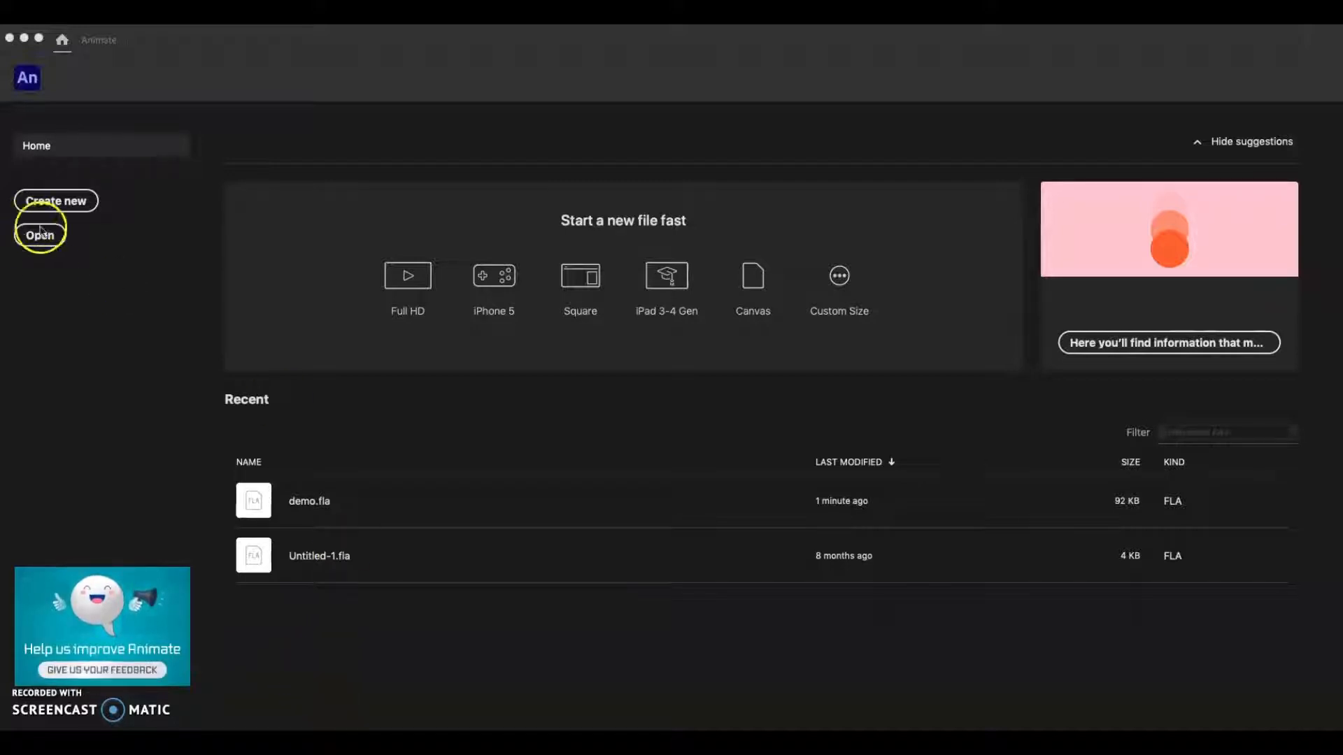
Create a new Standard character animation document at 640 x 480, 30 fps, for ActionScript 3.0
click(77, 201)
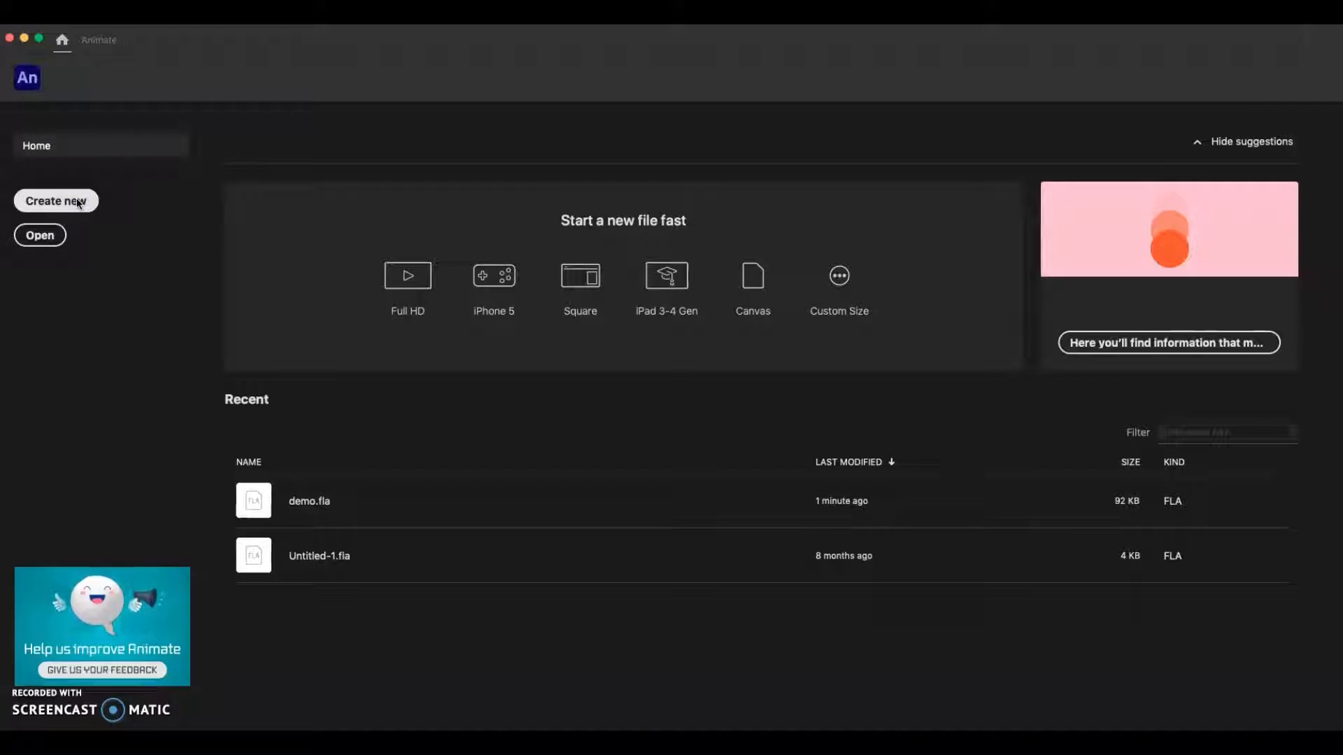
click(61, 196)
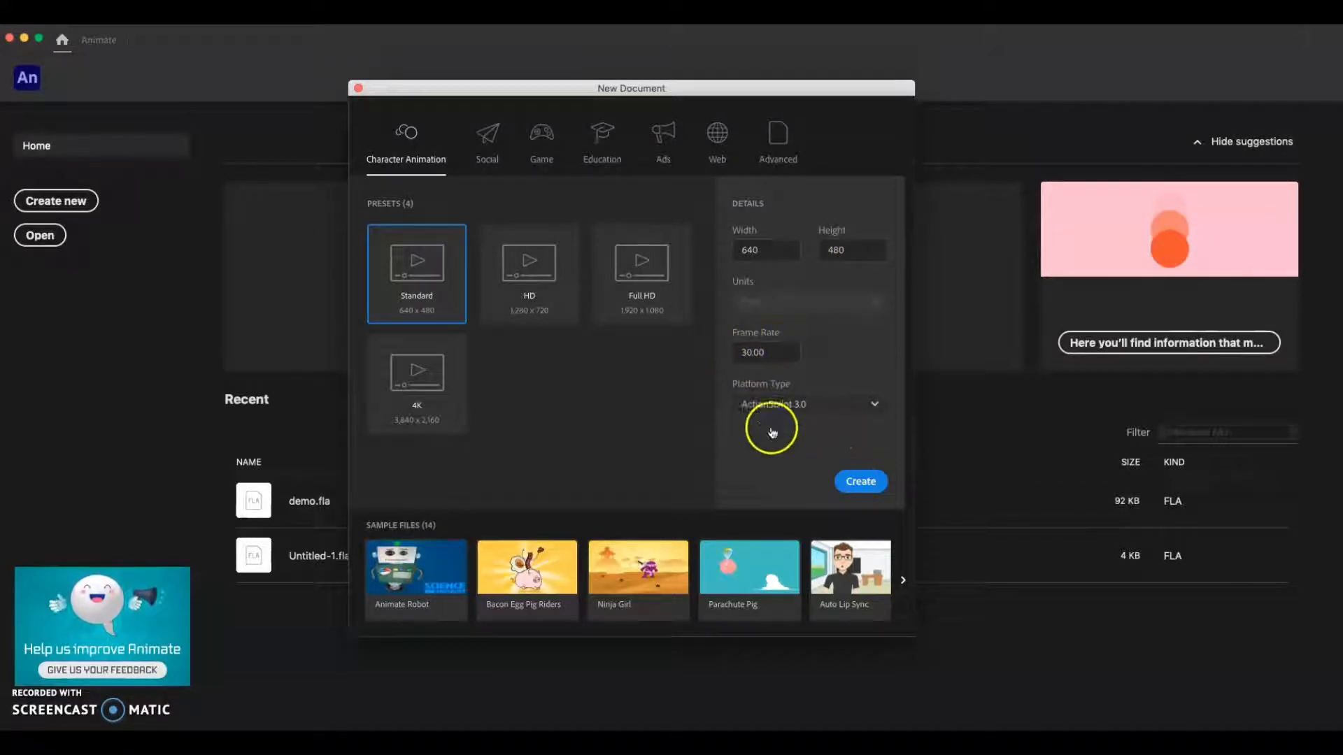
click(854, 482)
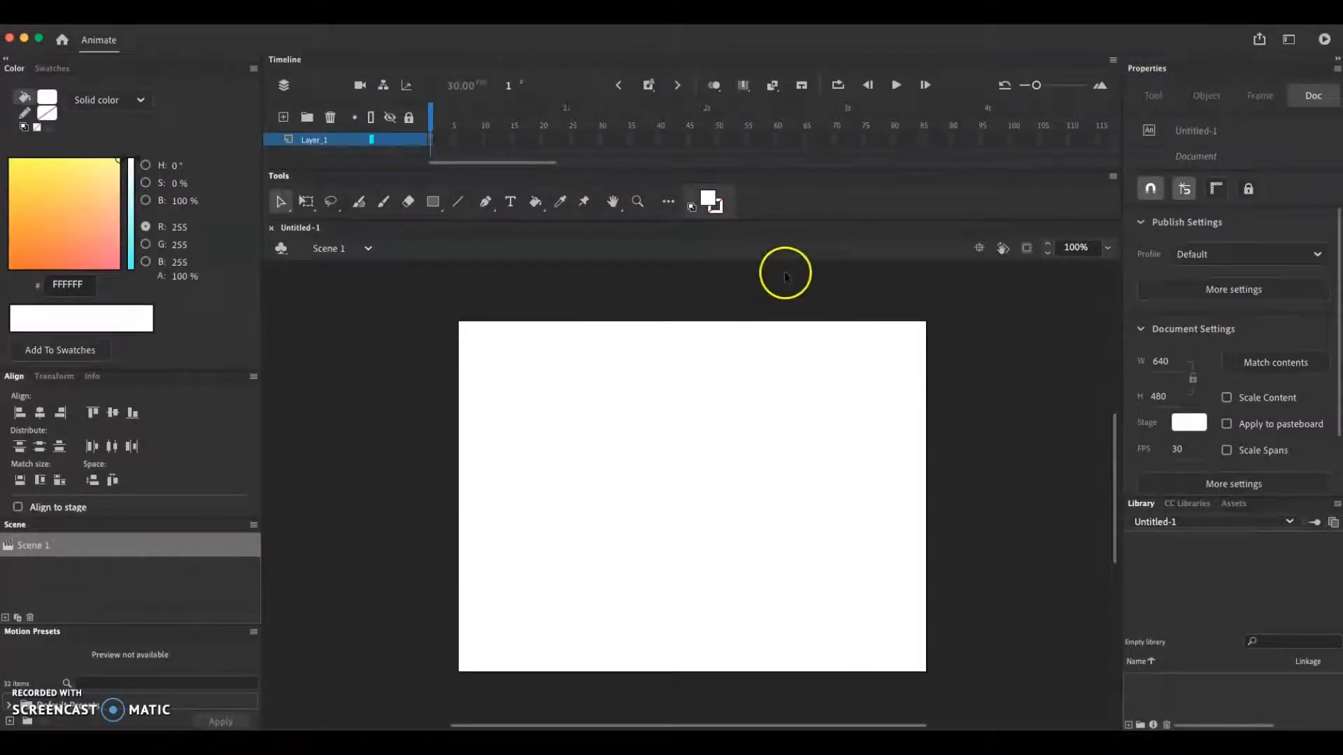
drag(865, 44, 865, 46)
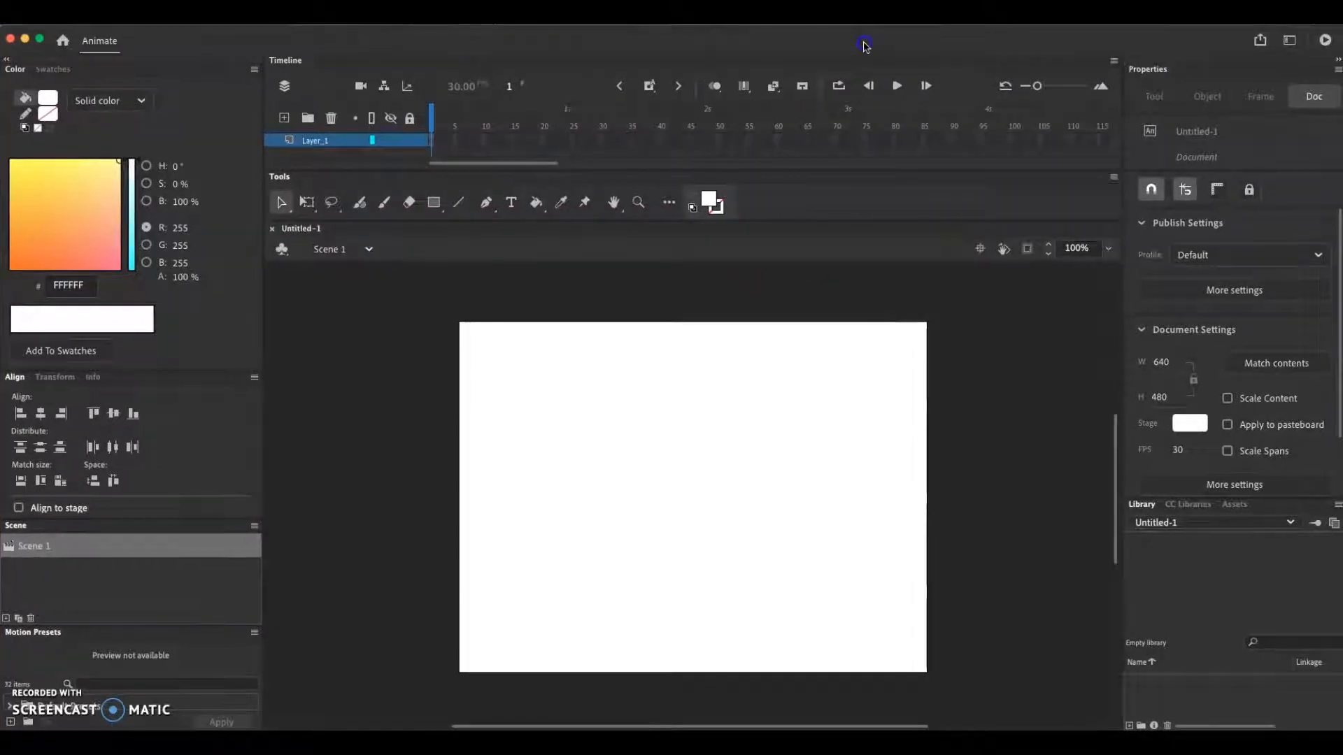
click(1289, 40)
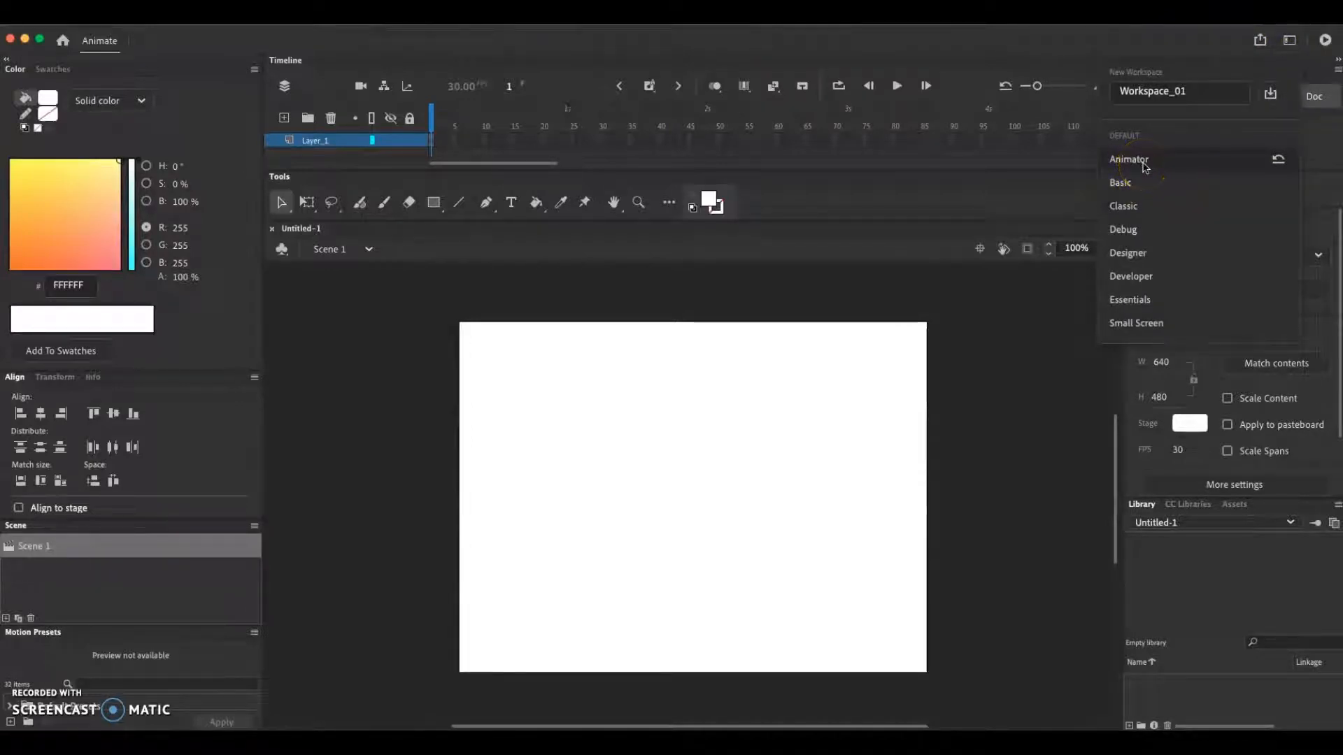
click(1018, 46)
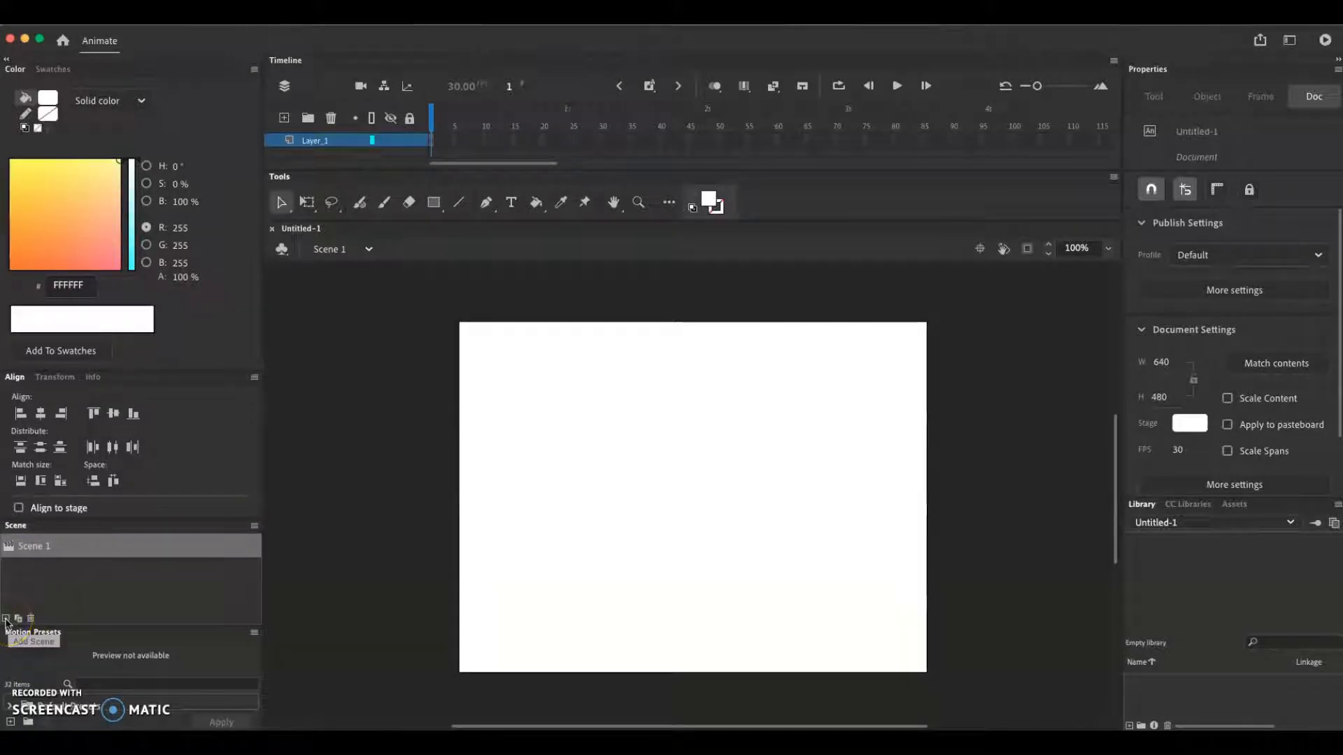
Add two more scenes and name the three scenes title, body and end in that order
click(5, 619)
click(6, 619)
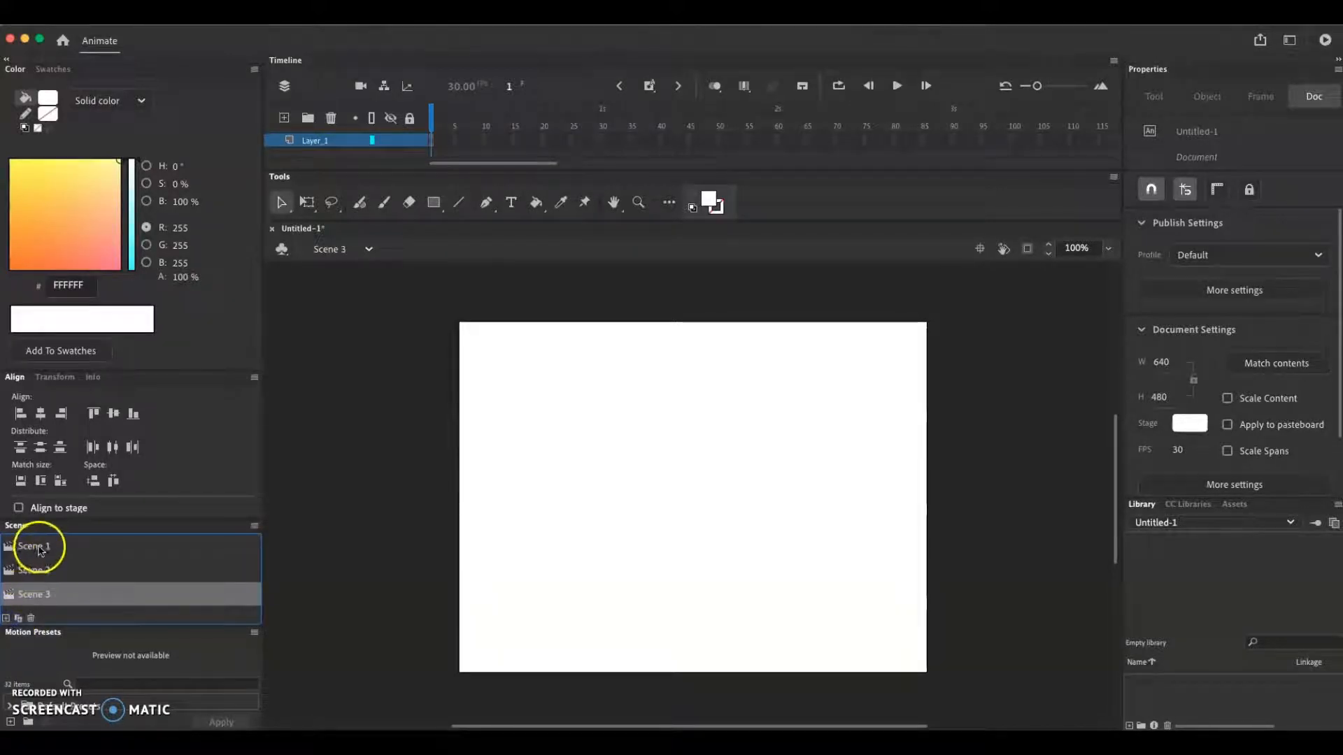
double_click(38, 550)
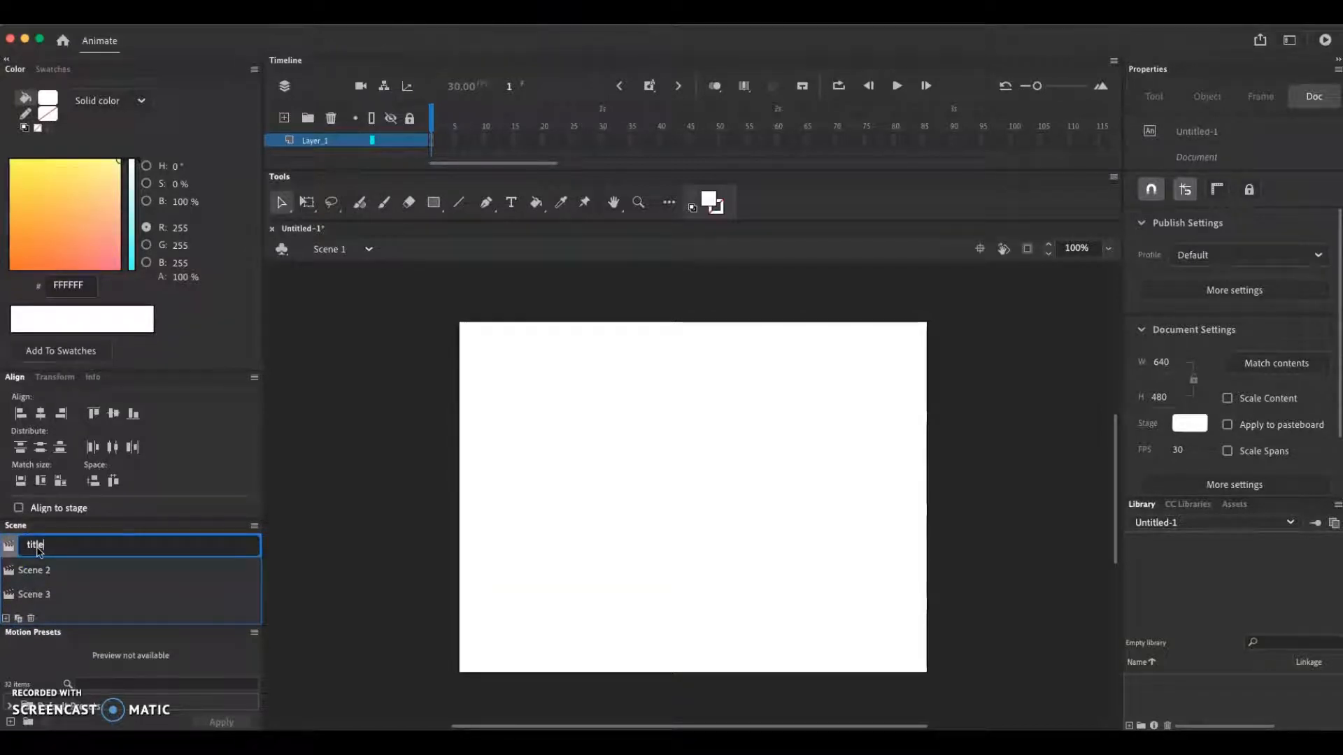
text(title)
click(26, 569)
double_click(35, 570)
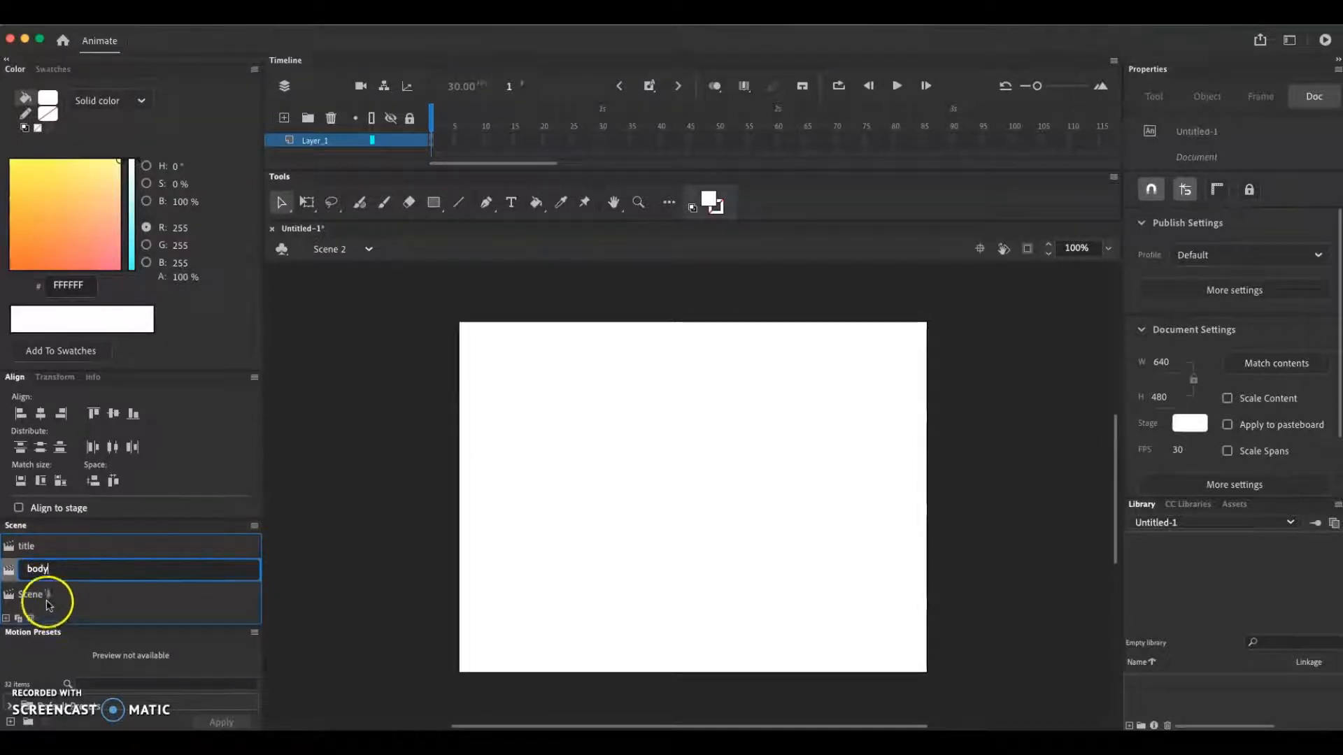
click(42, 595)
double_click(42, 596)
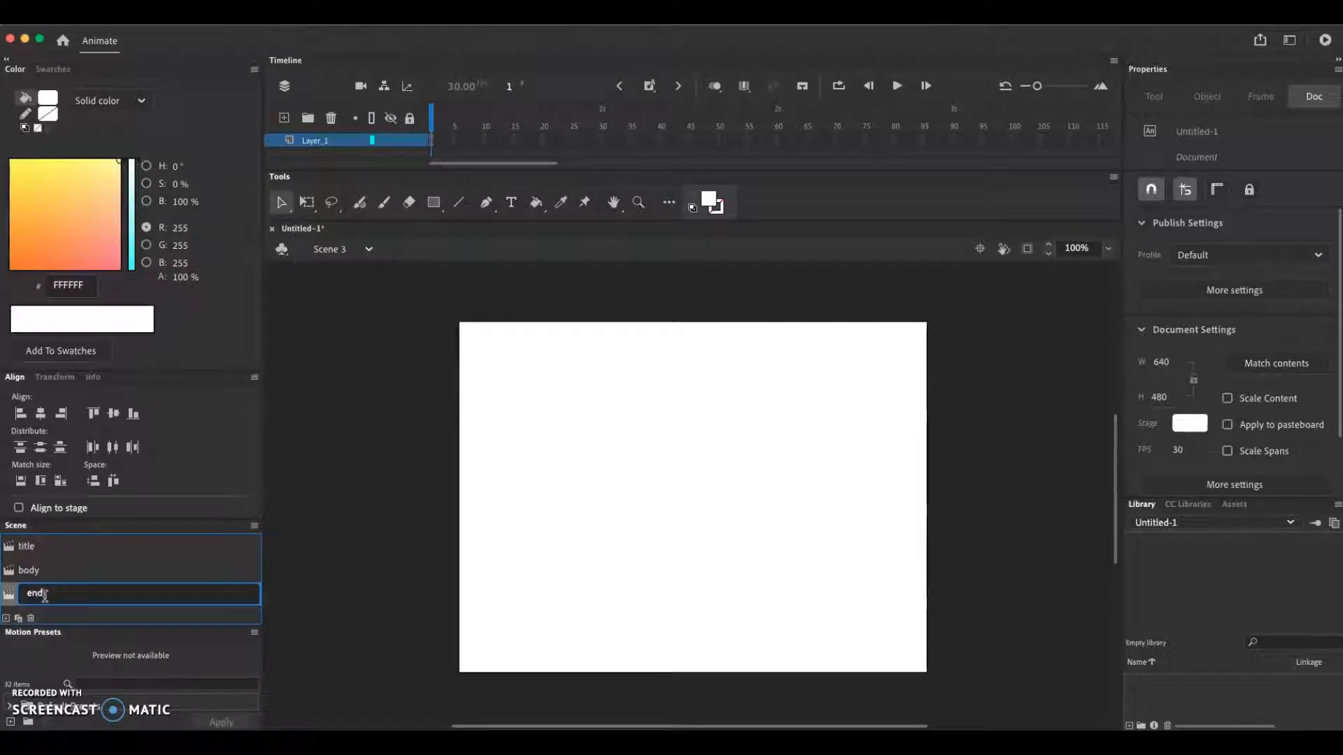
click(287, 586)
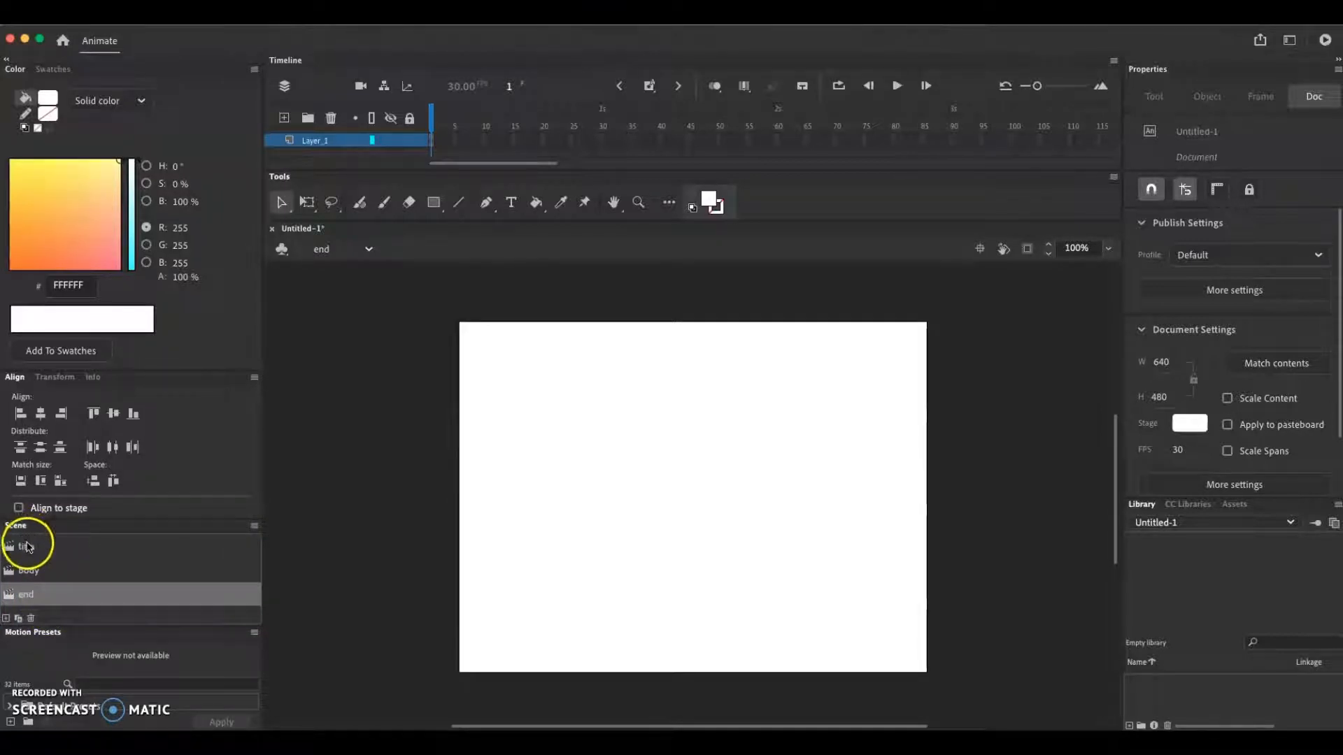
Add the static text "Head" in Marker Felt at 200 pt to the stage of the title scene
click(33, 547)
click(511, 202)
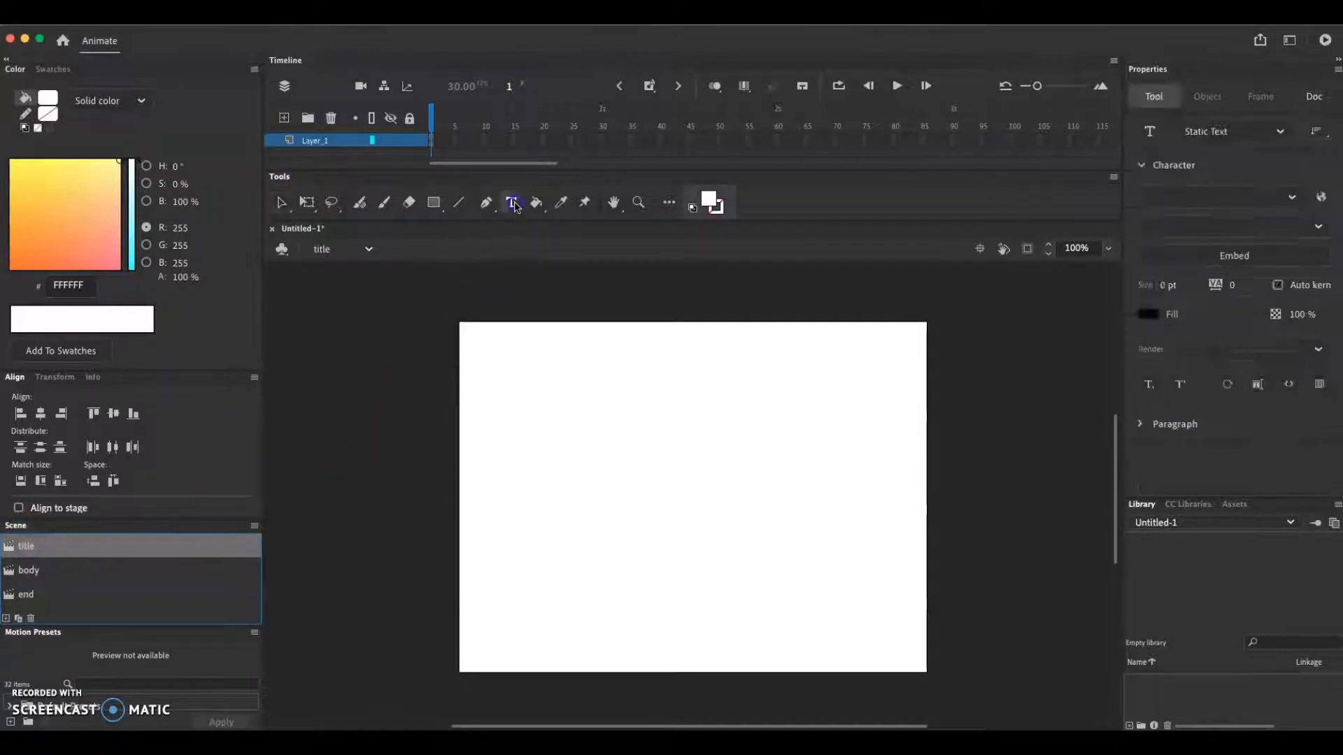
click(586, 417)
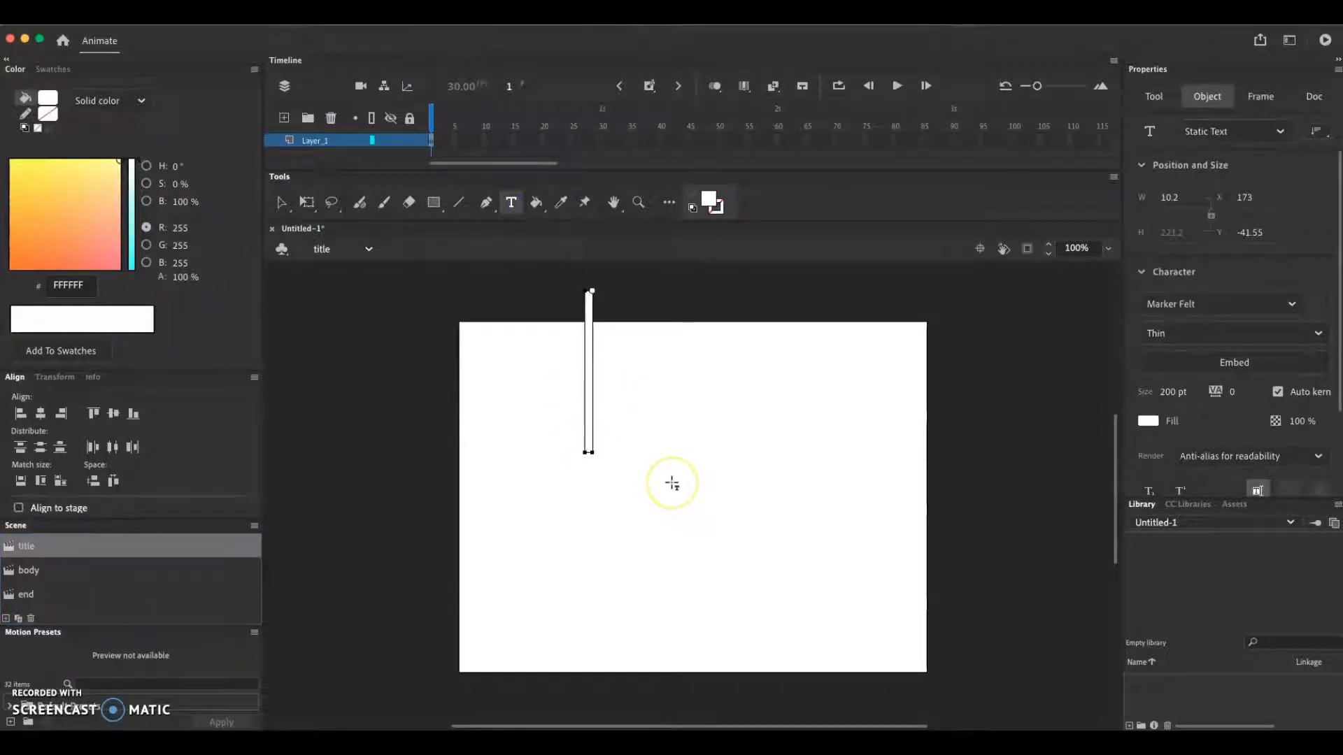
text(D)
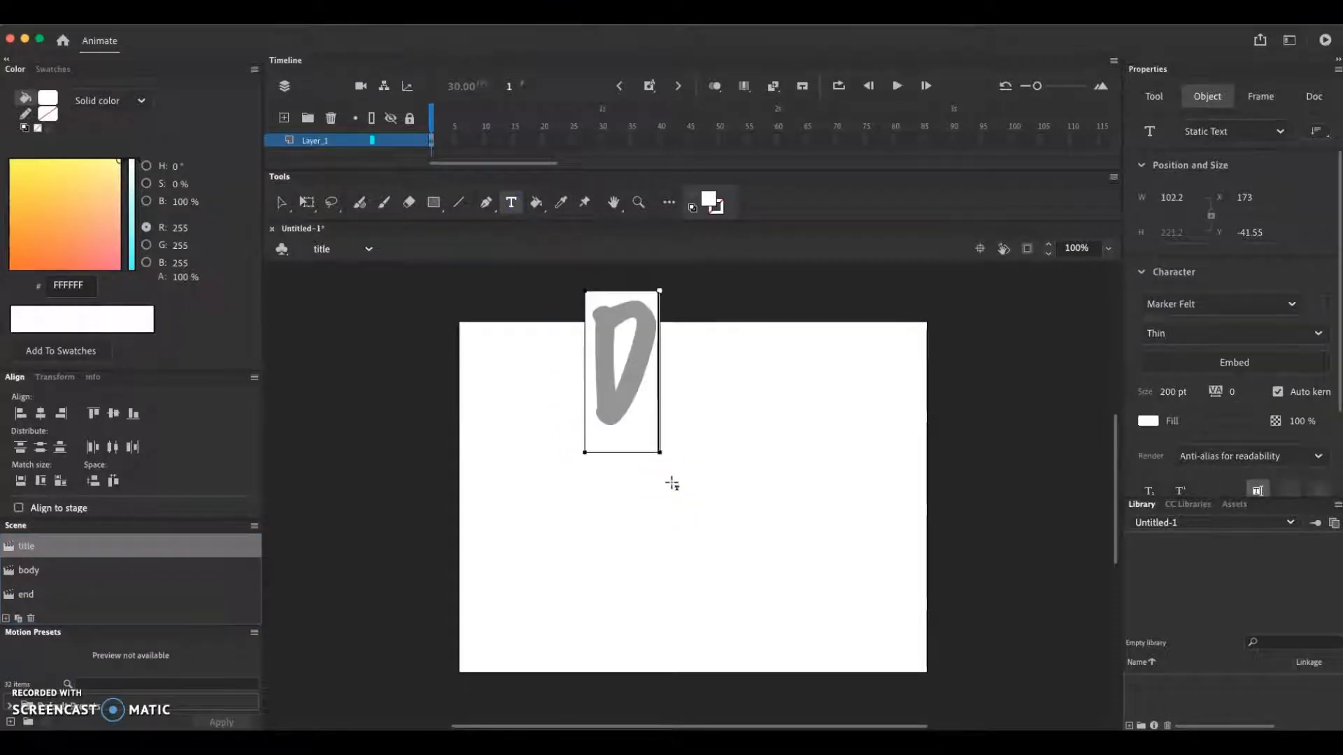
key(BackSpace)
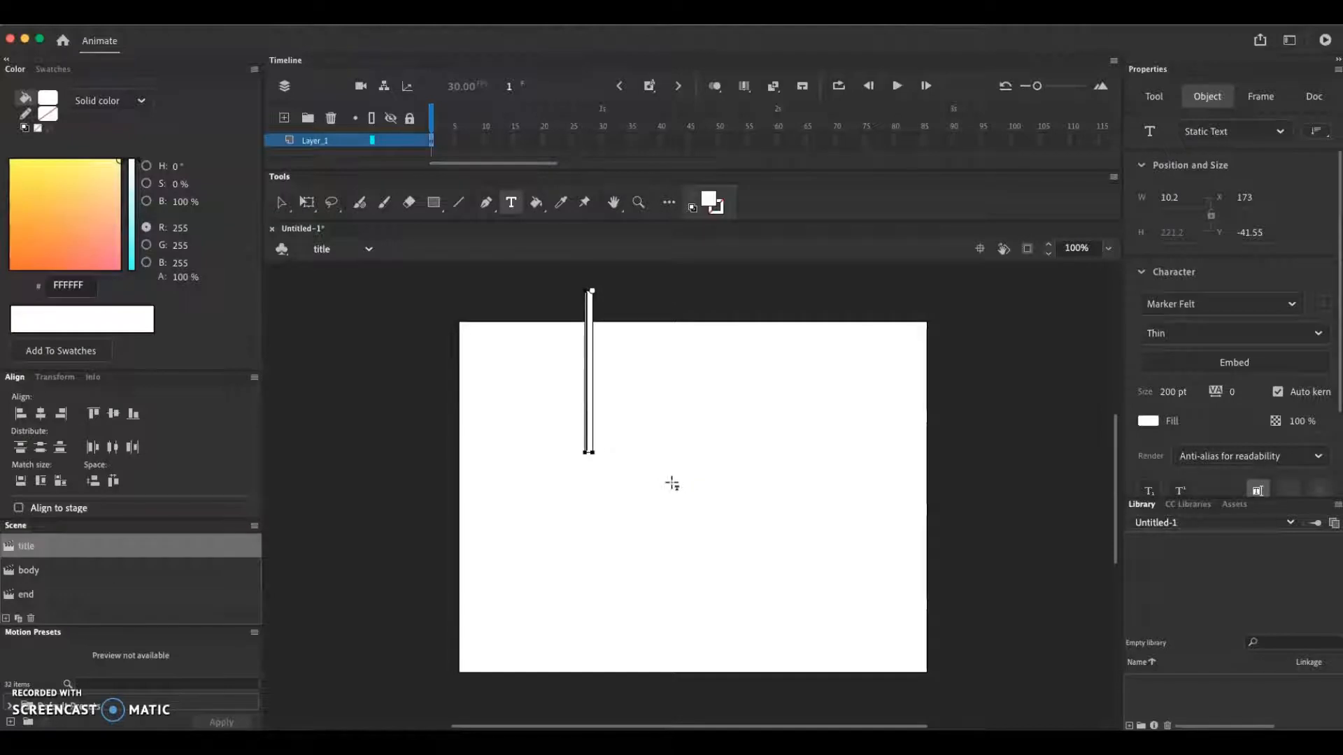
text(Head)
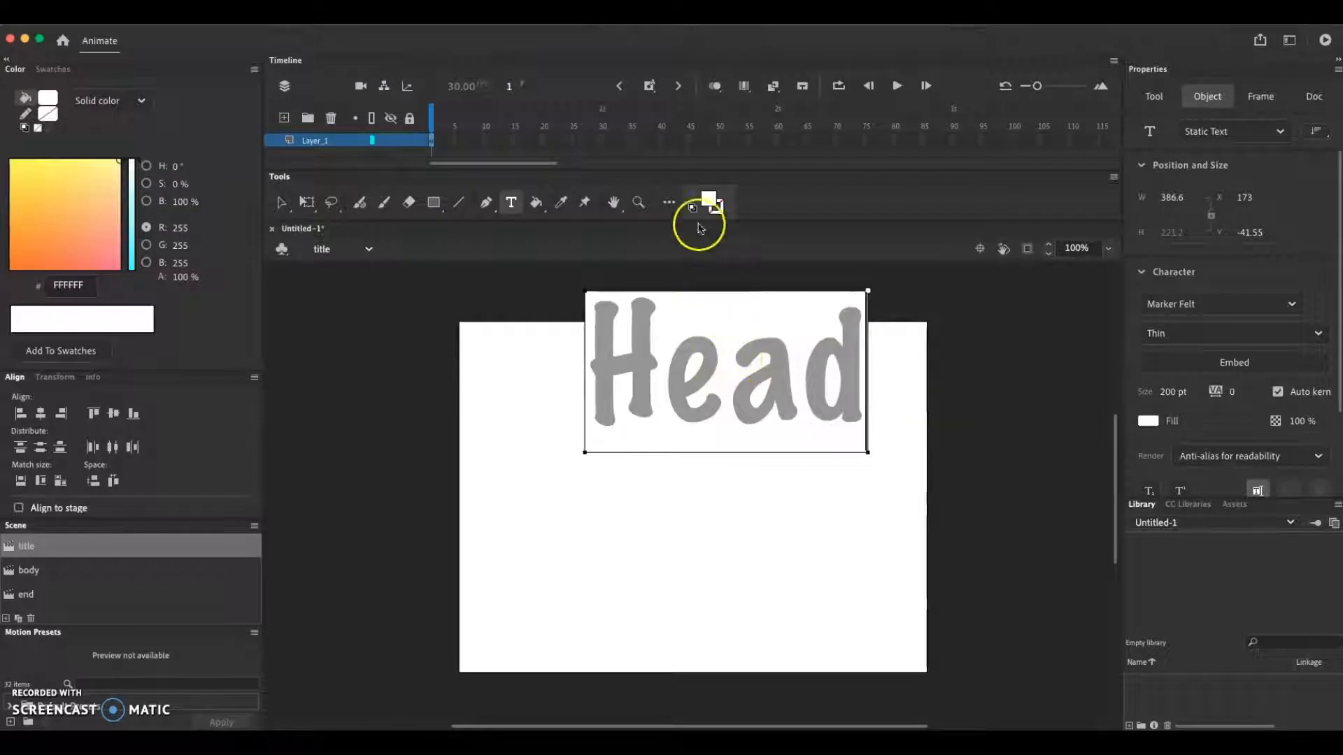
Recolor the "Head" text black (#000000) and place it horizontally centered in the stage's upper half, at about X 125, Y 53
click(710, 201)
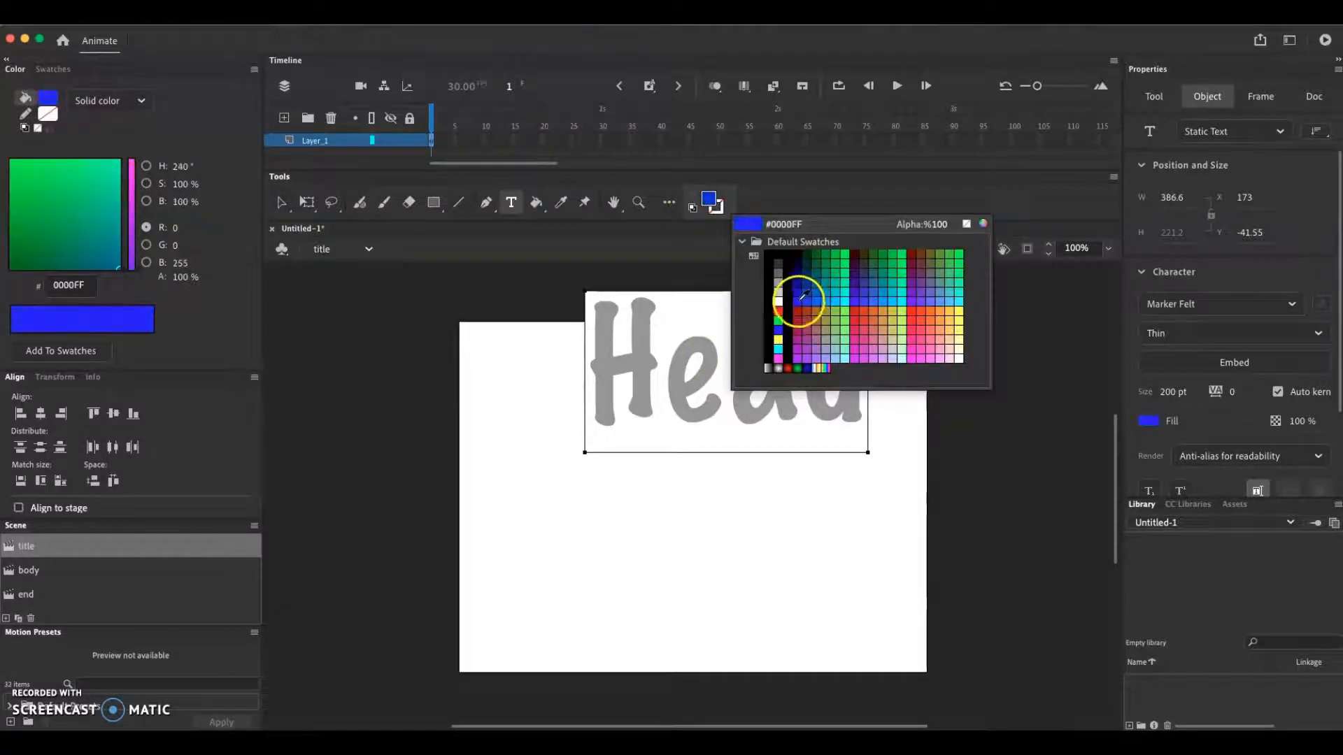
click(800, 297)
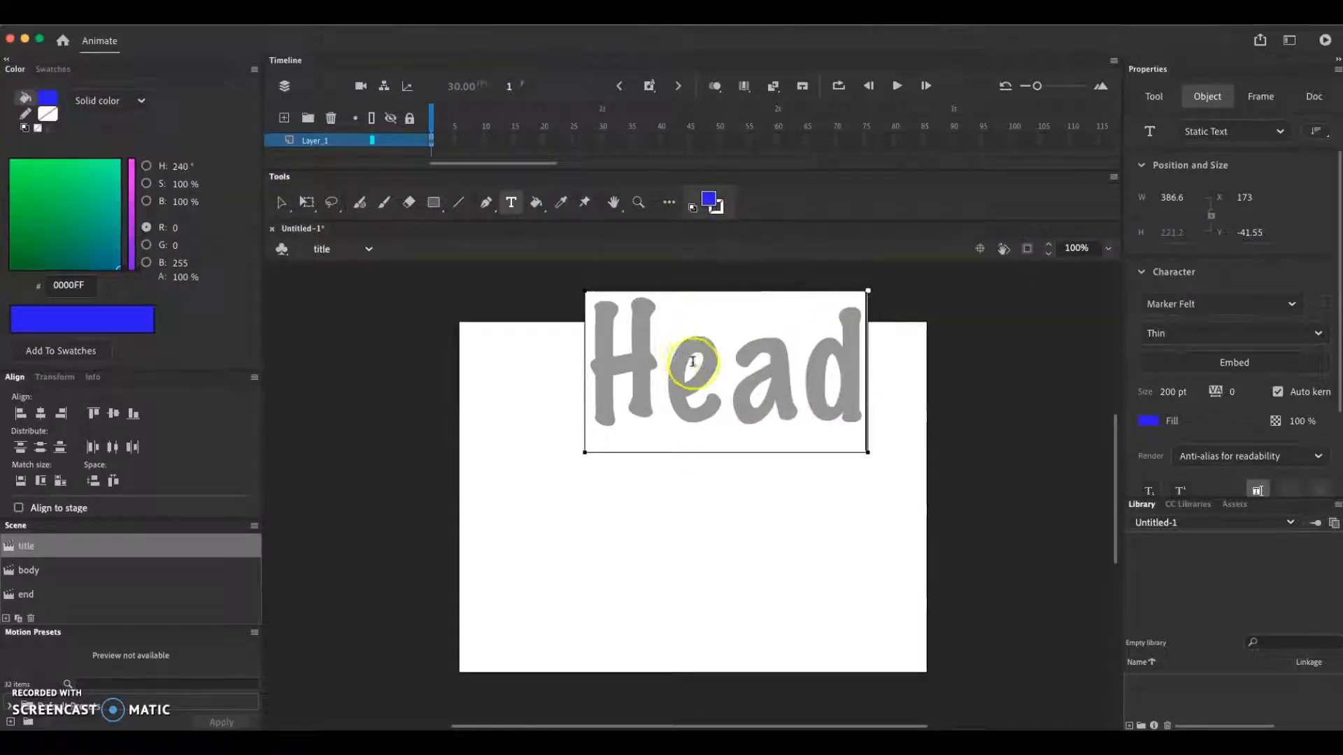
click(283, 205)
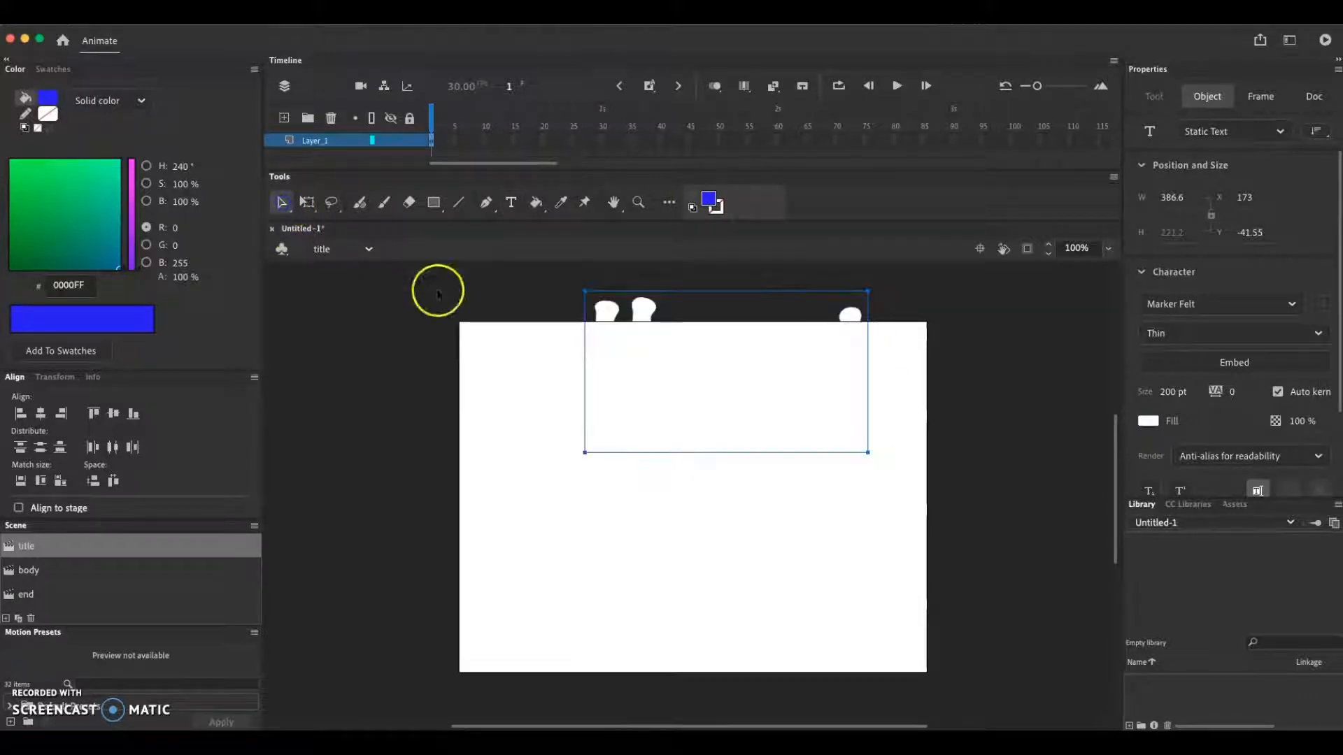
drag(609, 321, 335, 321)
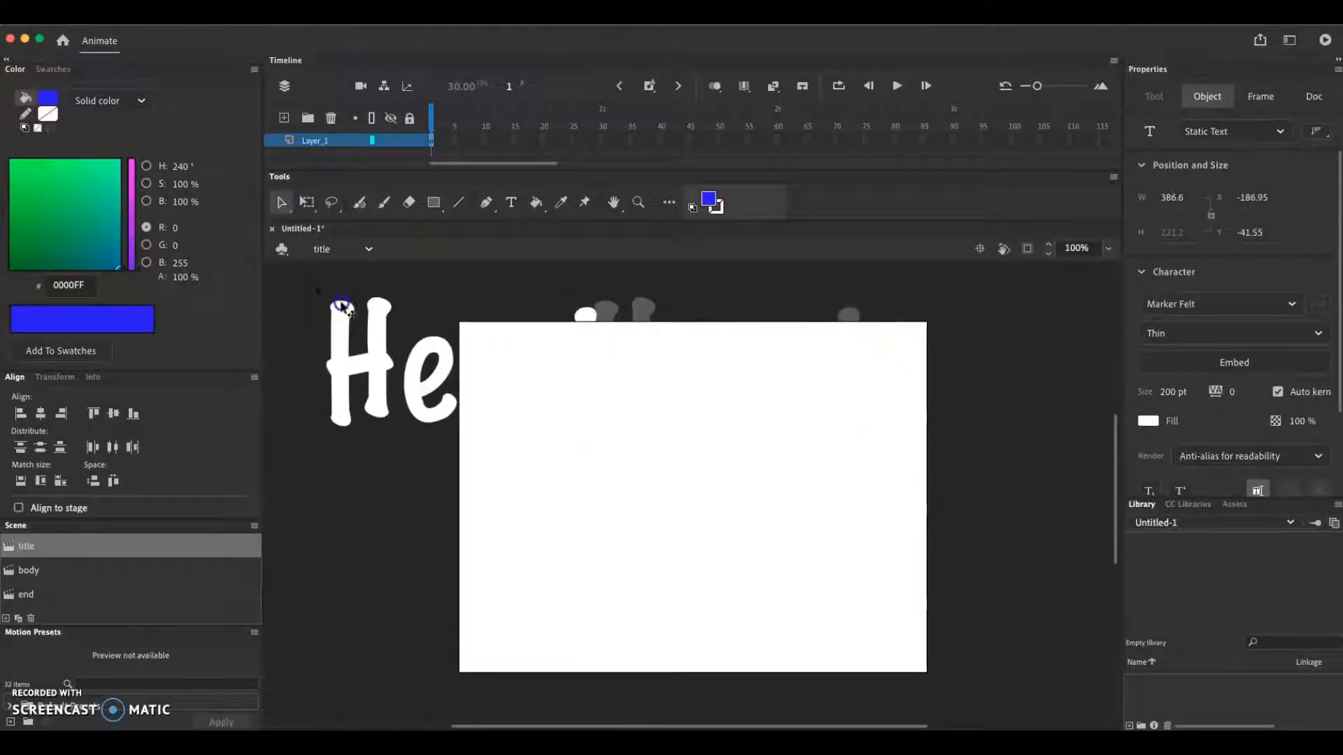
click(709, 202)
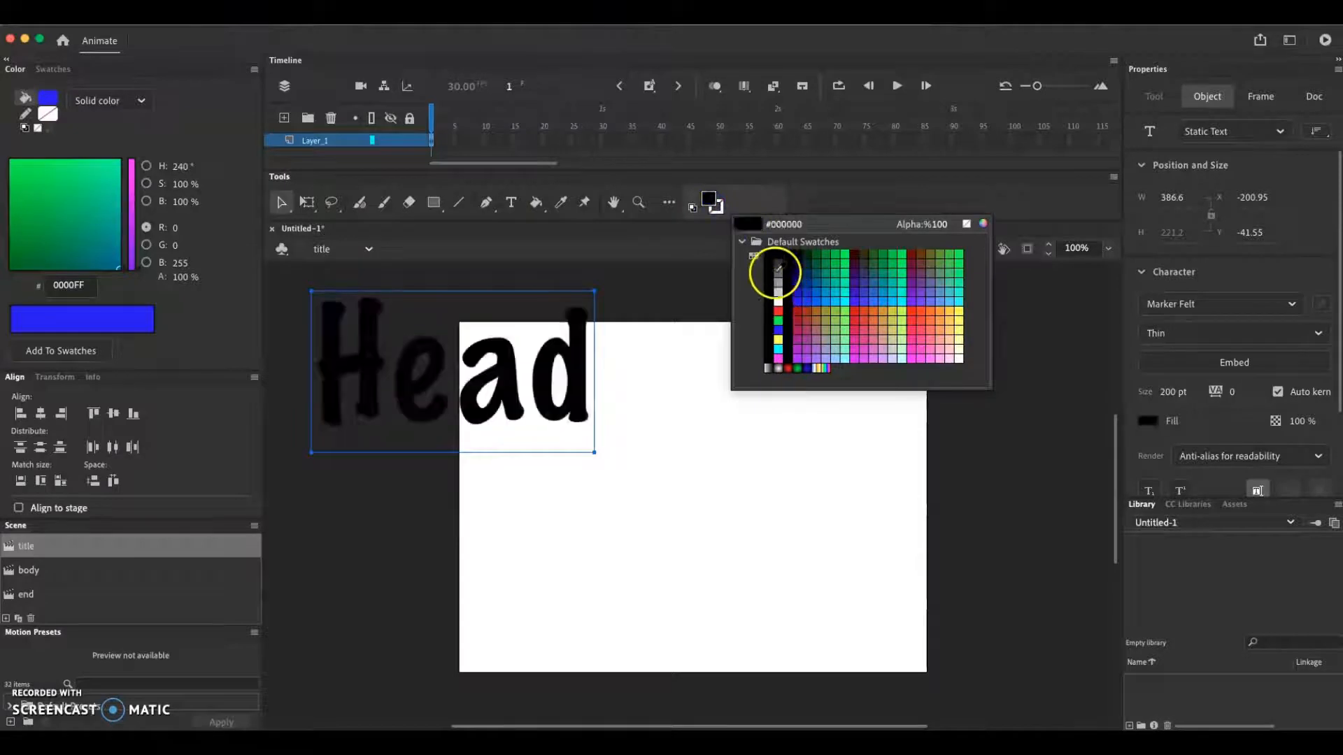
click(782, 258)
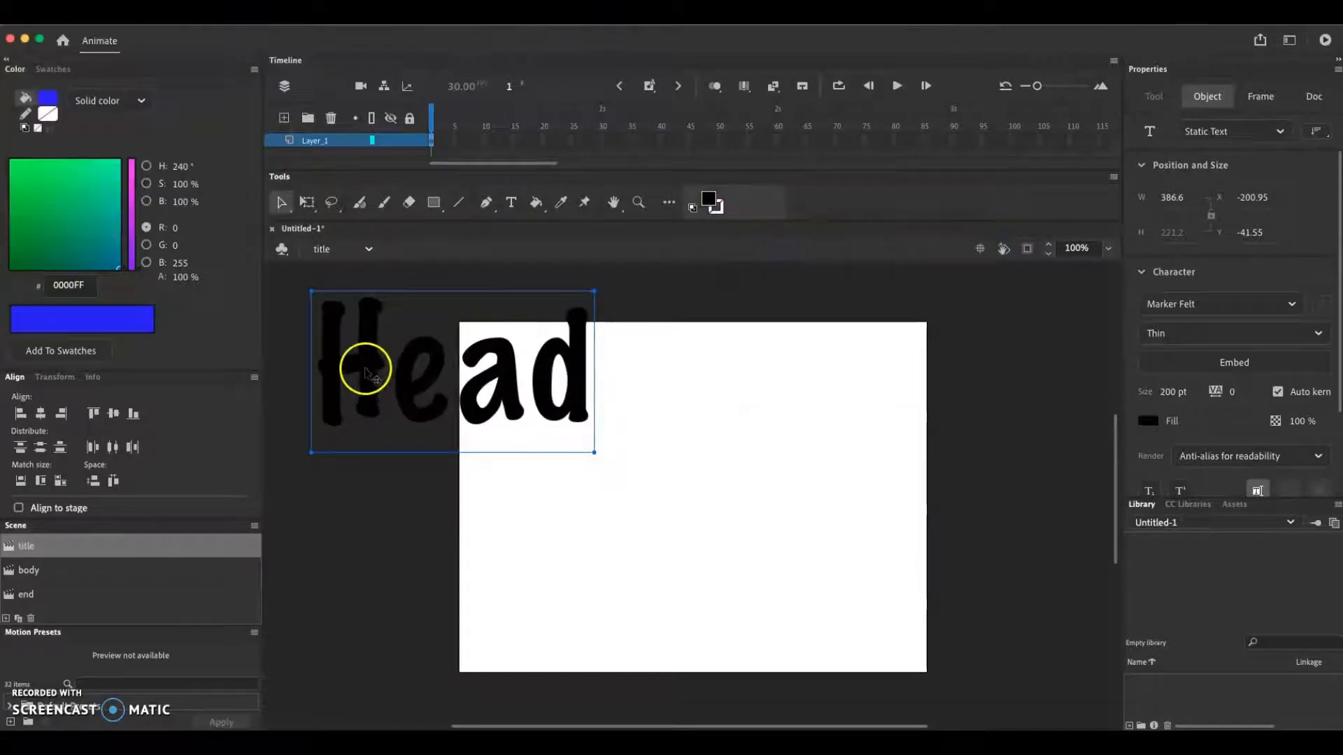
drag(365, 365, 607, 445)
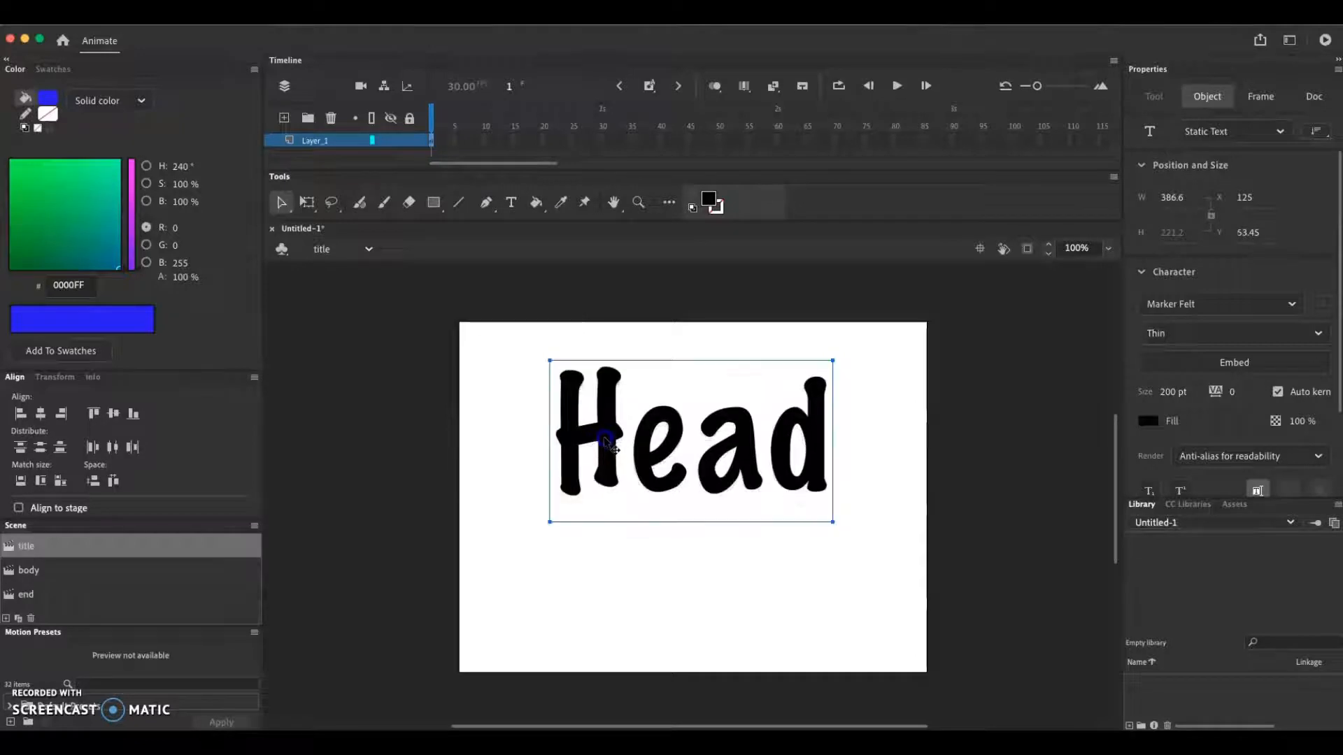
click(642, 620)
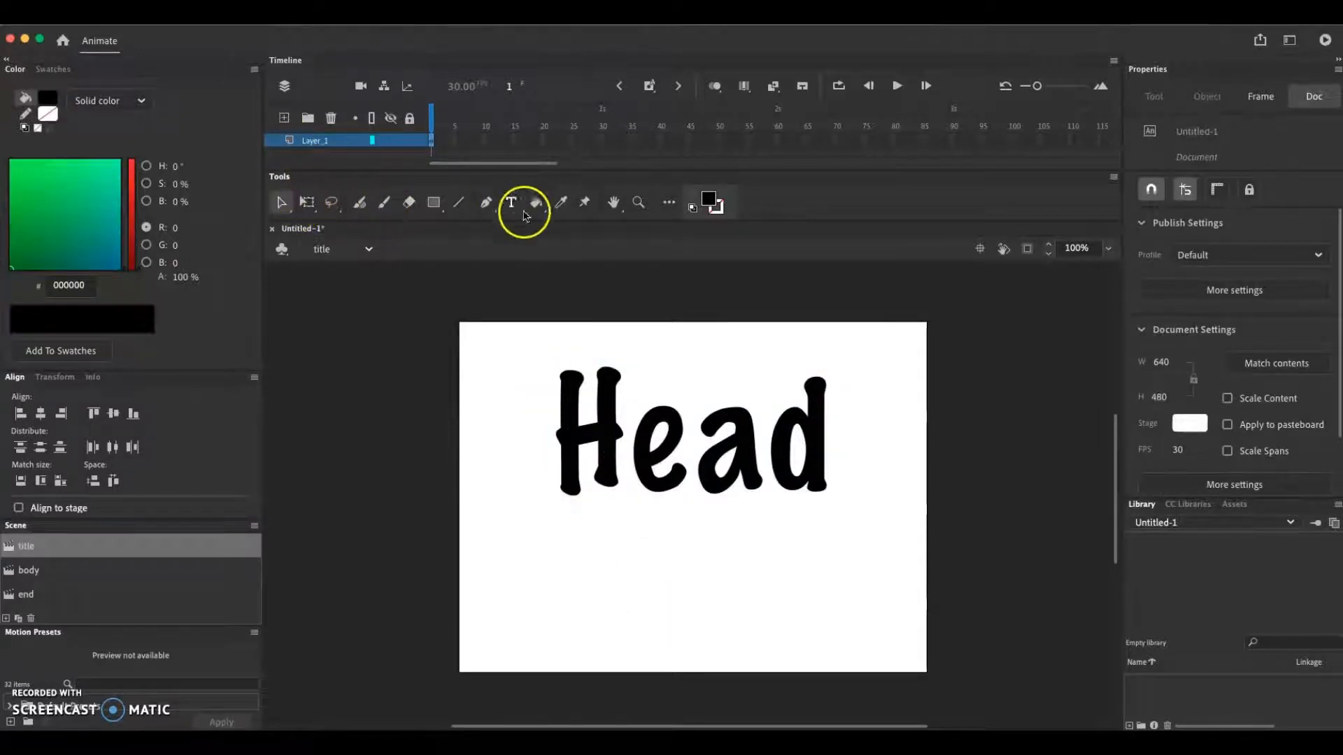
Add a second static text with the author's full name and move it below the "Head" heading
click(511, 202)
click(656, 600)
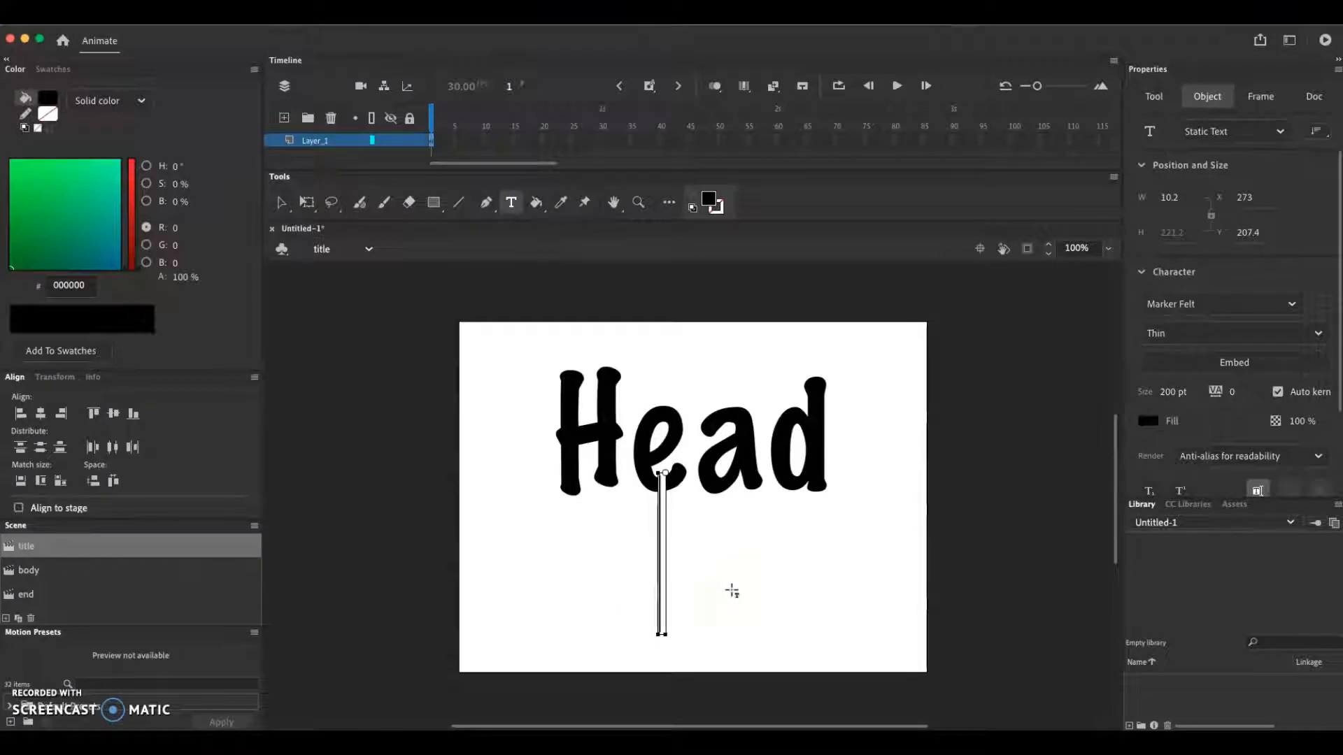
text(Arthur)
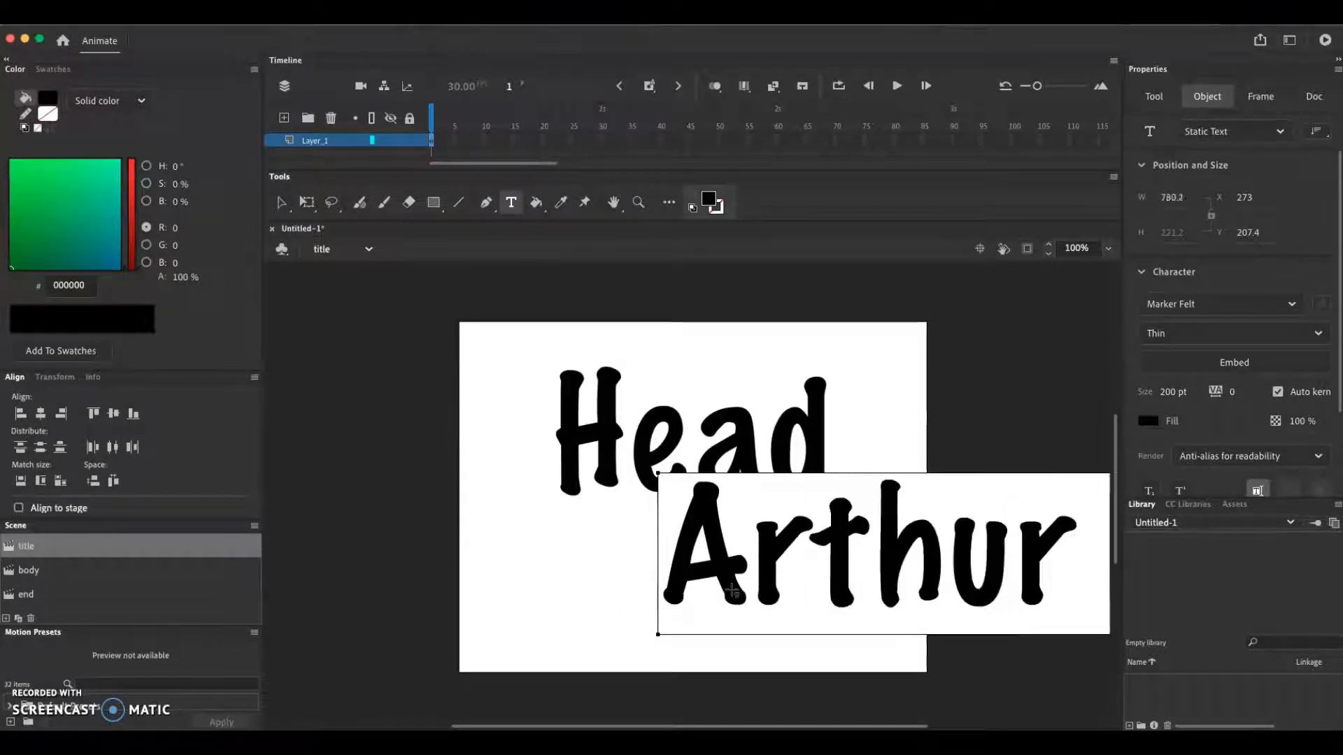
click(281, 203)
drag(773, 540, 466, 578)
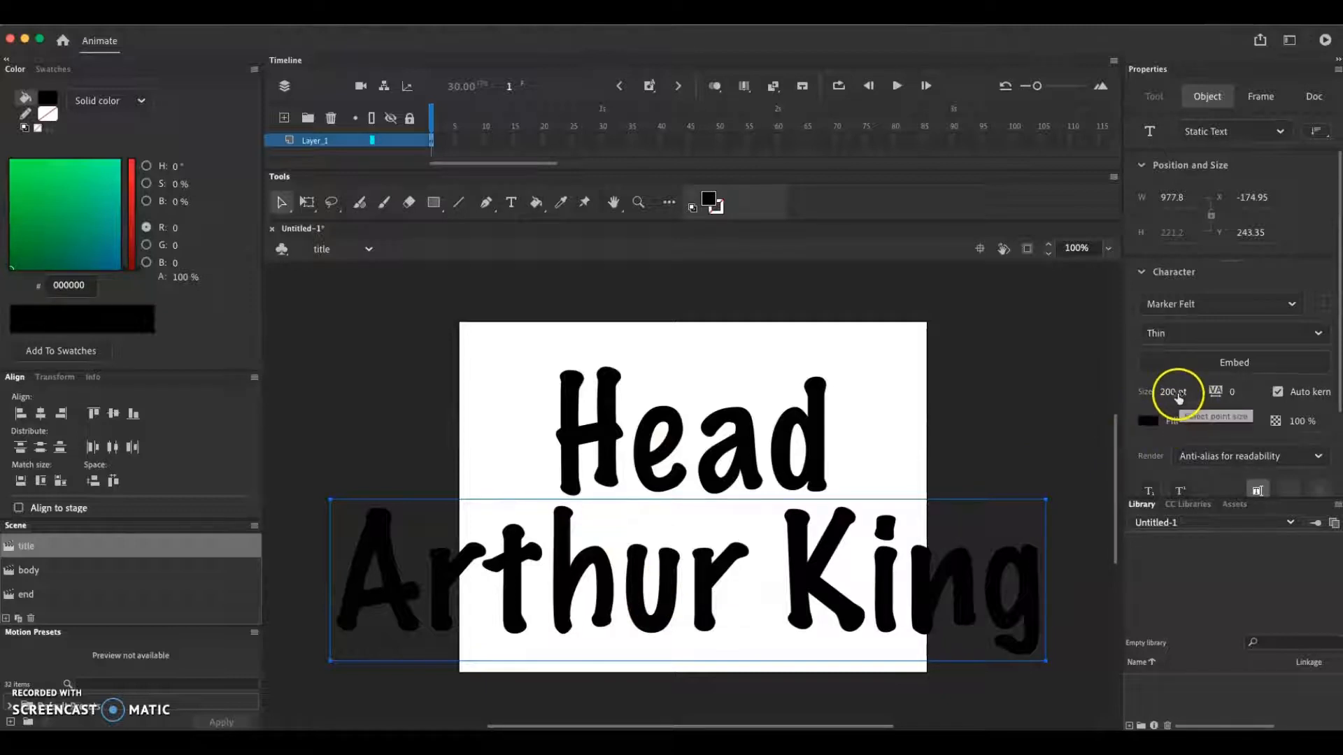
Set the name text's size to 72 pt and center it under "Head", at about X 148, Y 297
drag(1179, 398, 1158, 393)
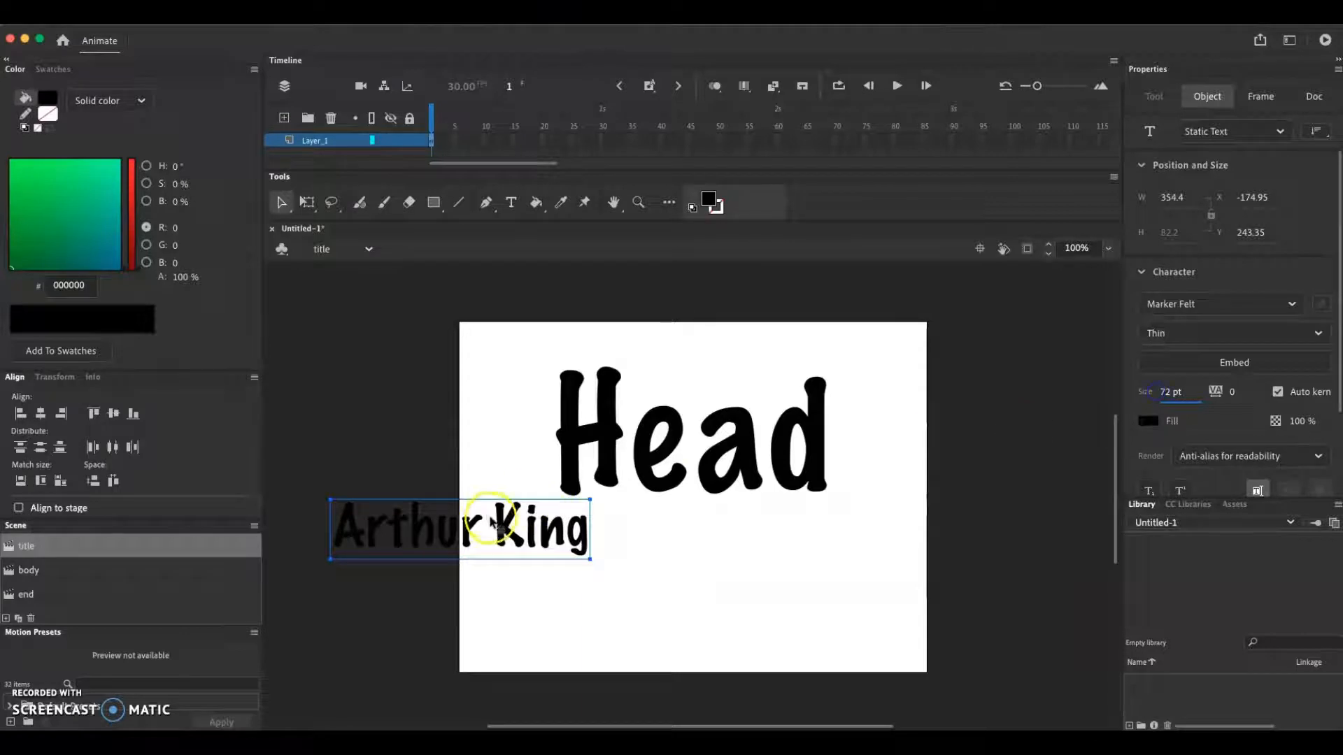
drag(505, 529, 736, 563)
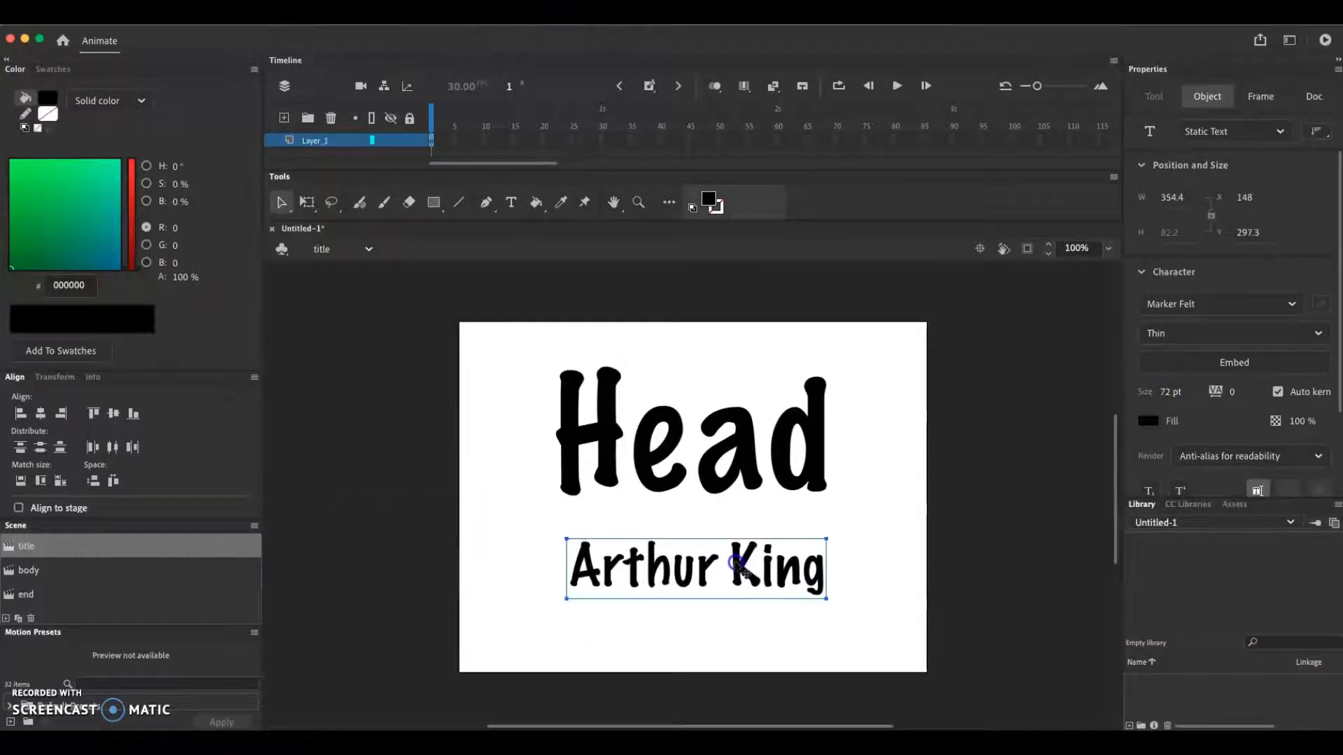
click(724, 342)
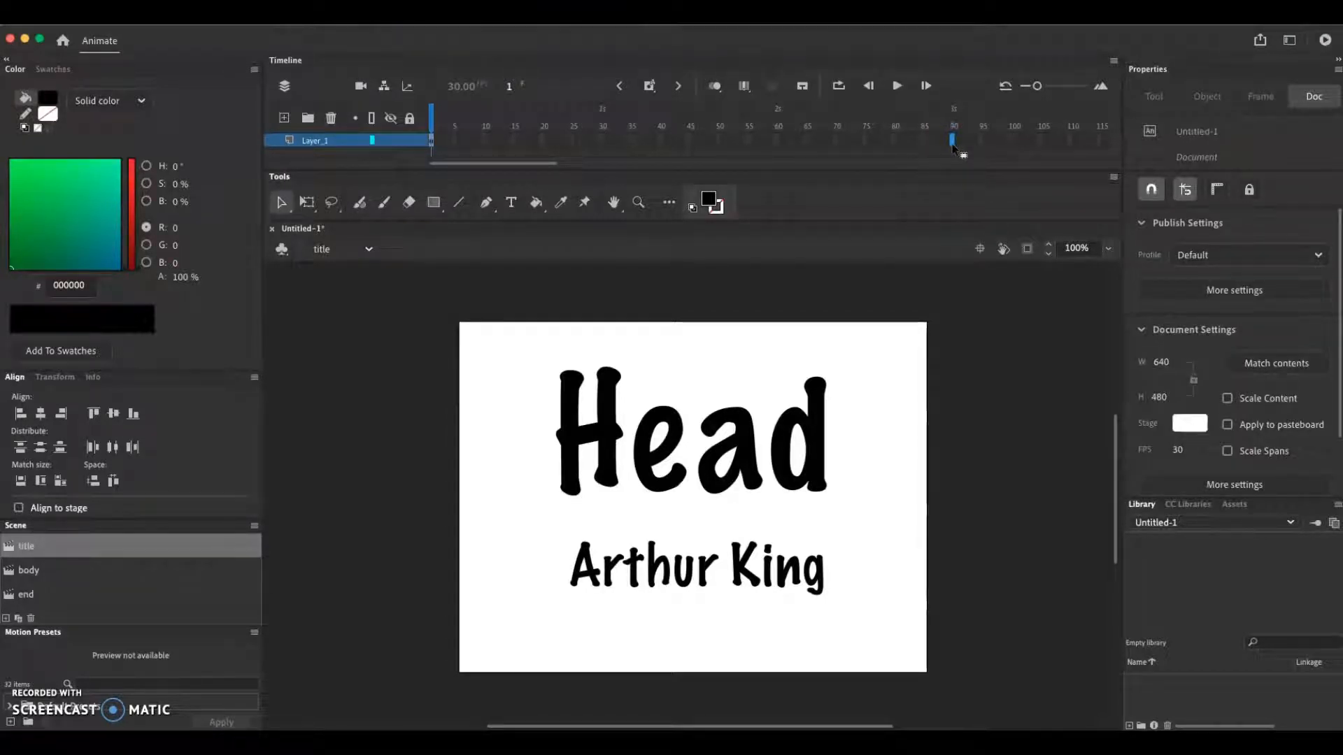
Extend the title scene's layer with frames up to frame 90 and rename the layer text
click(952, 140)
key(F5)
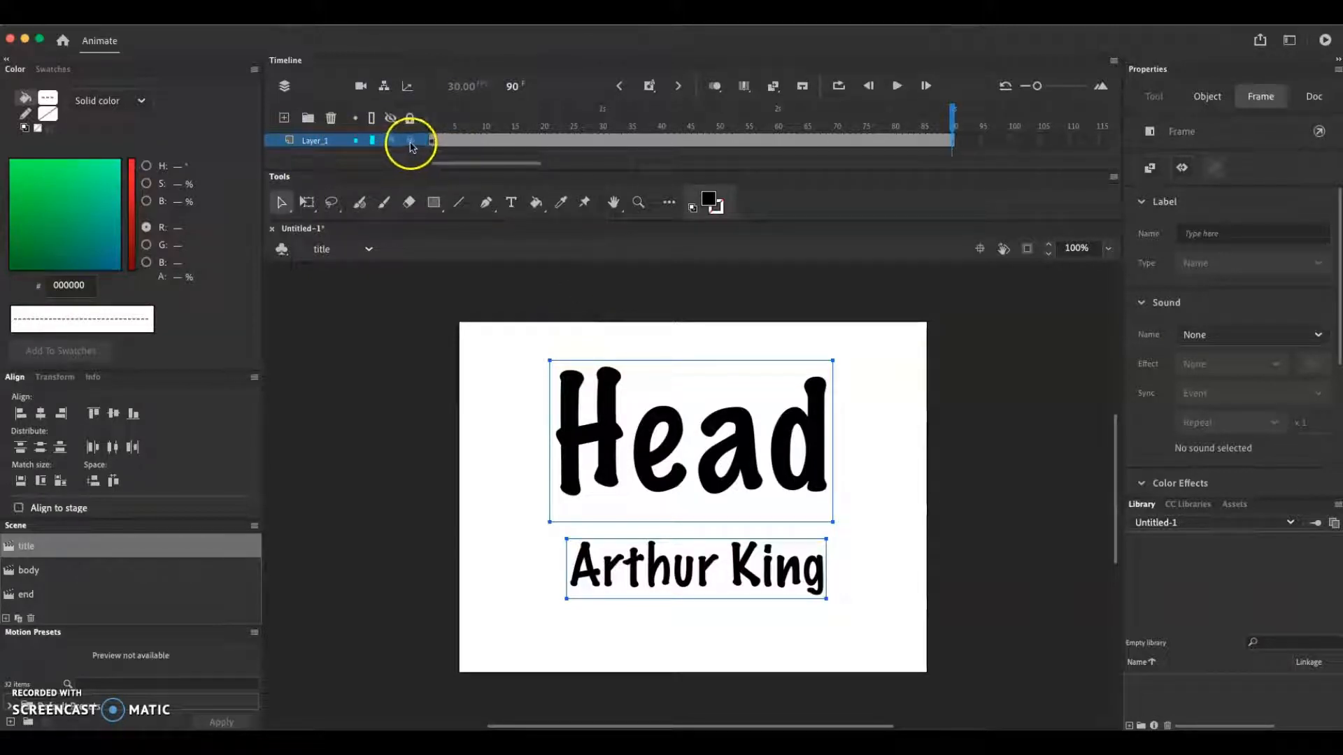
click(317, 142)
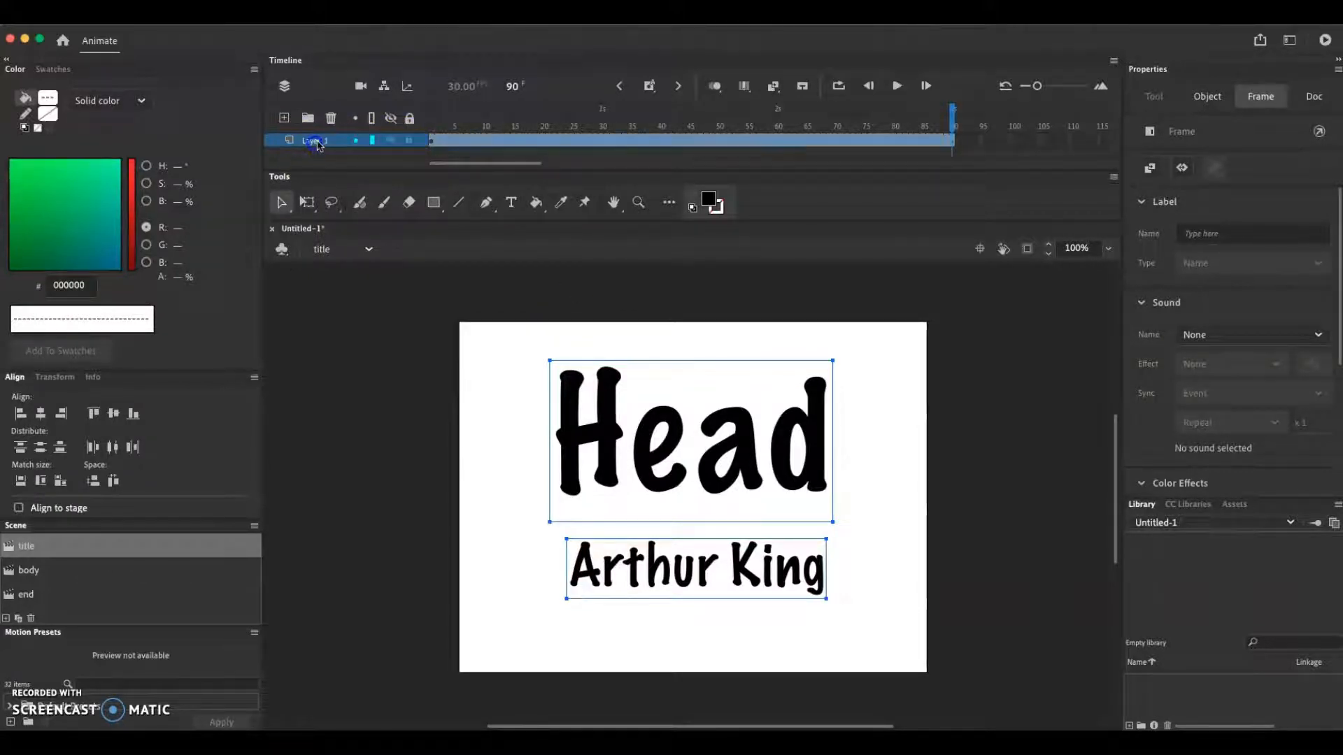
double_click(319, 140)
text(text)
click(341, 158)
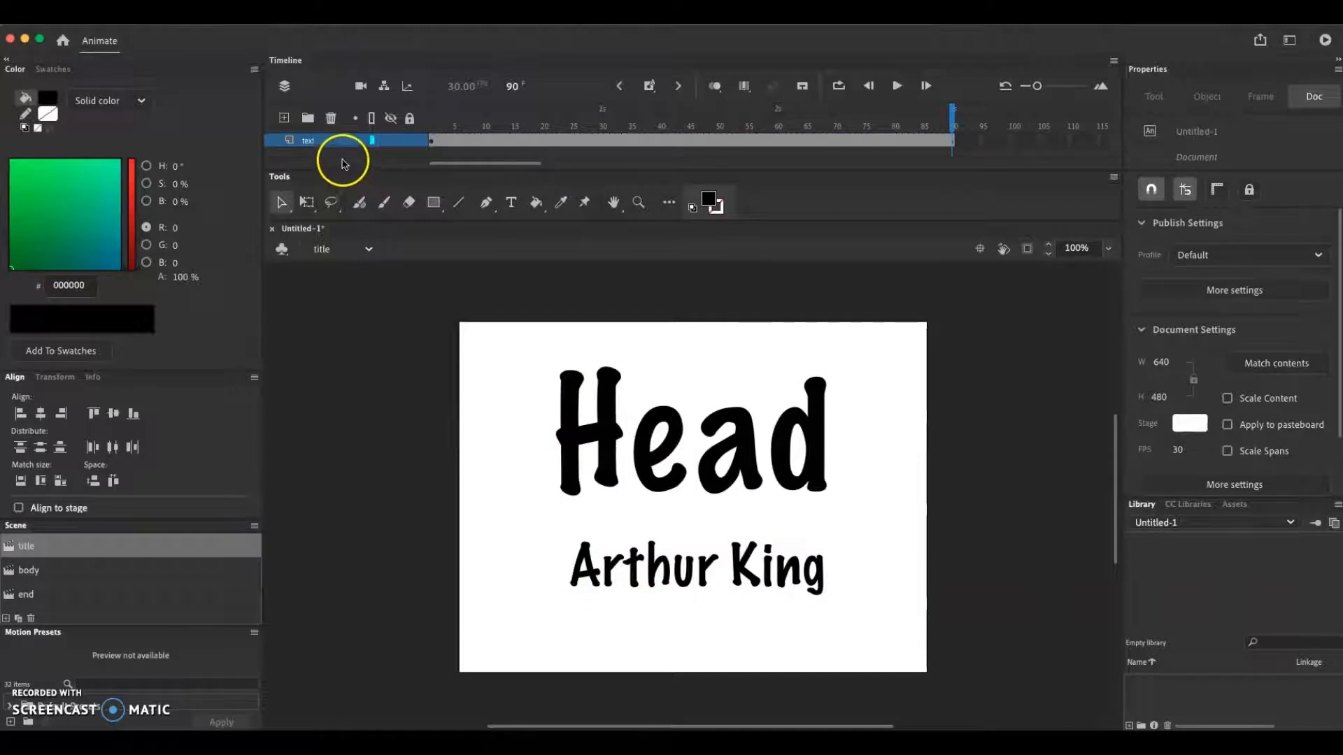
Lock the text layer and add a new layer above it
click(409, 142)
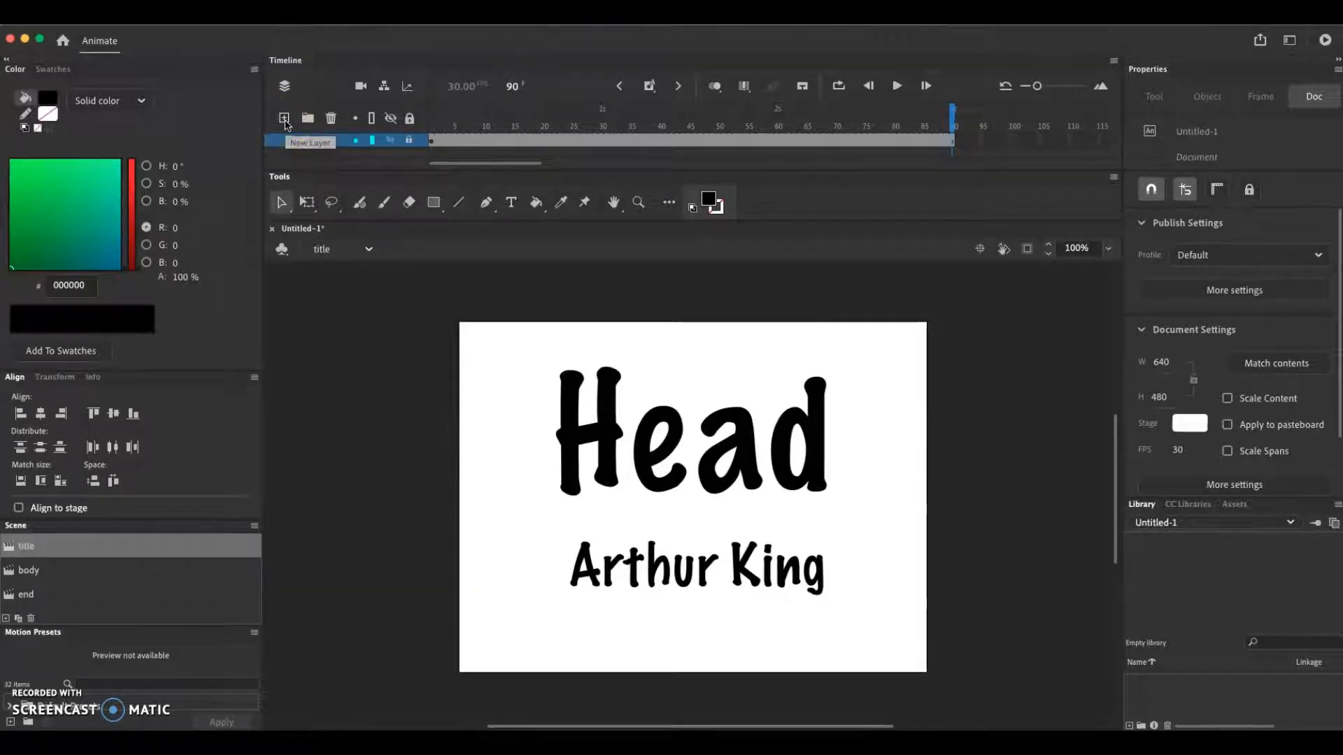
click(285, 120)
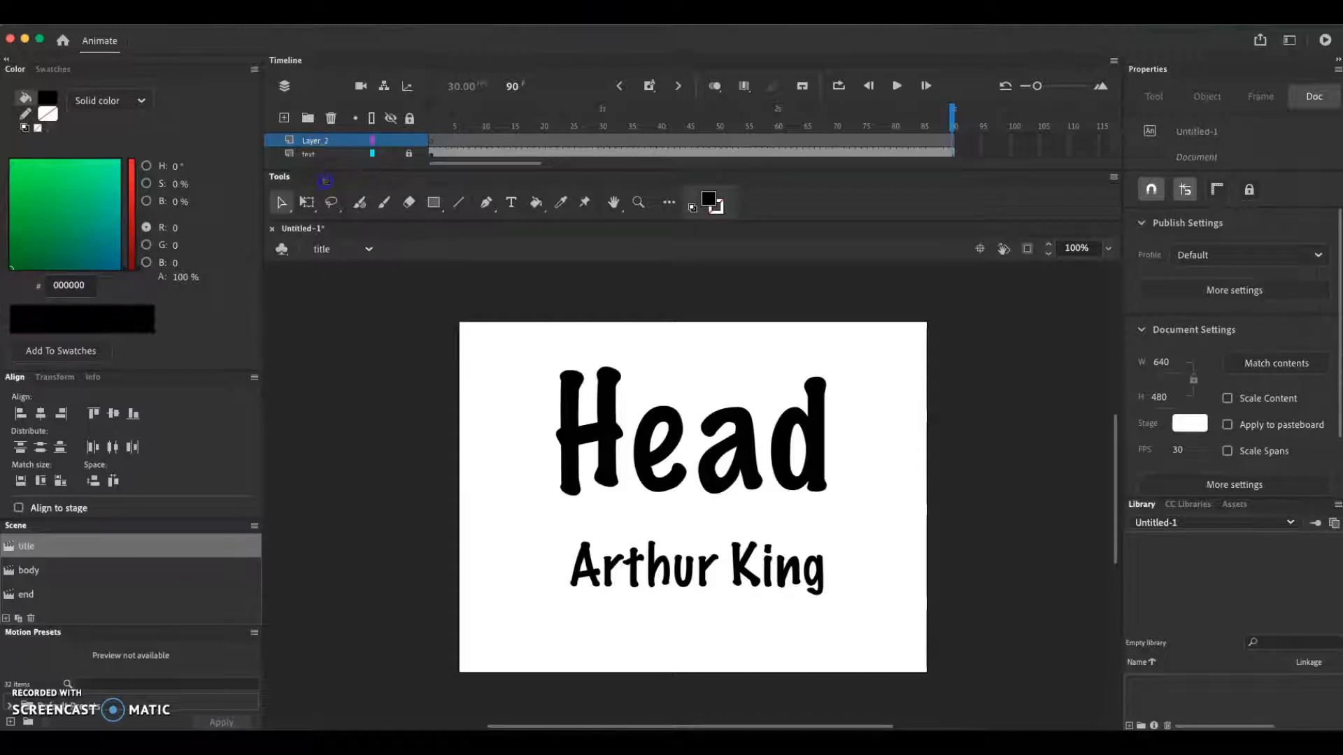
Enlarge the timeline area so both layer rows fit, keeping the text layer locked
mouse_move(342, 244)
mouse_down()
mouse_move(351, 261)
mouse_move(360, 216)
mouse_move(366, 244)
mouse_up()
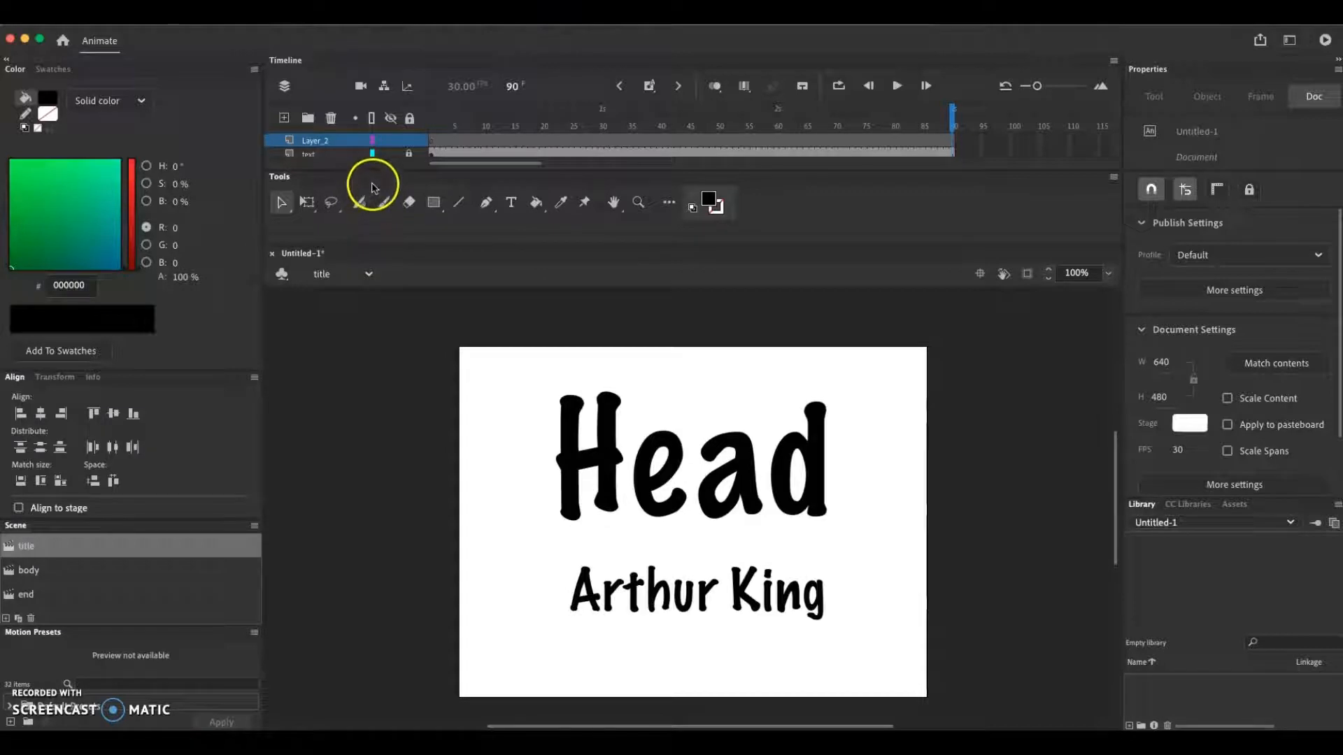
drag(377, 170, 377, 186)
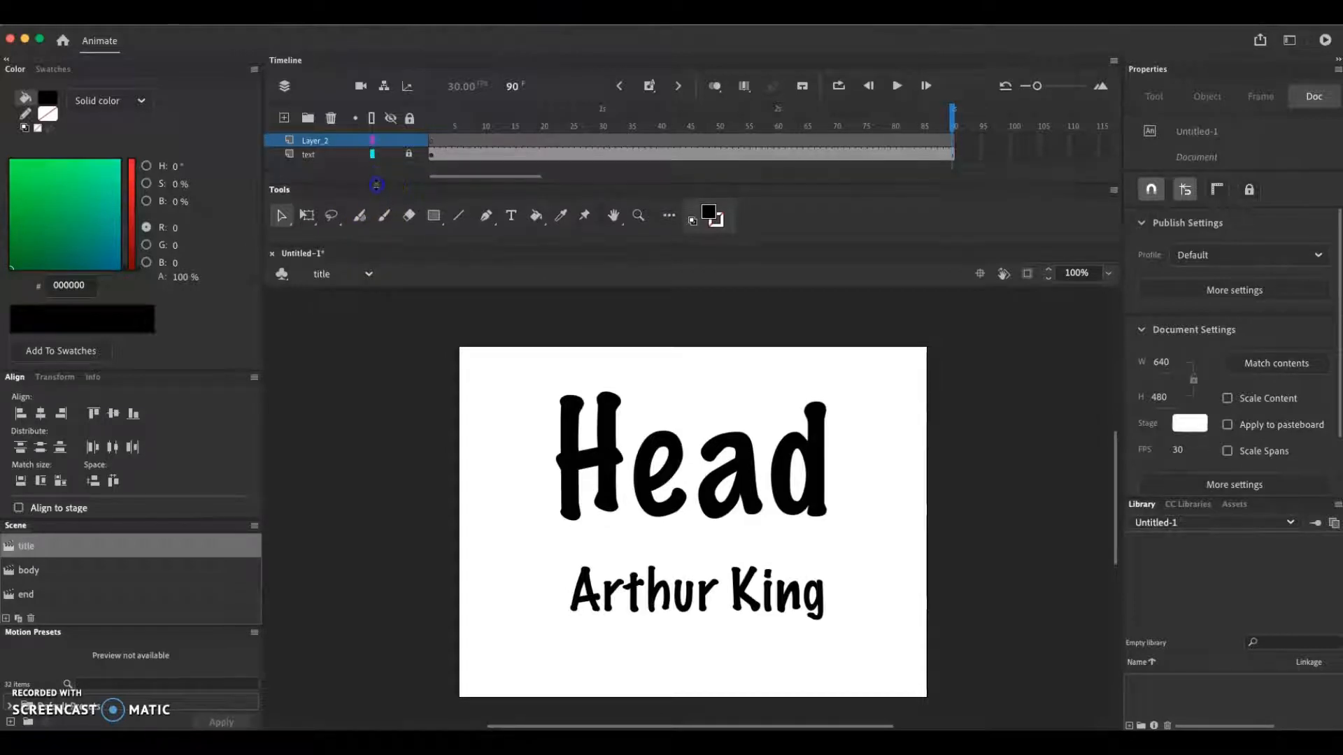
click(409, 157)
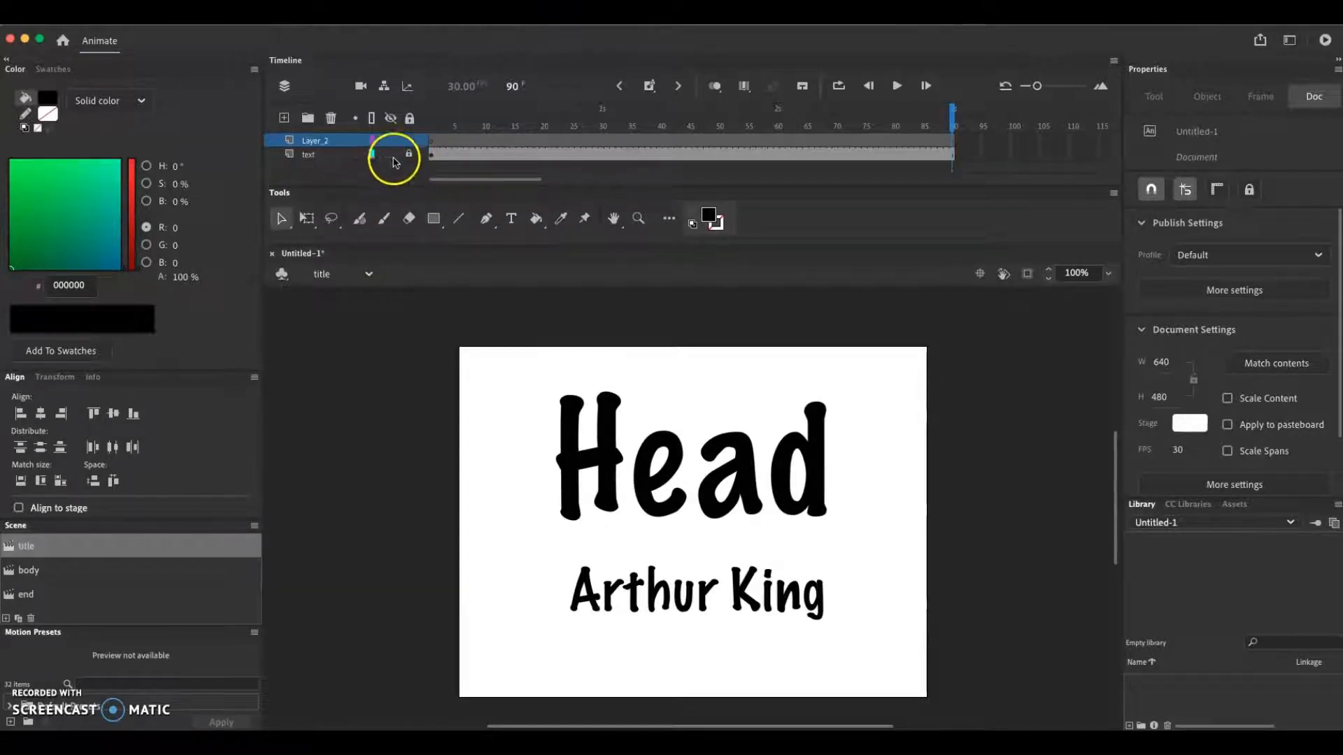
Move the new layer below the text layer and rename it bkgrnd
click(309, 142)
drag(308, 142, 313, 165)
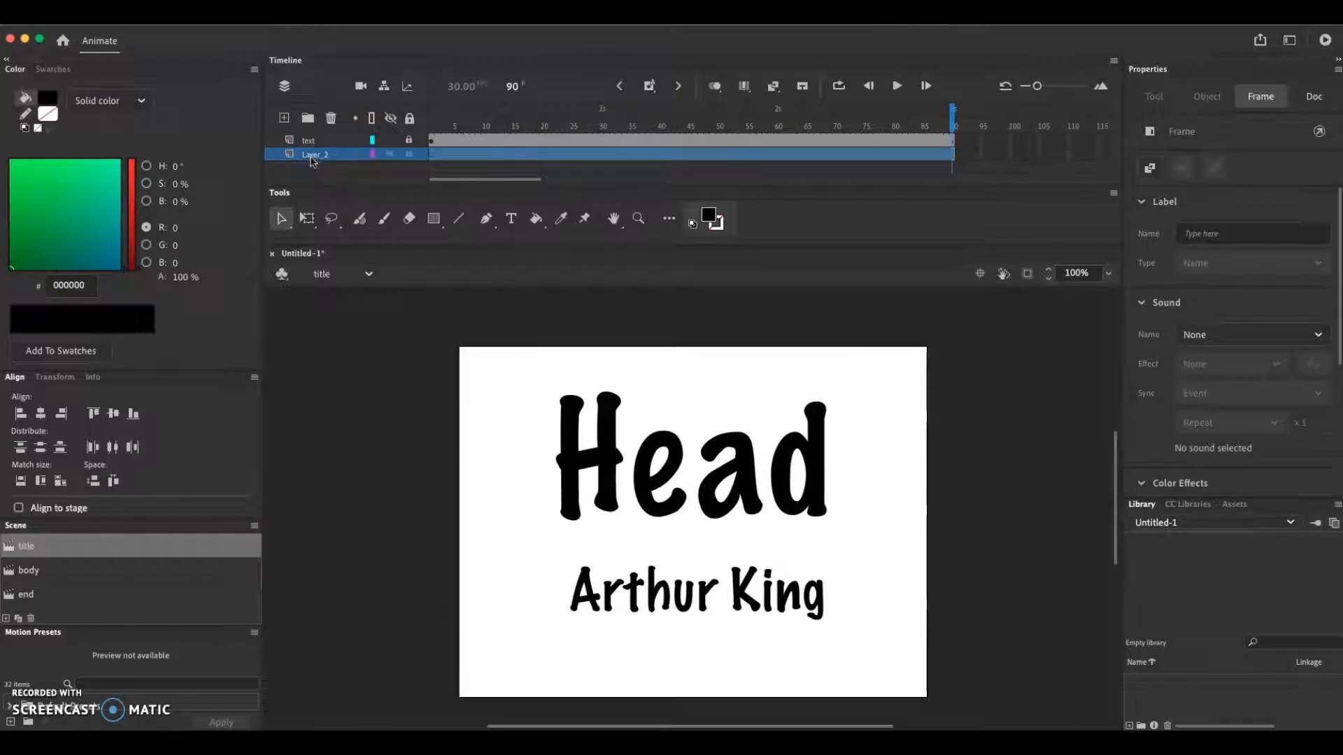
double_click(335, 149)
click(335, 165)
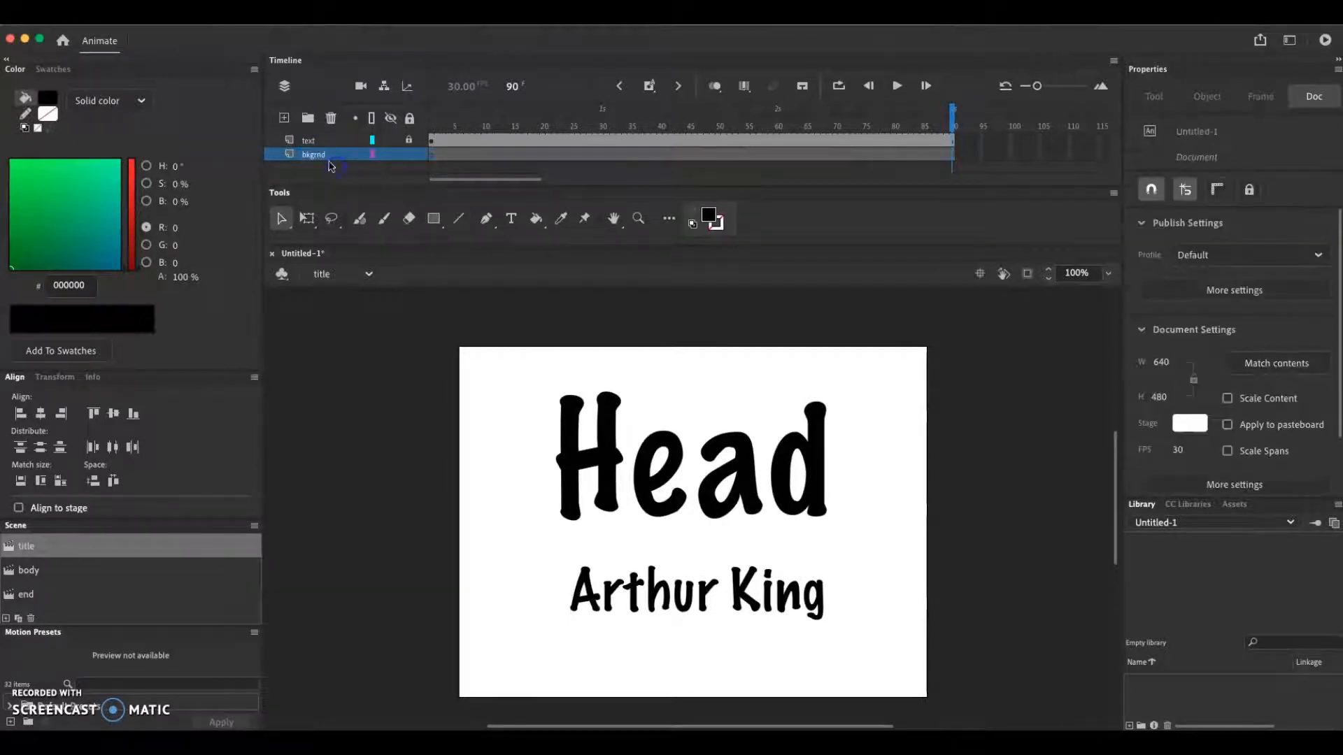
Draw a white rectangle without stroke covering the whole stage at frame 1 of the bkgrnd layer, and lock that layer
click(433, 153)
click(433, 218)
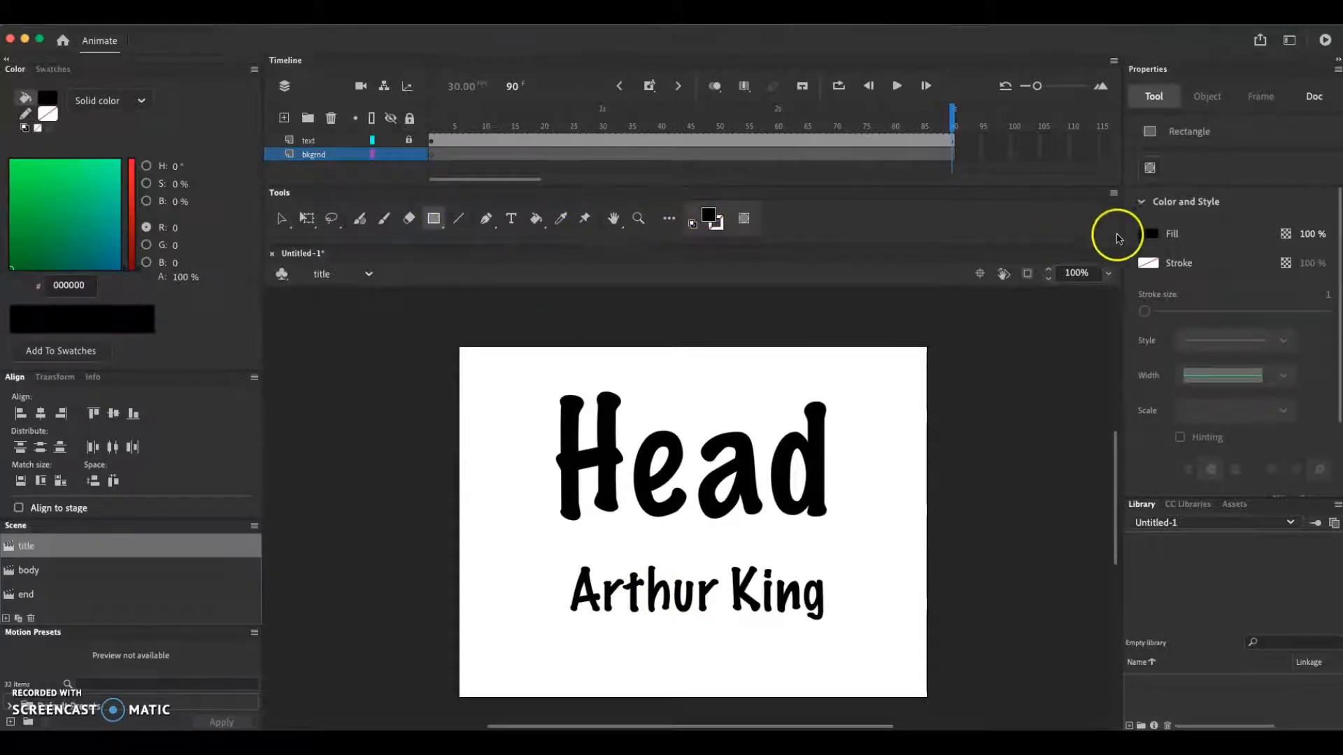
click(1147, 242)
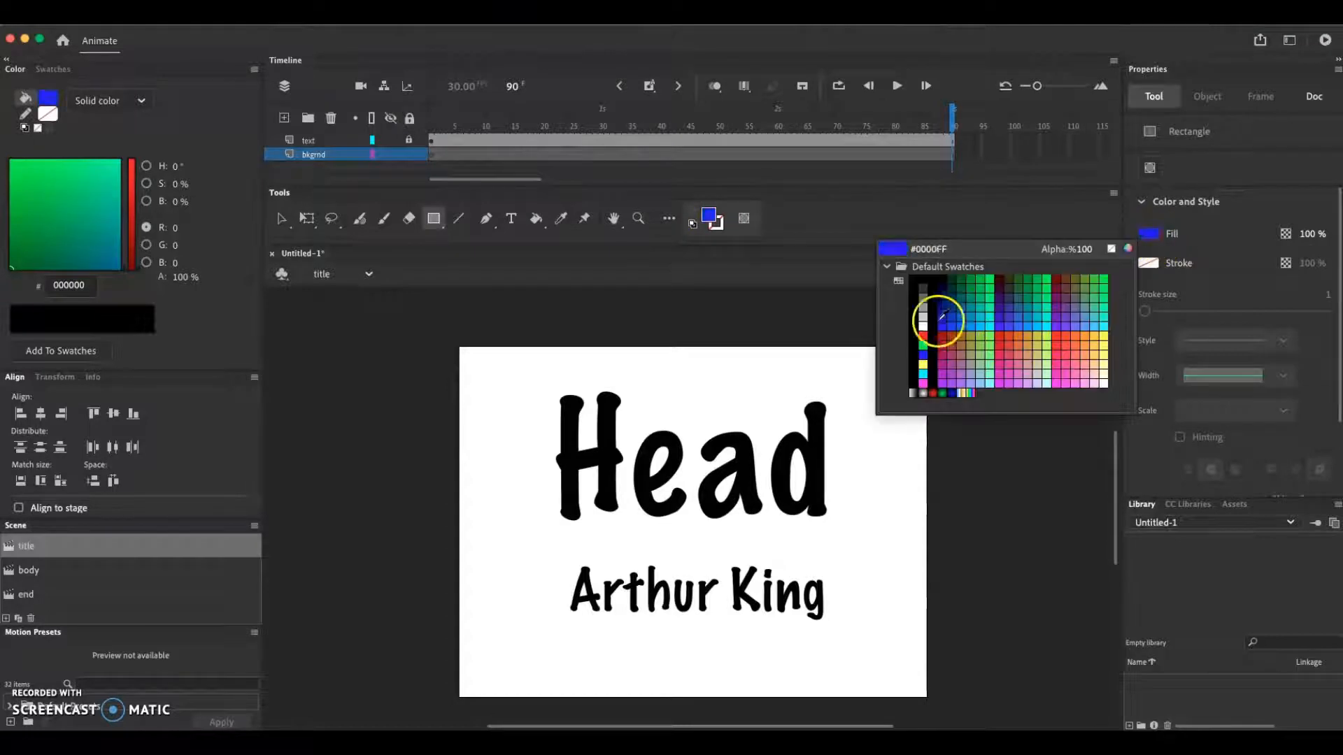
click(922, 326)
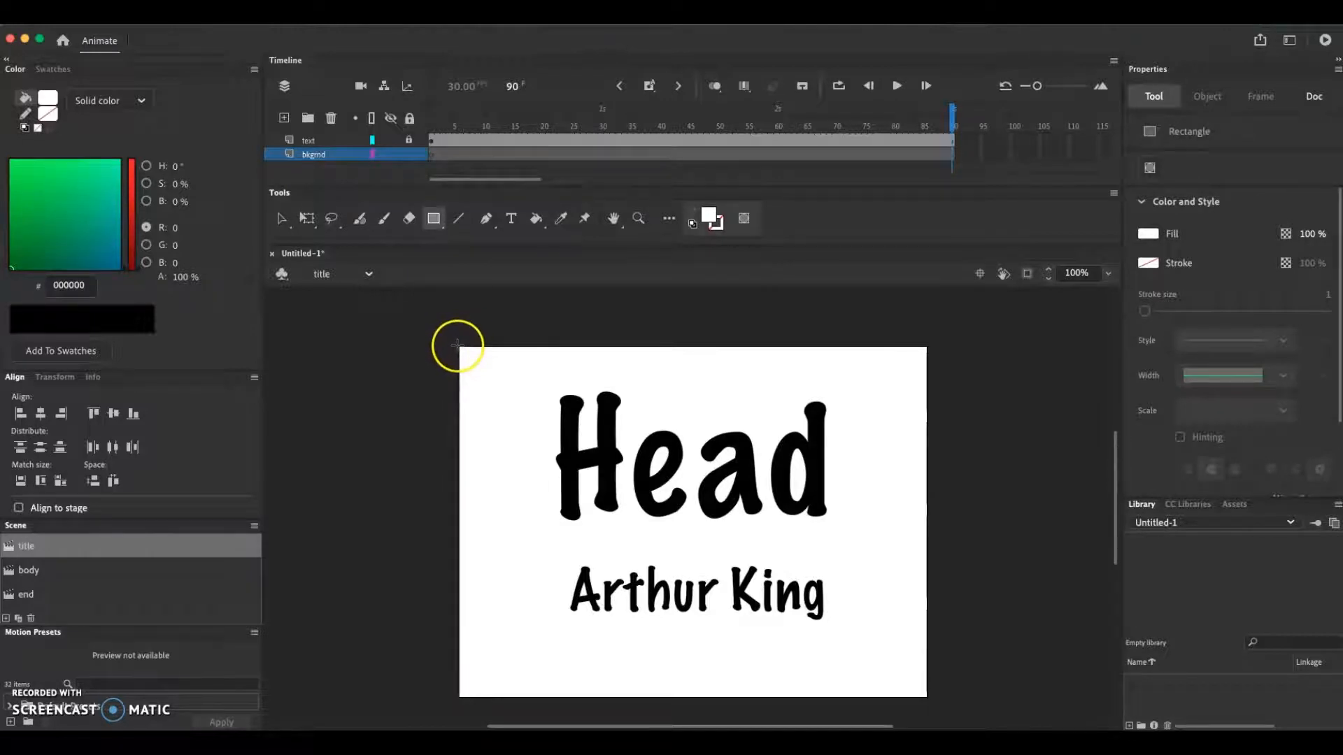
mouse_move(457, 345)
mouse_down()
mouse_move(518, 410)
mouse_move(929, 700)
mouse_up()
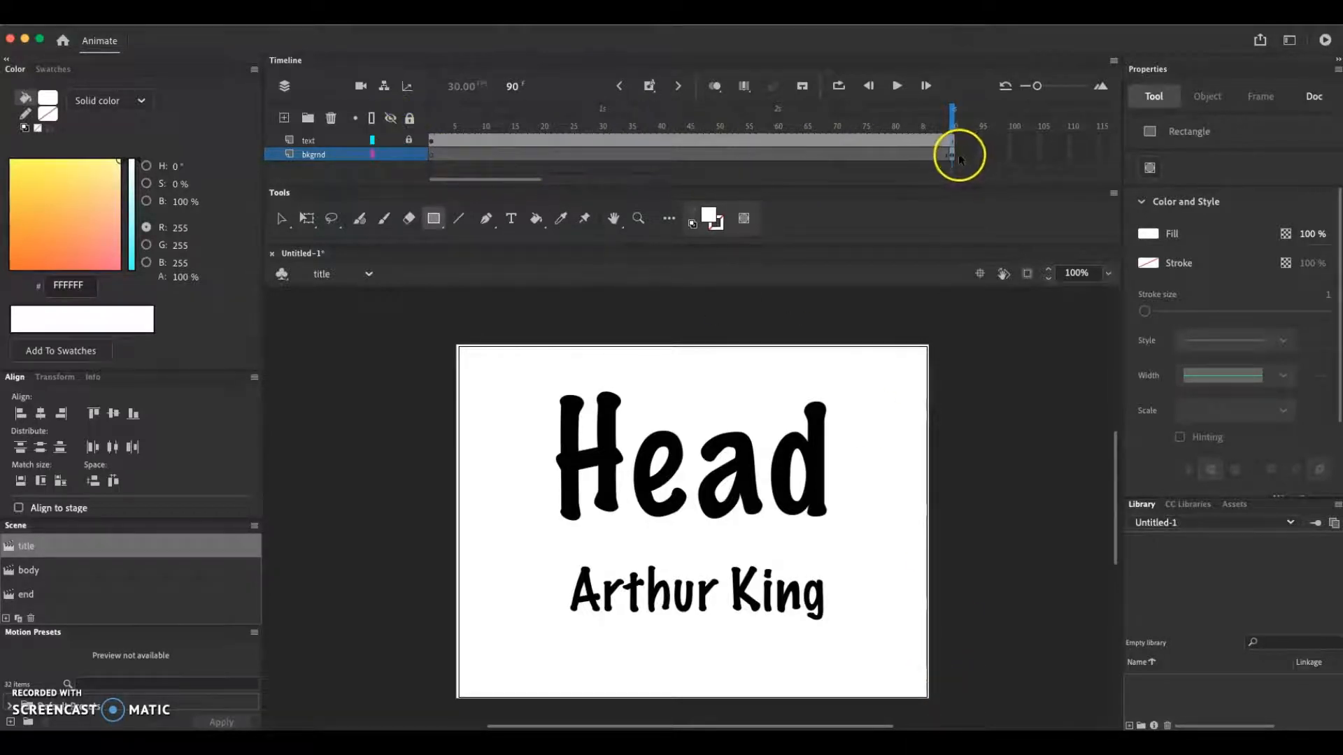
click(1026, 148)
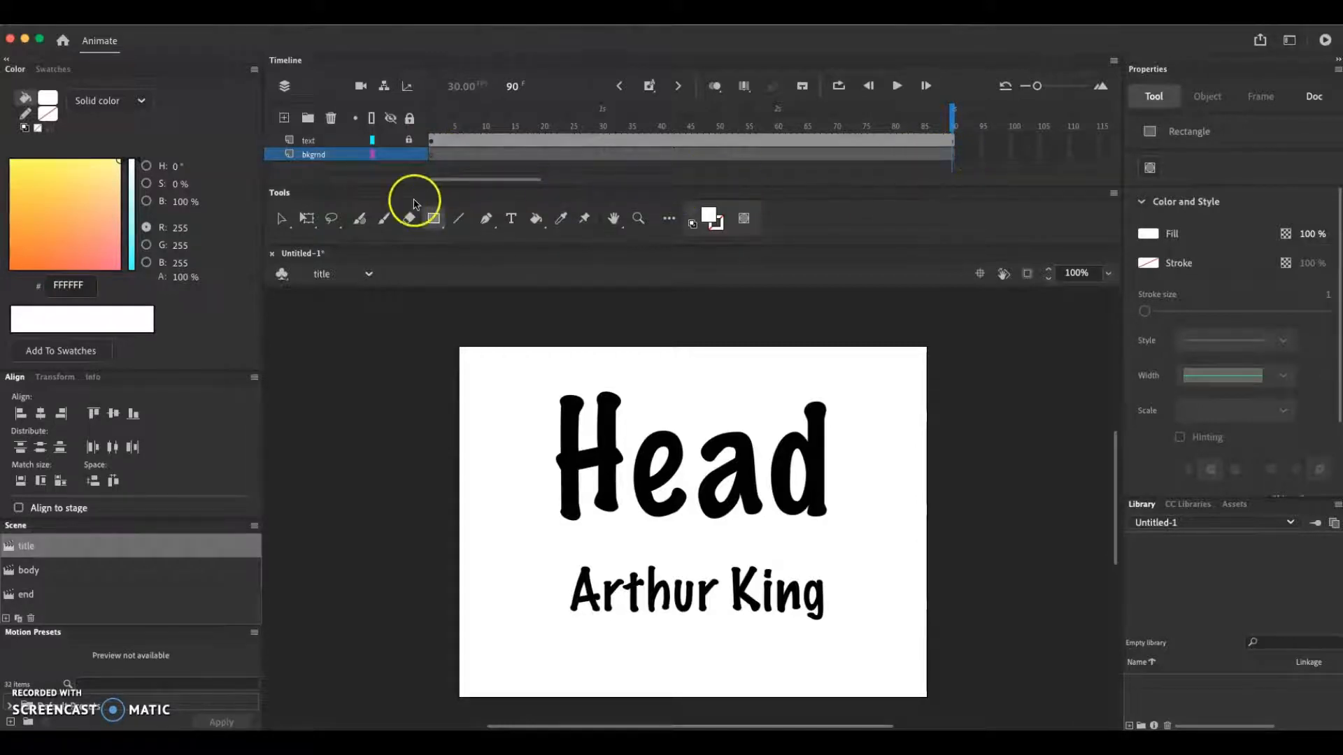
click(432, 158)
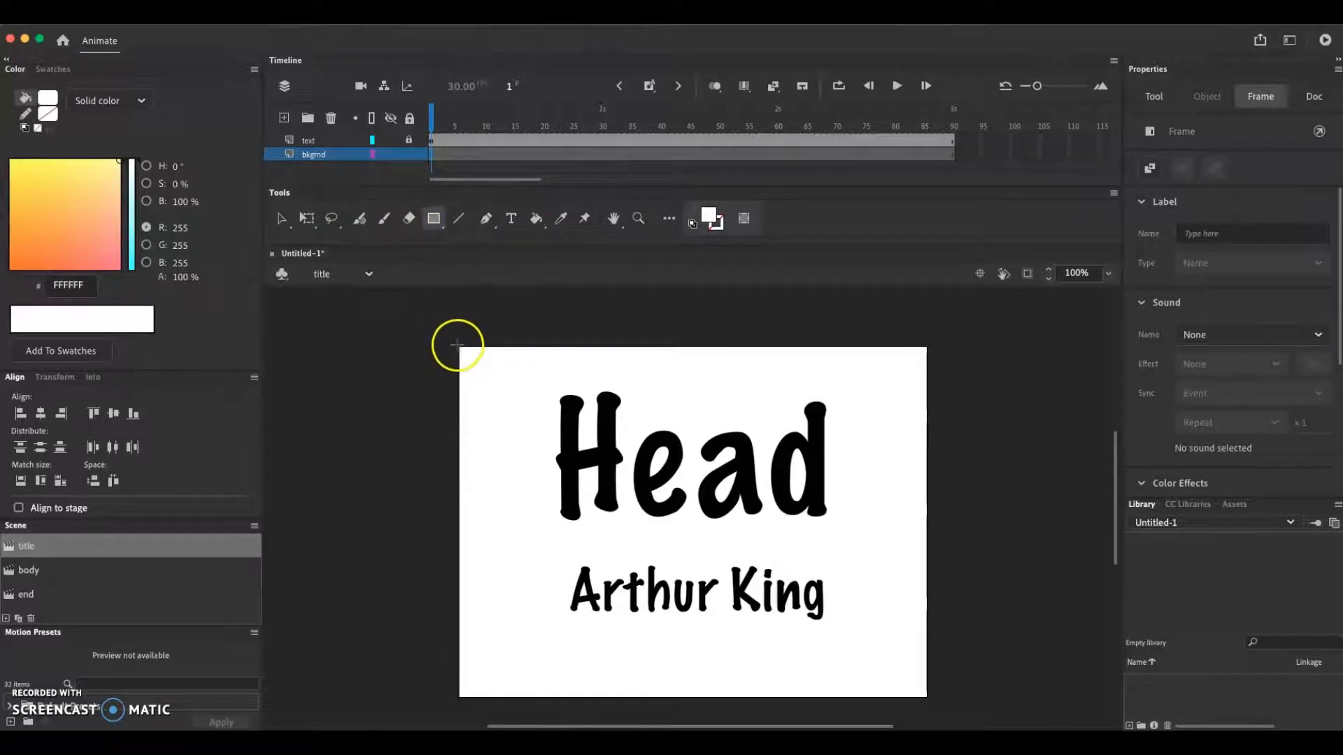
drag(456, 344, 929, 699)
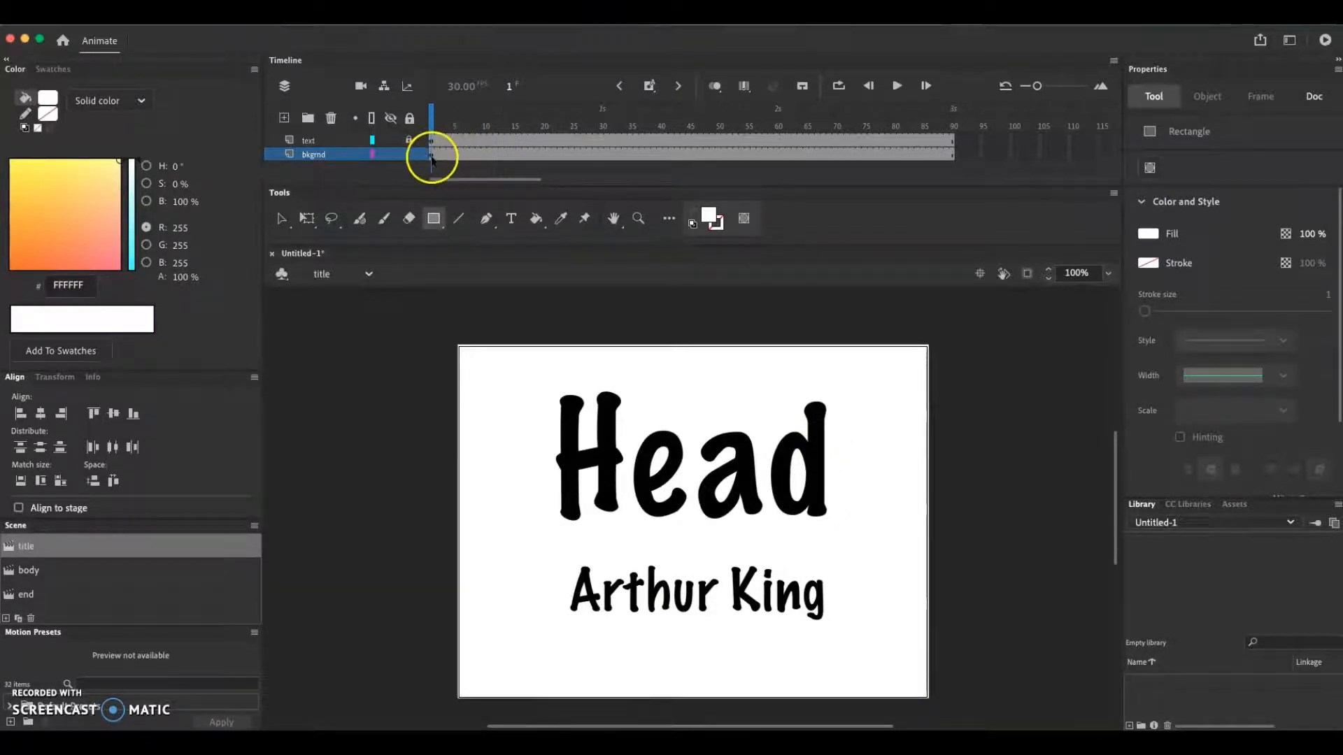
click(408, 154)
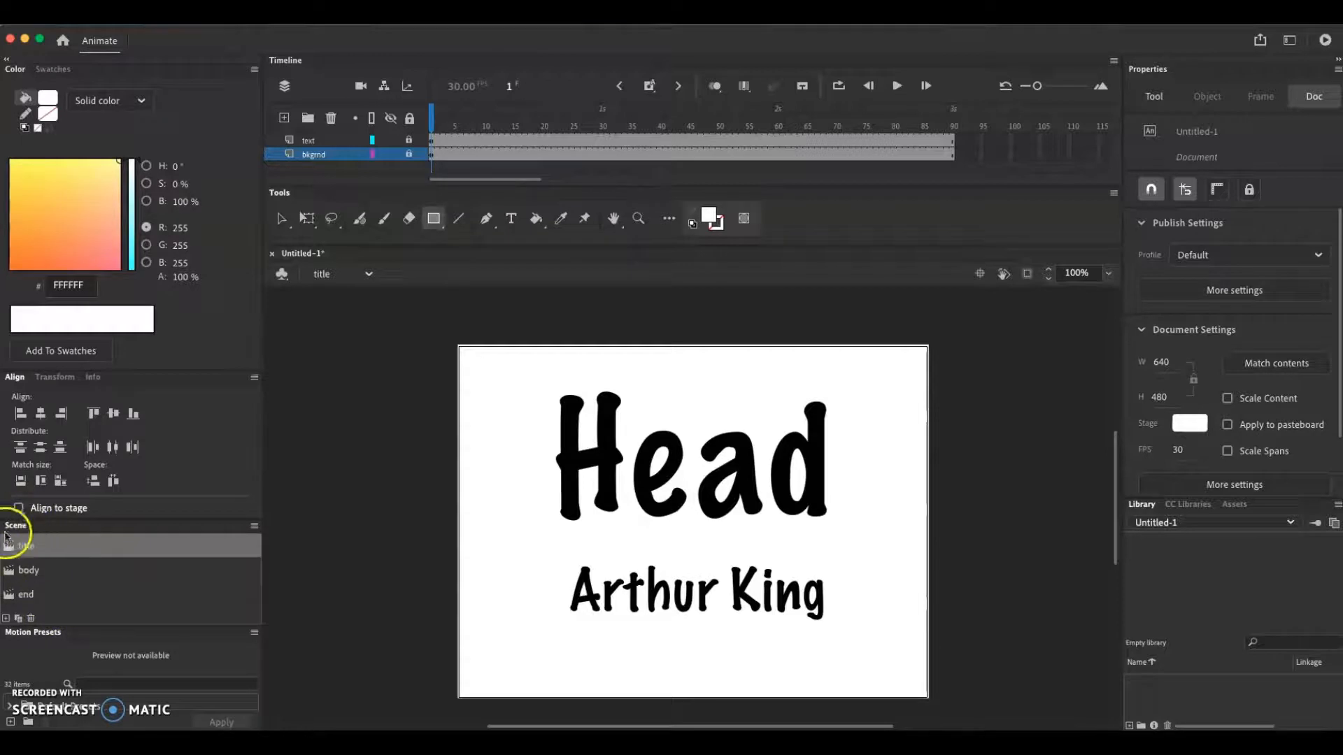
In the end scene, rename the layer bkgrnd and draw a white rectangle covering the whole stage
click(19, 600)
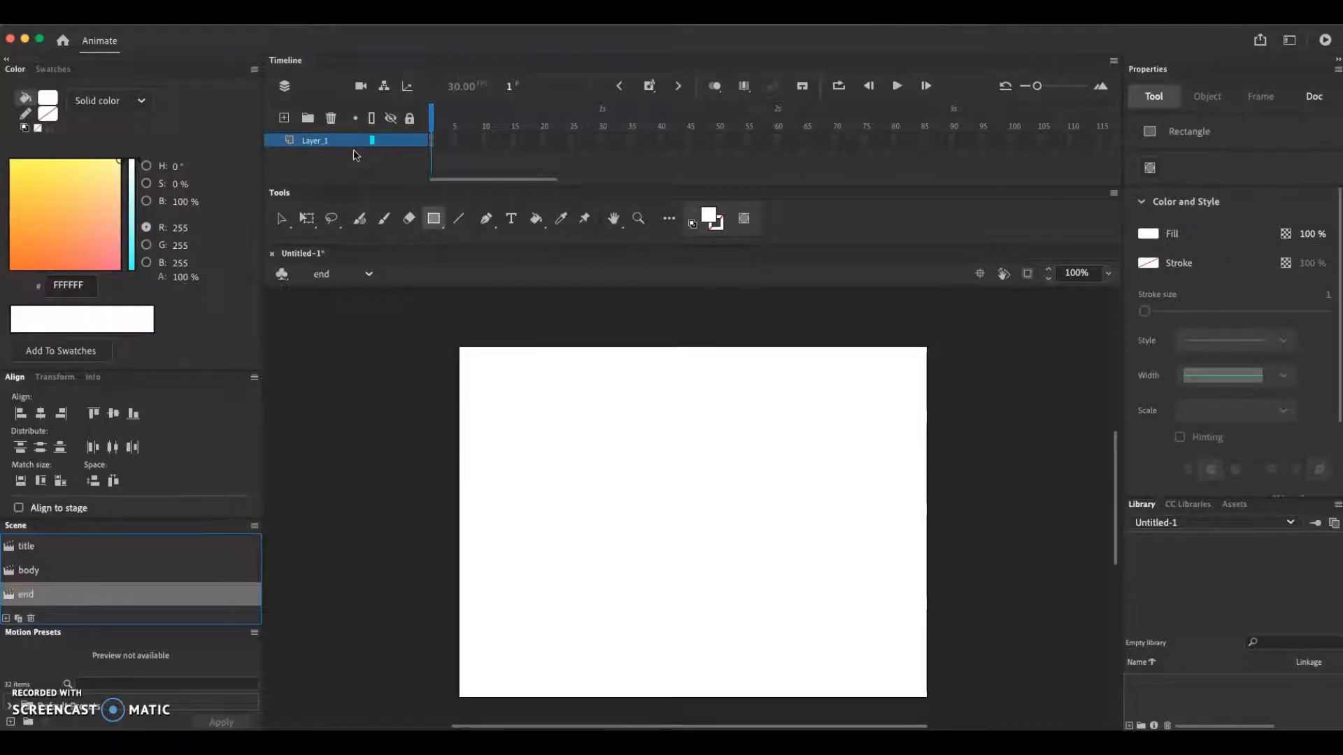
double_click(315, 140)
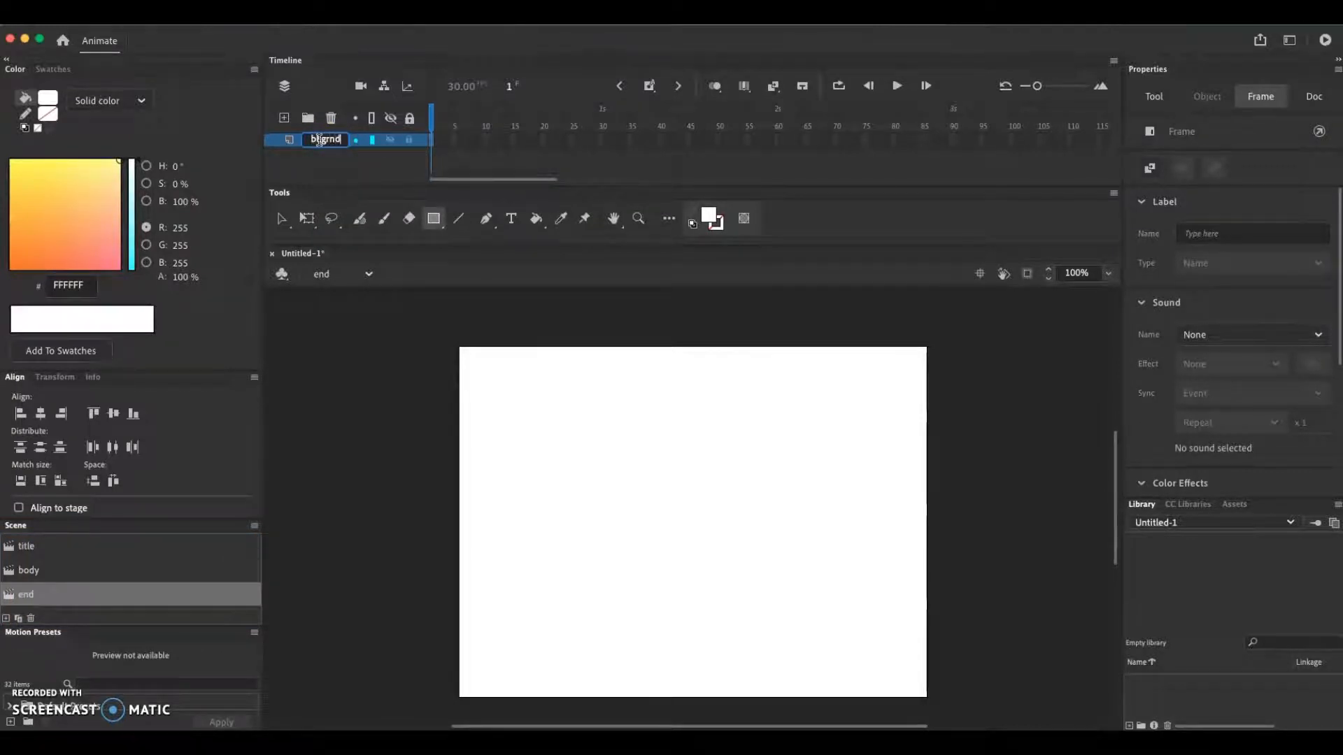
click(312, 160)
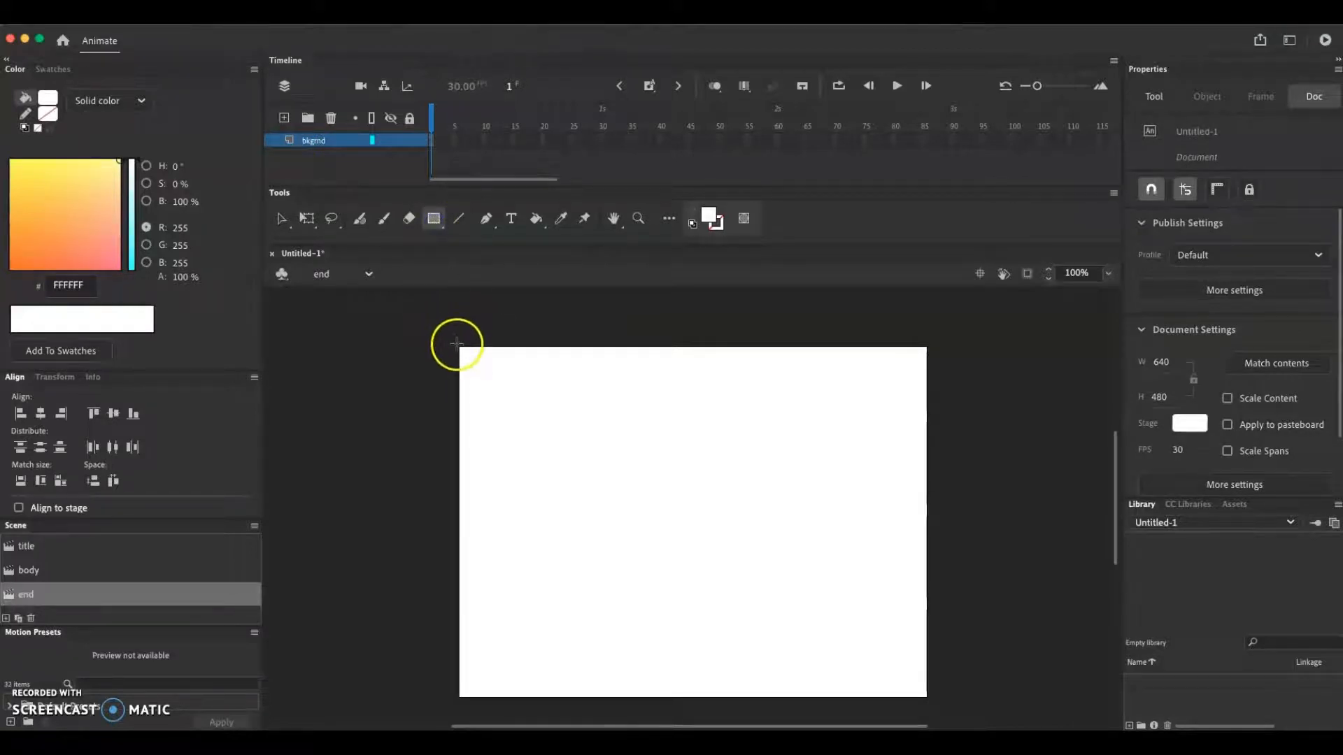
drag(456, 344, 931, 699)
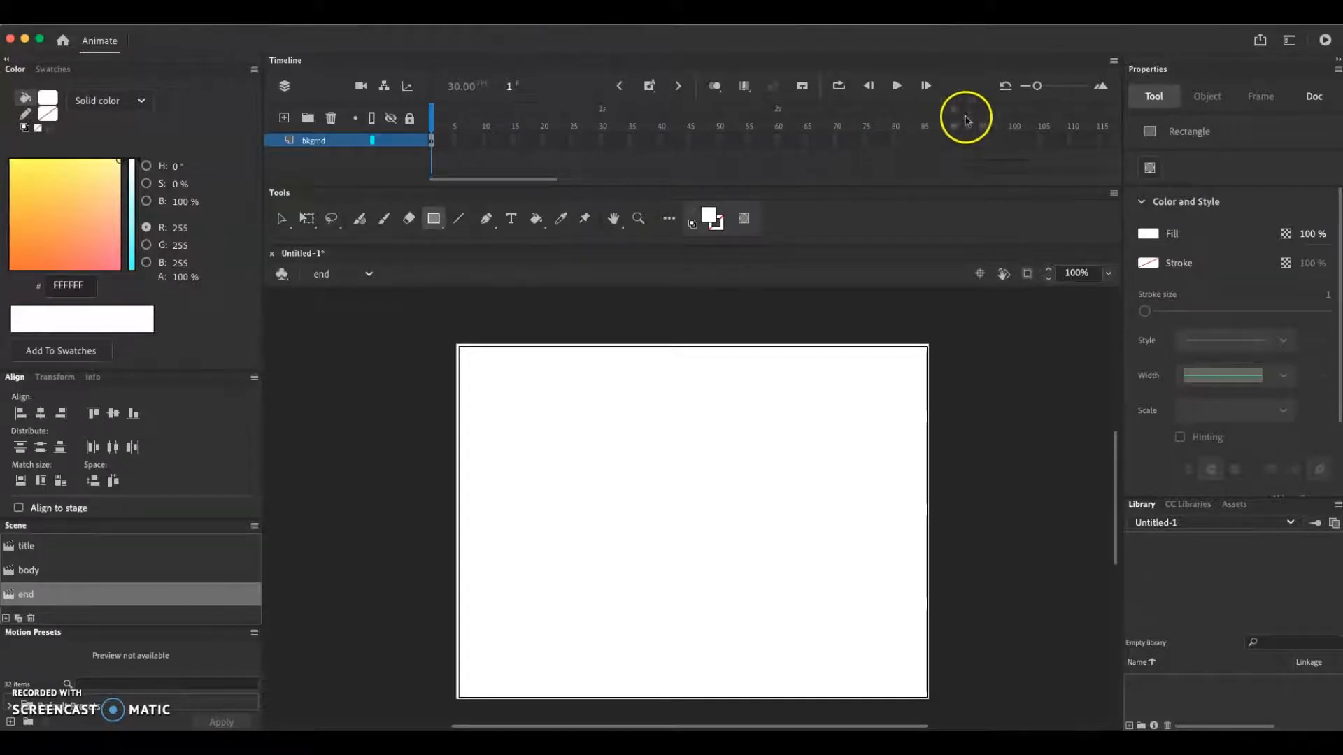
Extend the end scene's bkgrnd layer with frames up to frame 90 and lock it
click(953, 141)
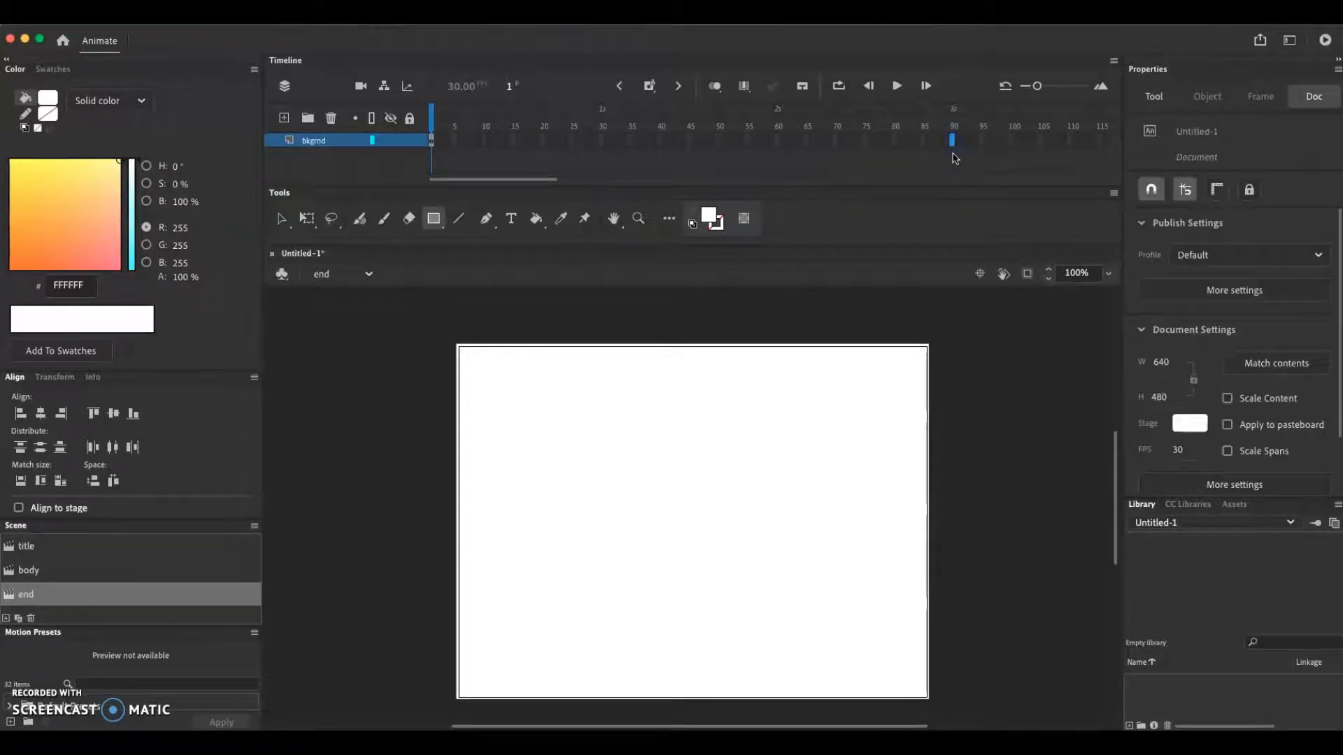
key(F5)
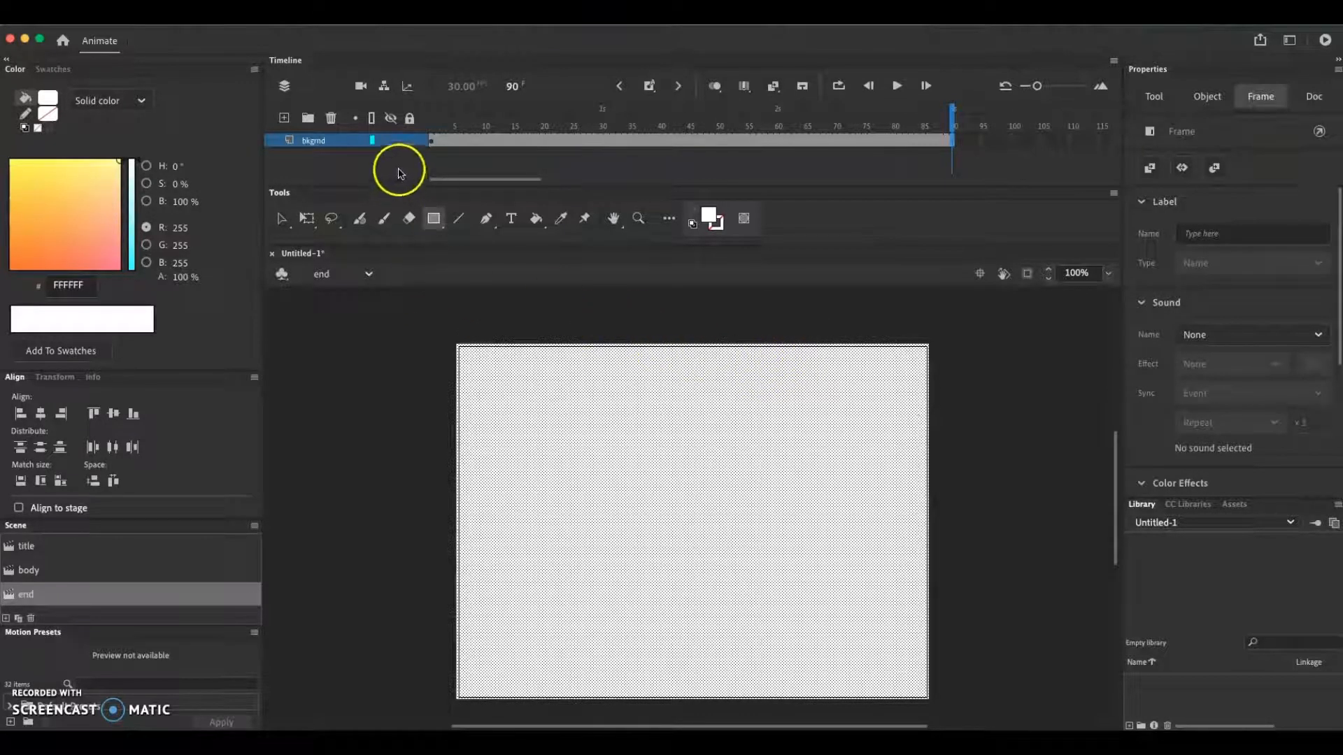
click(409, 140)
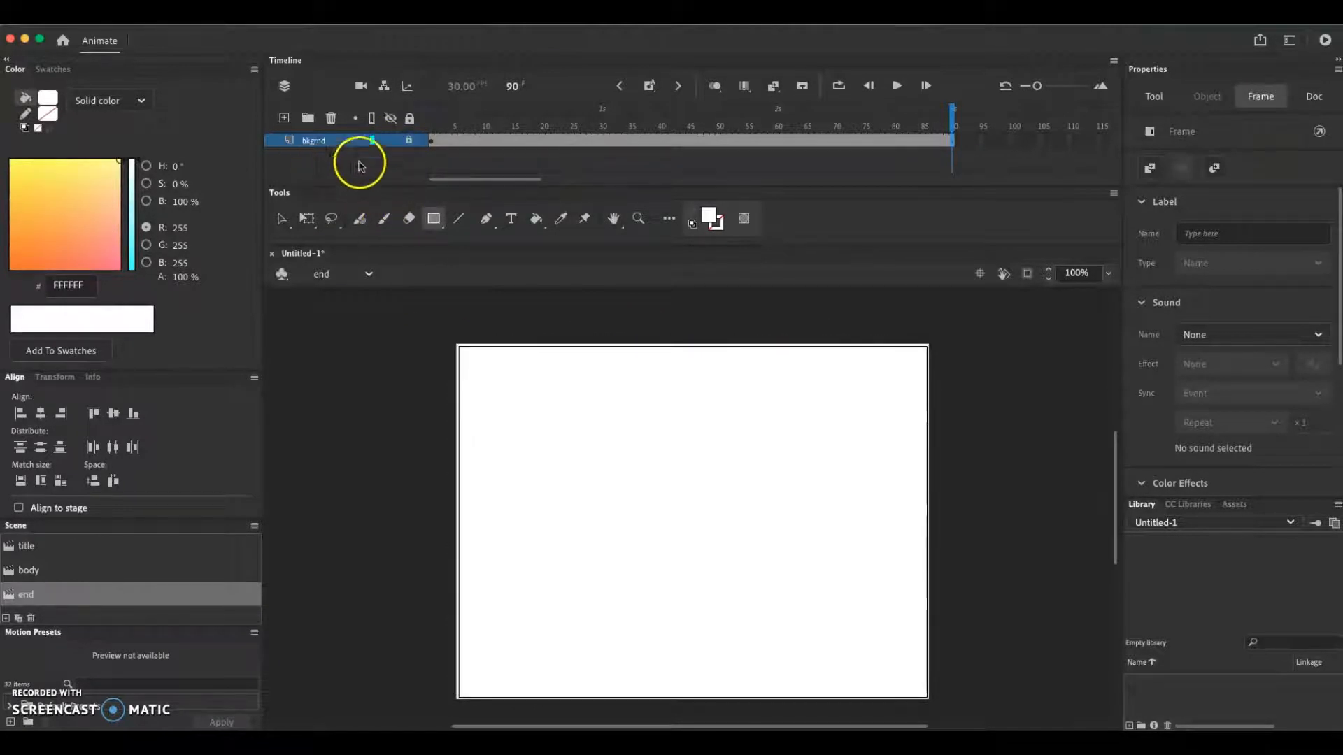
Add a new layer above bkgrnd in the end scene and name it text
click(284, 118)
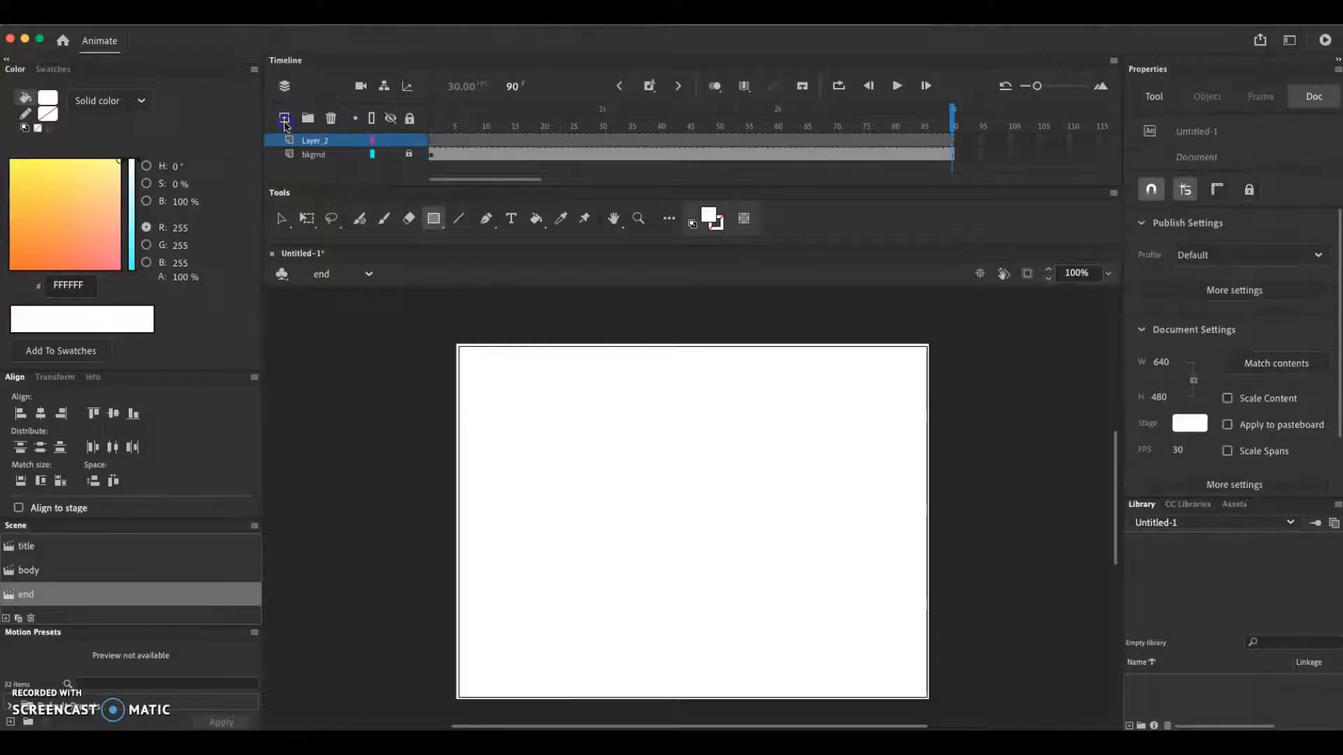
double_click(319, 142)
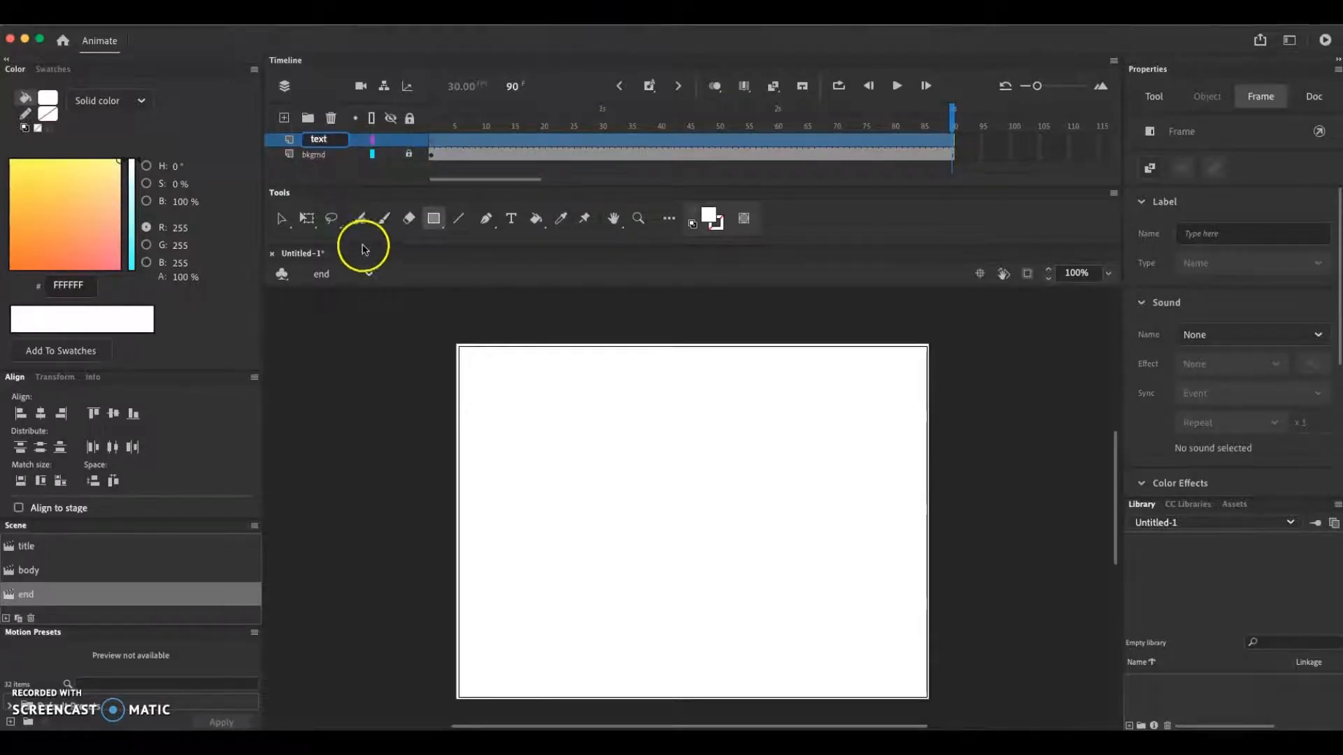
click(352, 187)
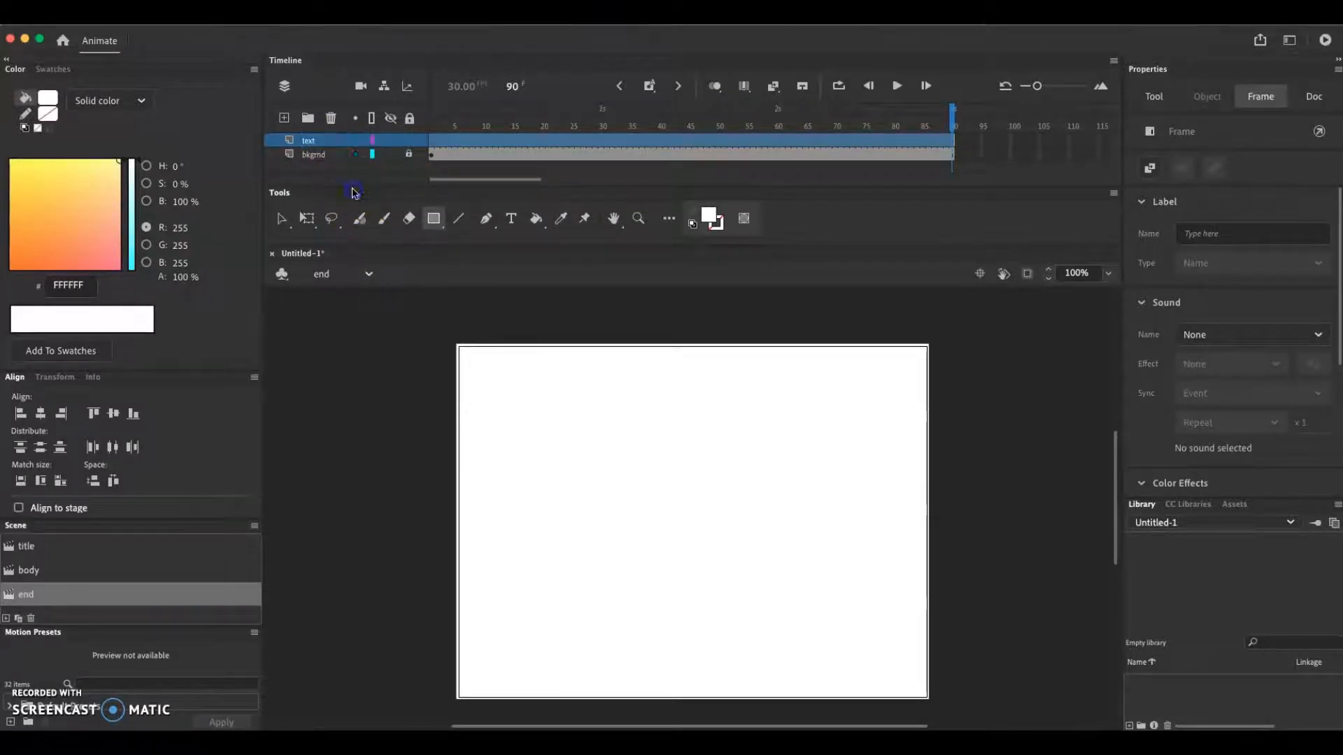
Add the static text "the end" on two lines at frame 1 of the text layer, at about X 147, Y 71
click(431, 142)
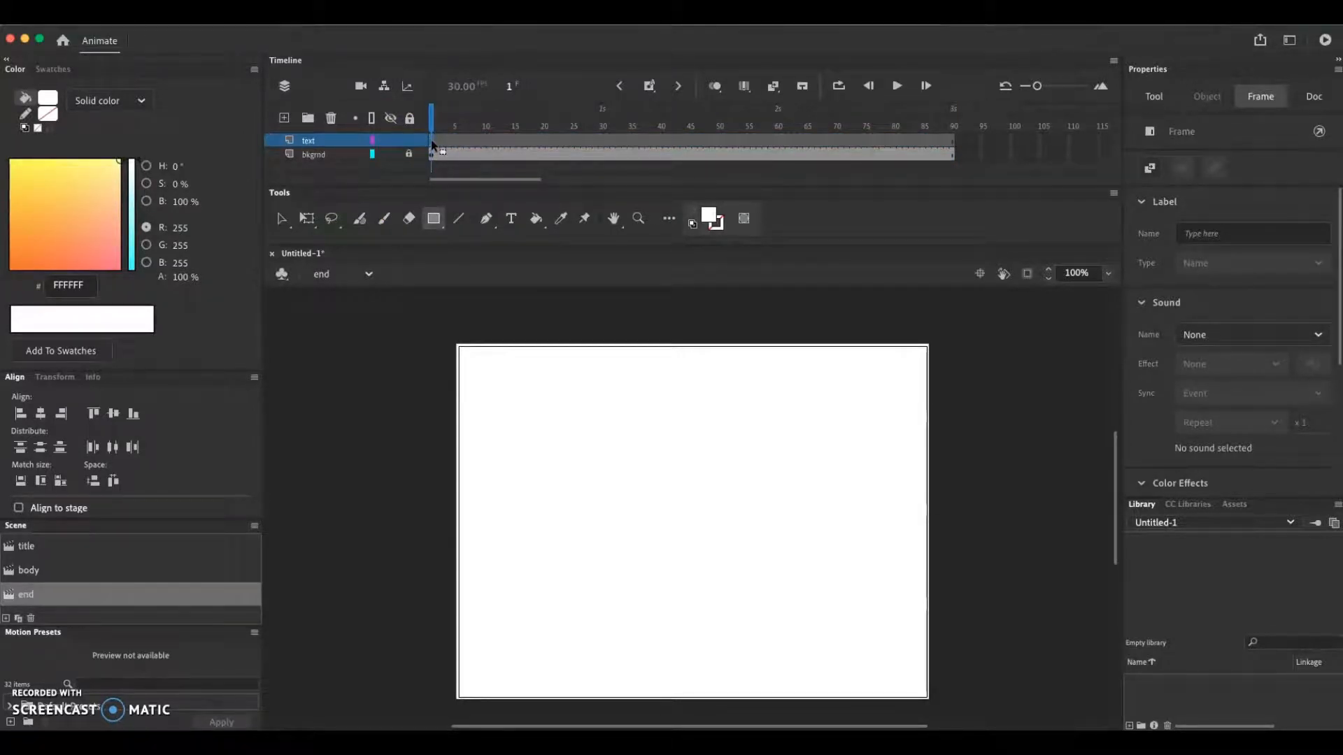
click(512, 219)
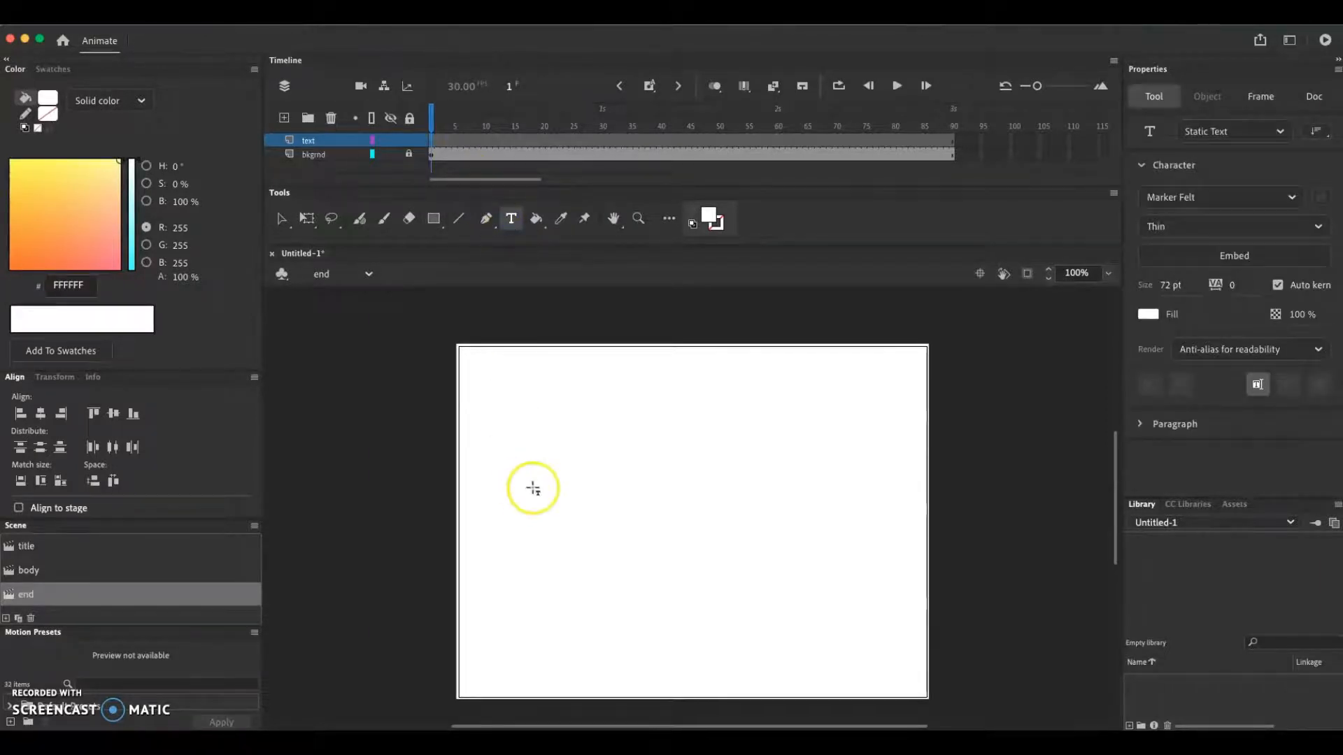
click(568, 445)
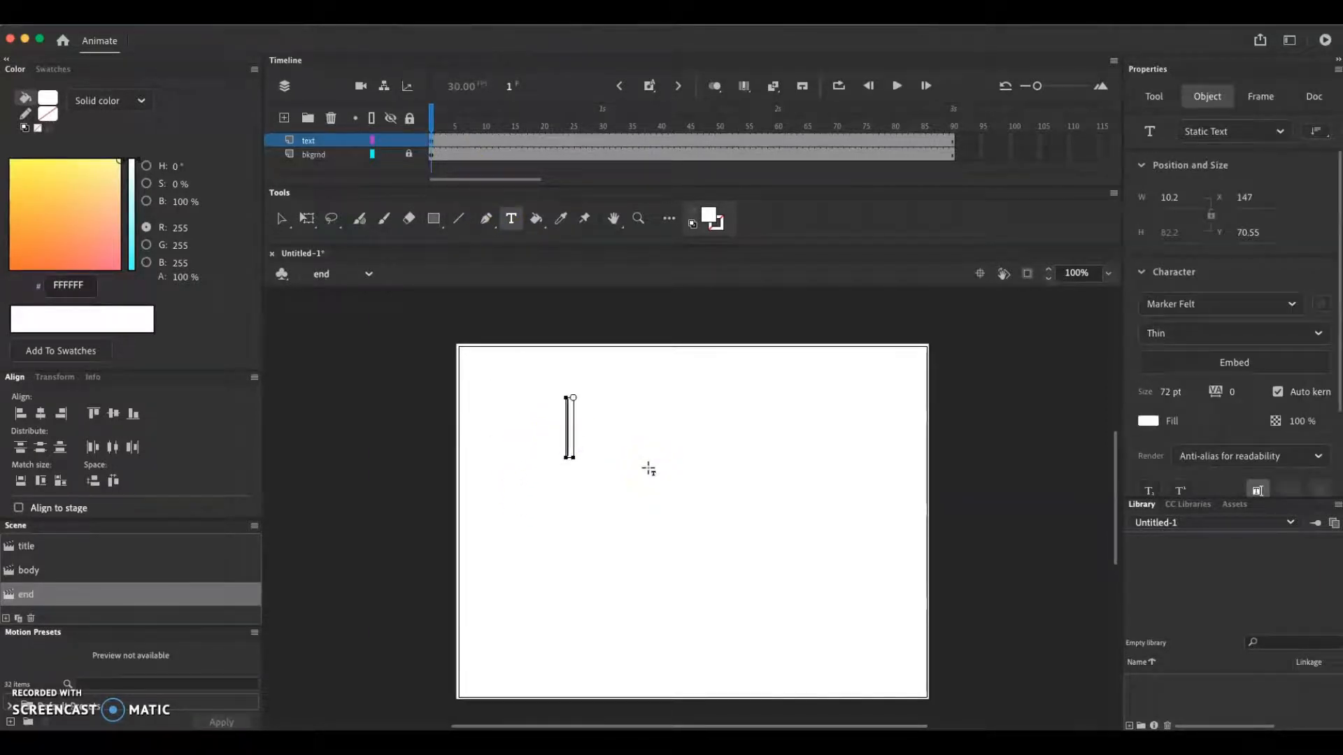
text(the)
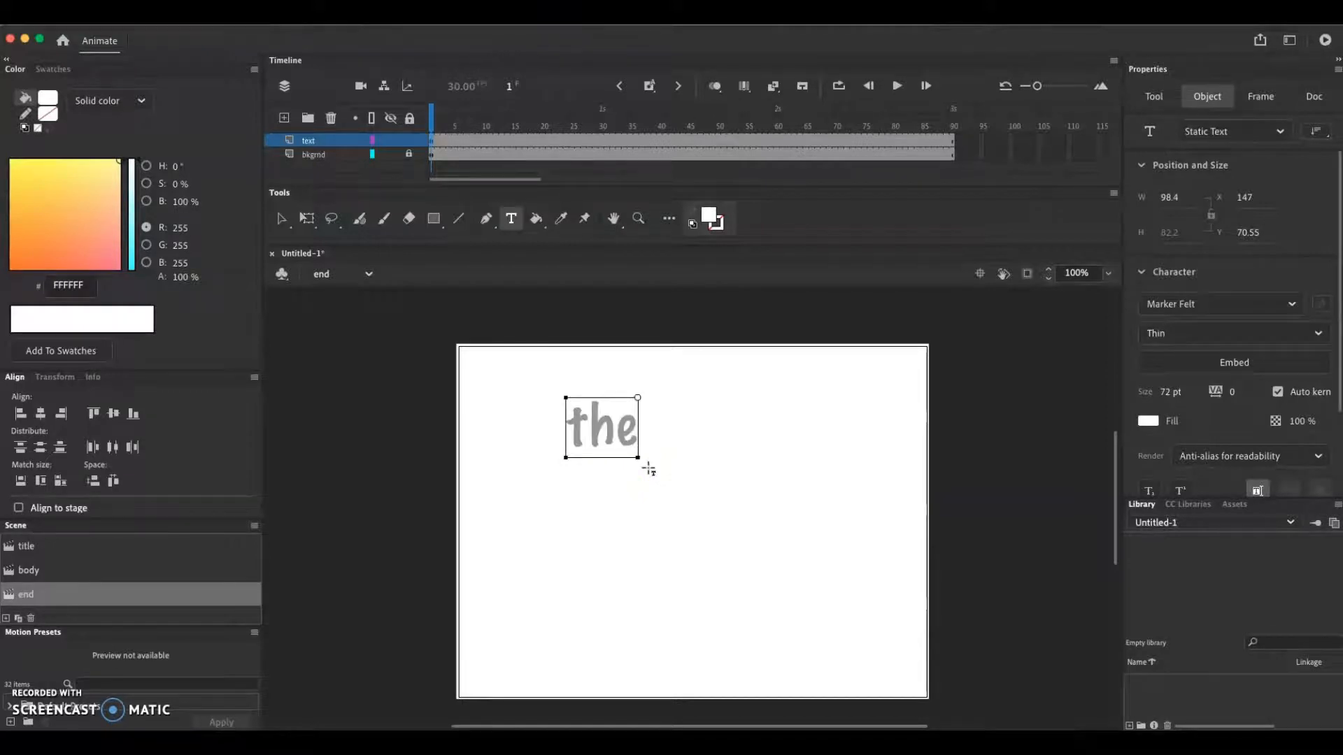
key(Return)
text(e)
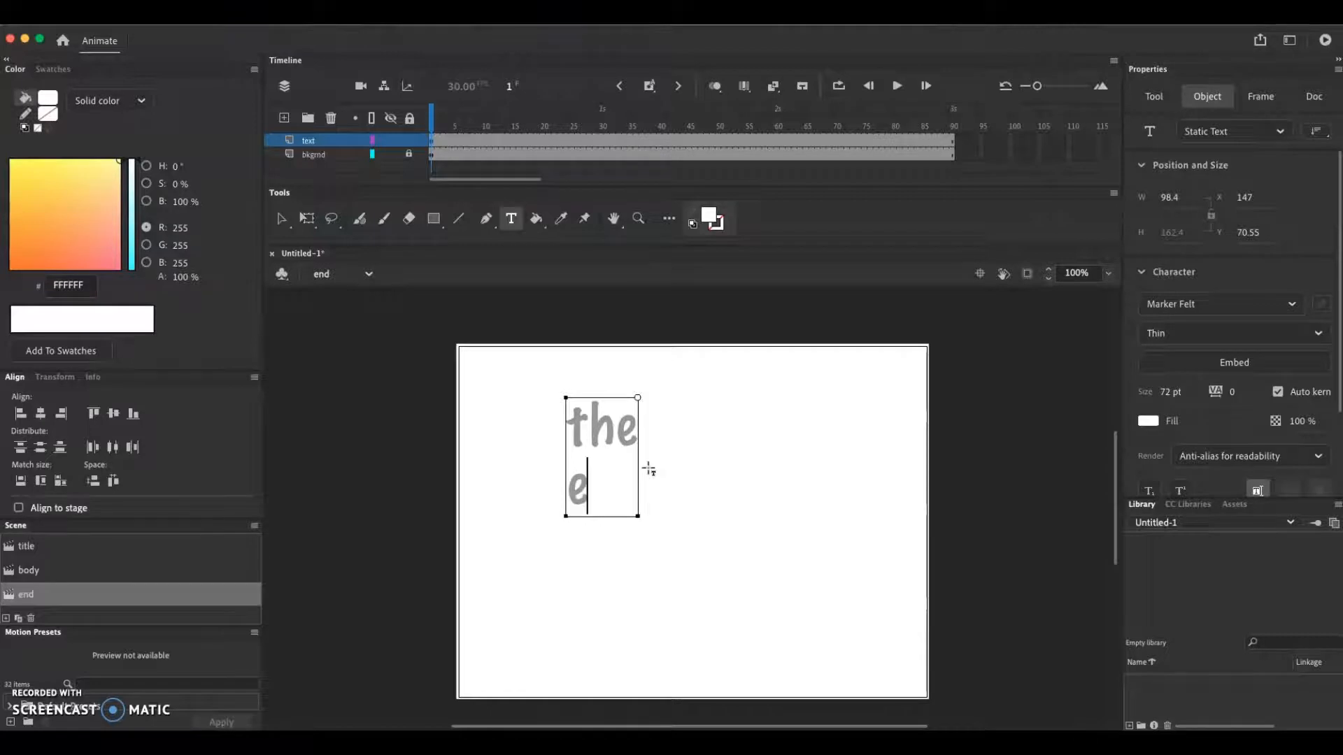
text(nd)
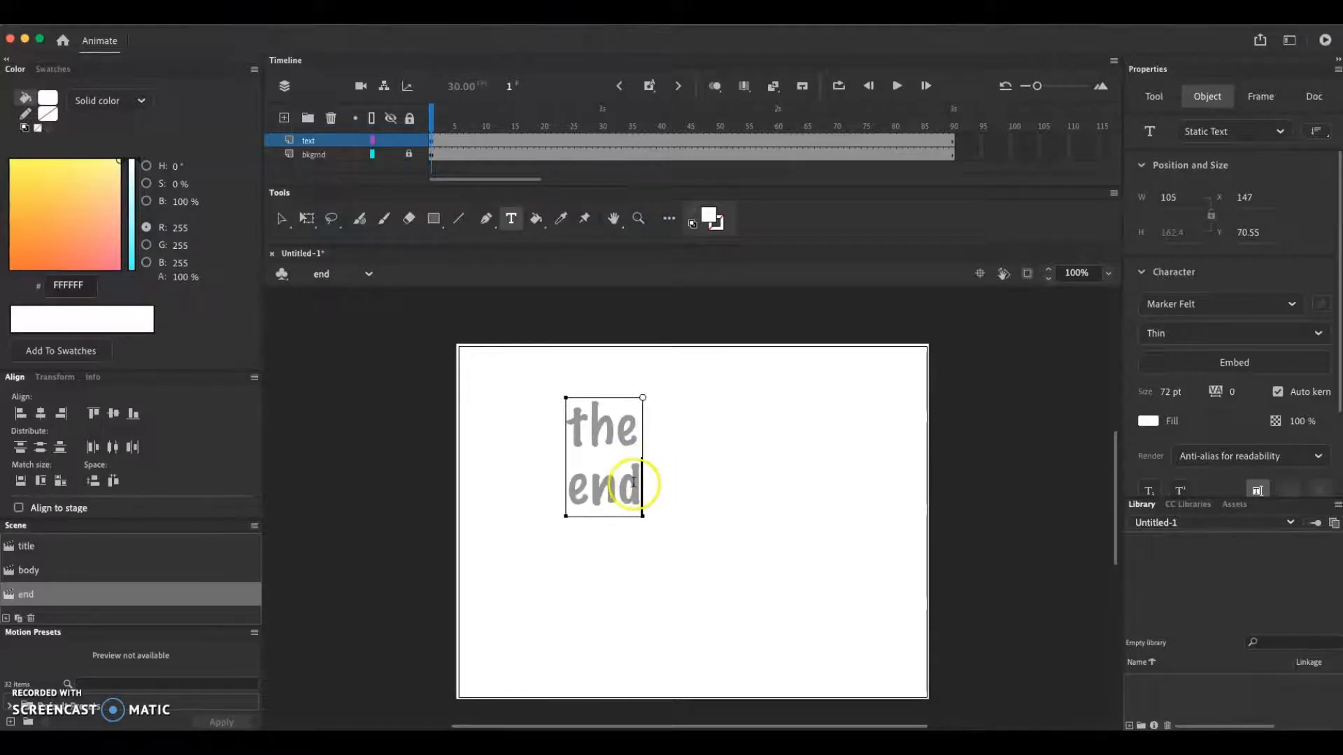
Set the fill of "the end" to black (#000000) and move the text to about the center of the stage
click(283, 219)
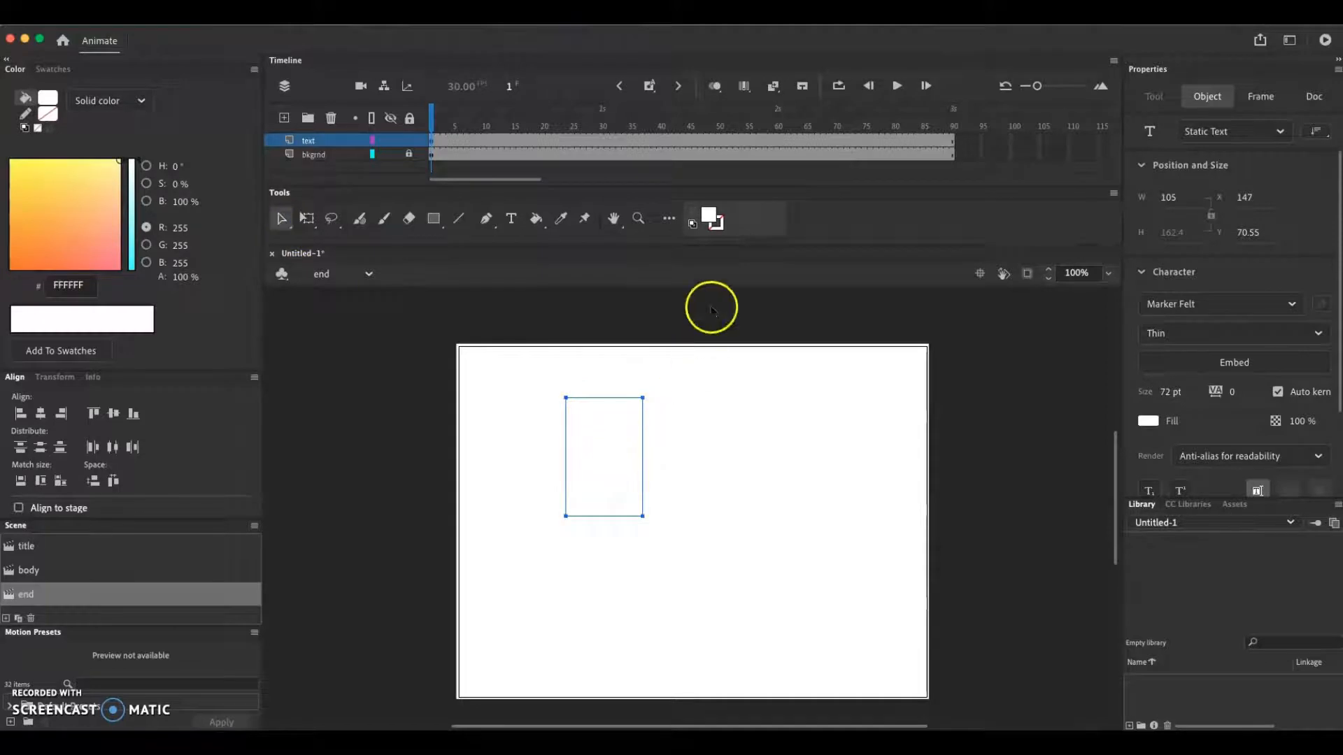
click(711, 218)
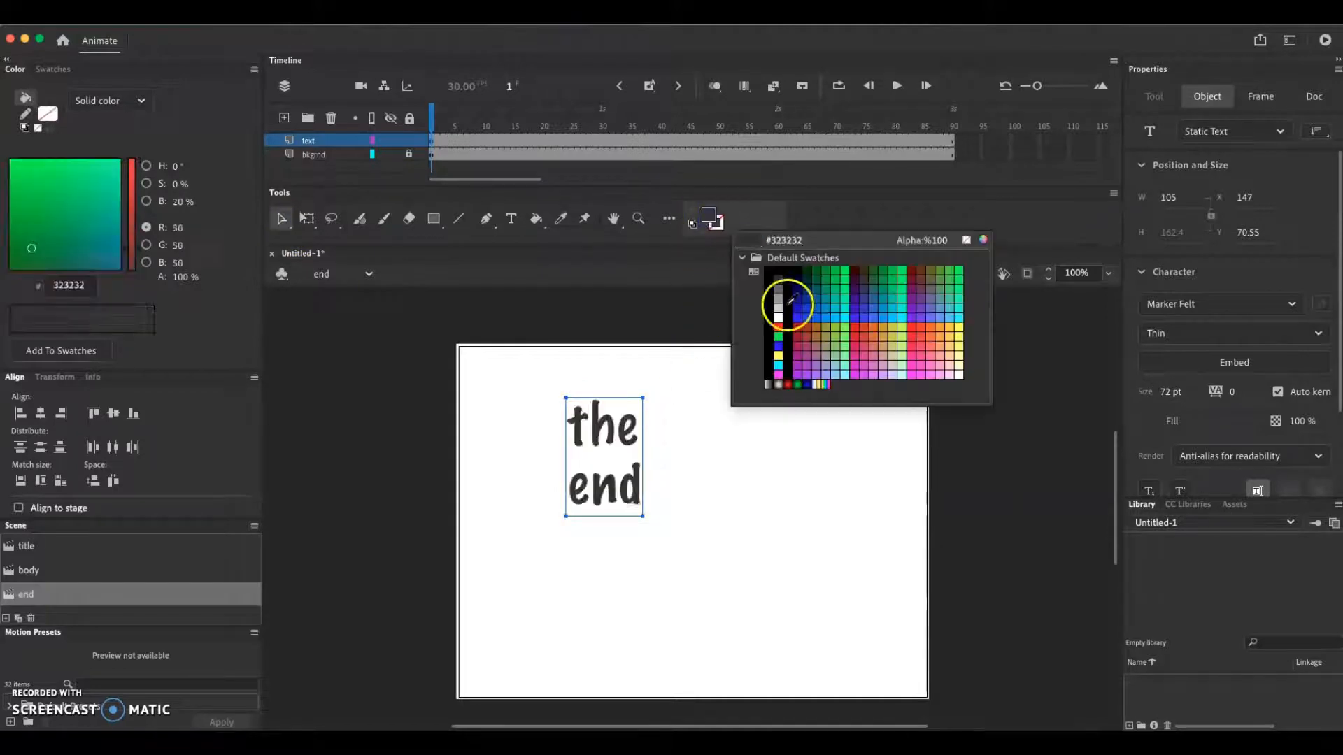
click(774, 270)
drag(632, 440, 721, 498)
click(764, 515)
right_click(722, 543)
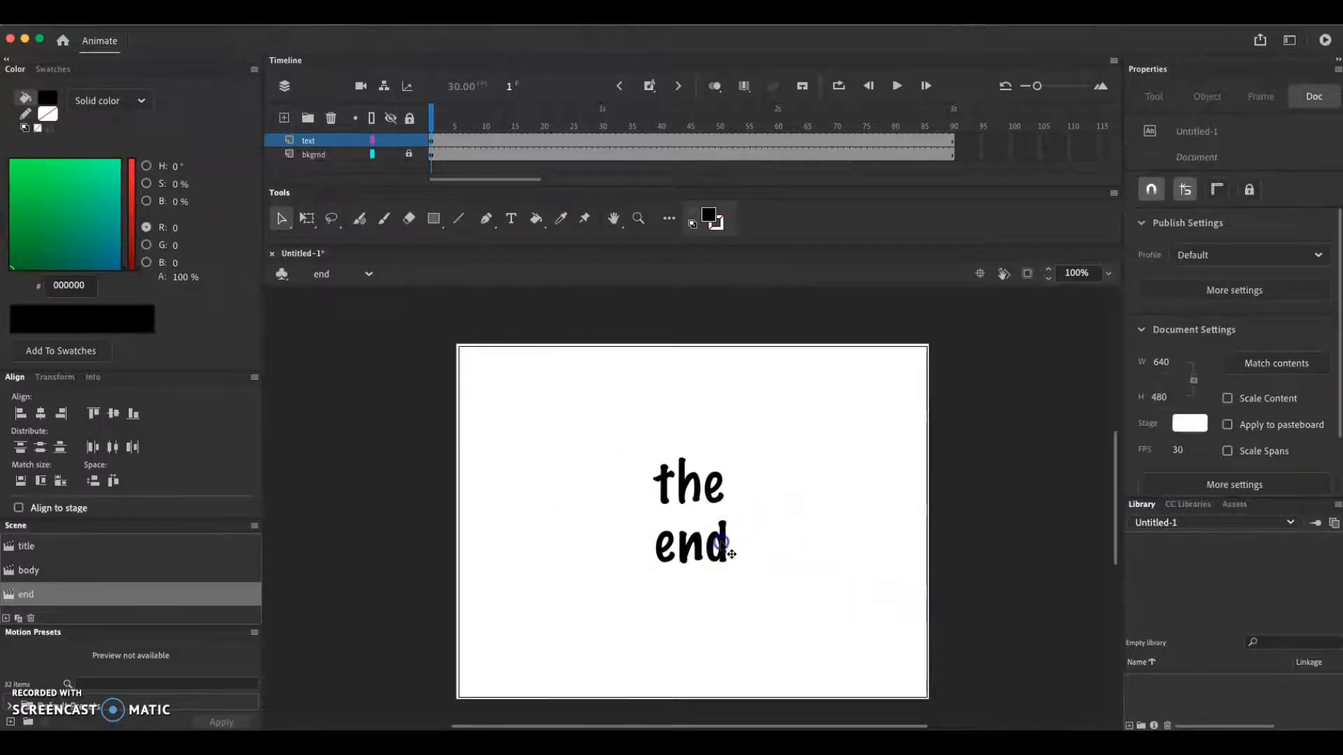
click(791, 537)
Lock the end scene's text layer and review the title and end scenes
click(408, 140)
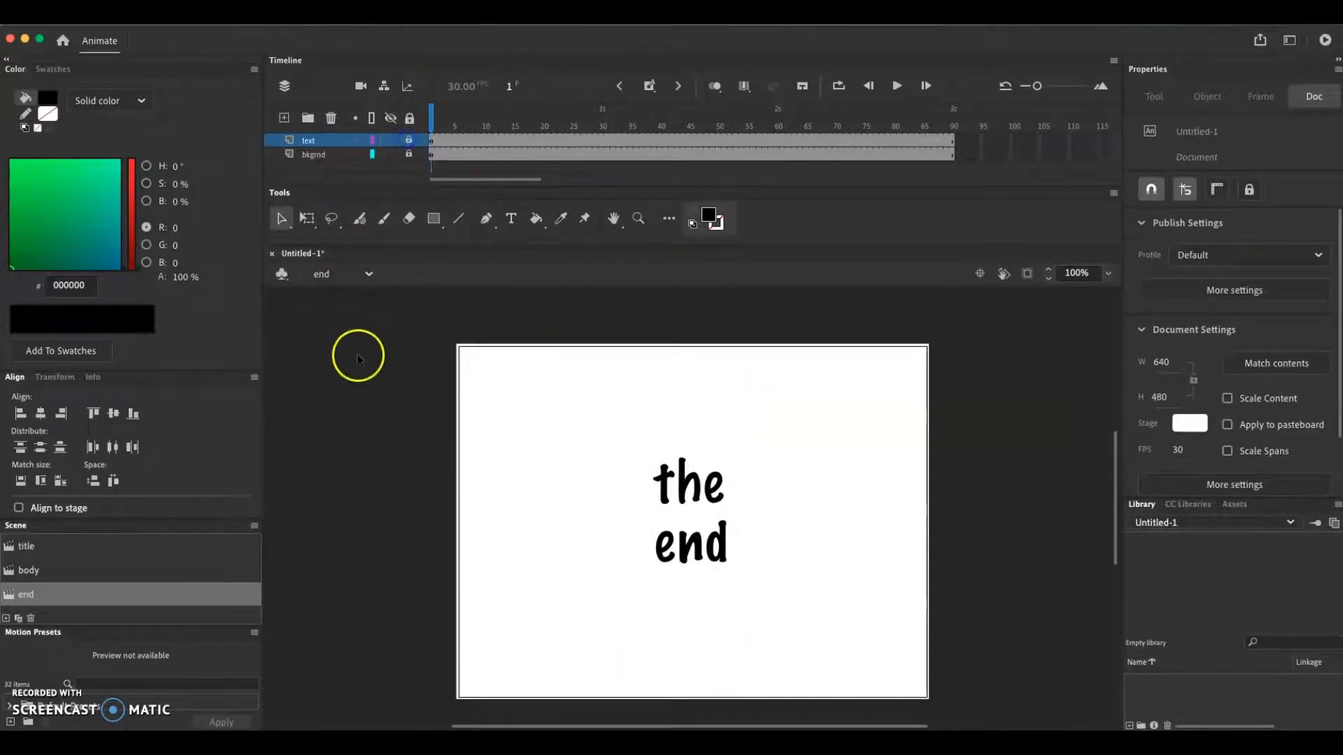
click(30, 552)
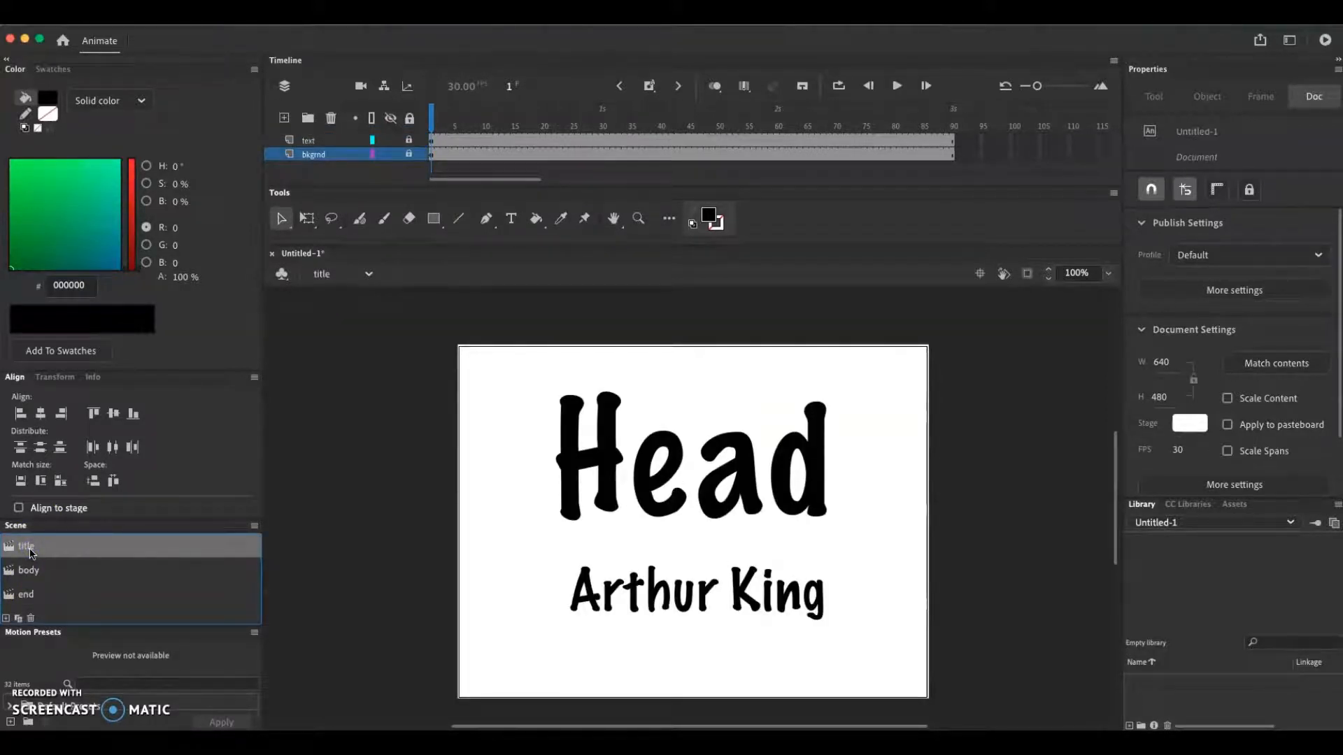
click(26, 595)
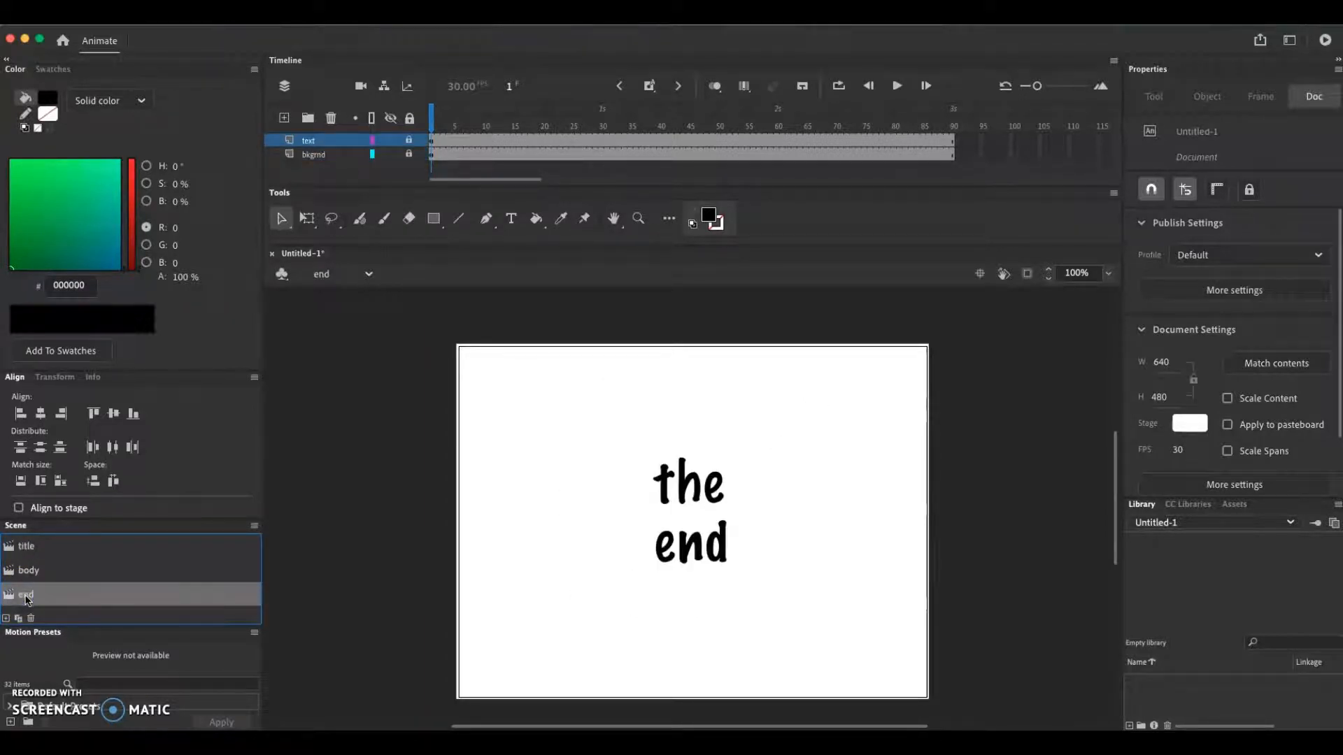
Open the body scene and rename its only layer bkgrnd
mouse_move(26, 595)
mouse_down()
mouse_move(41, 579)
mouse_move(30, 573)
mouse_up()
click(29, 573)
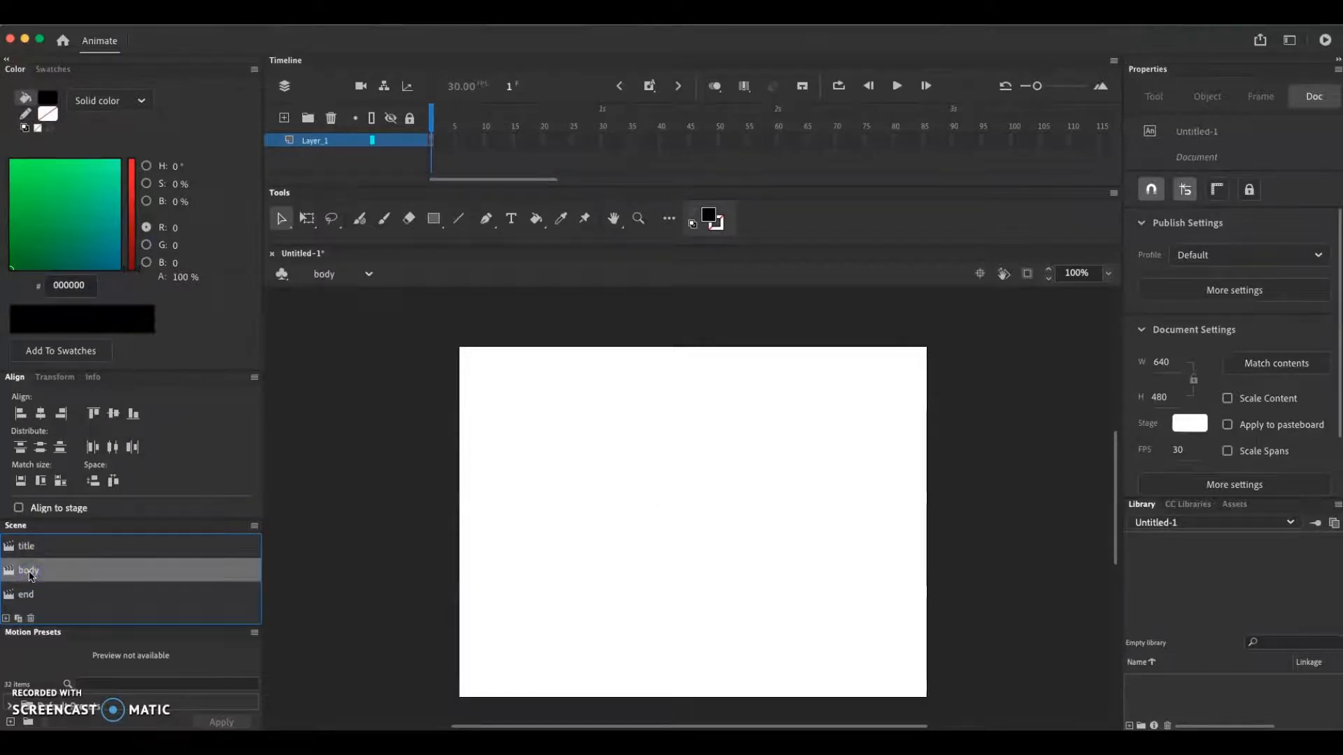
double_click(323, 142)
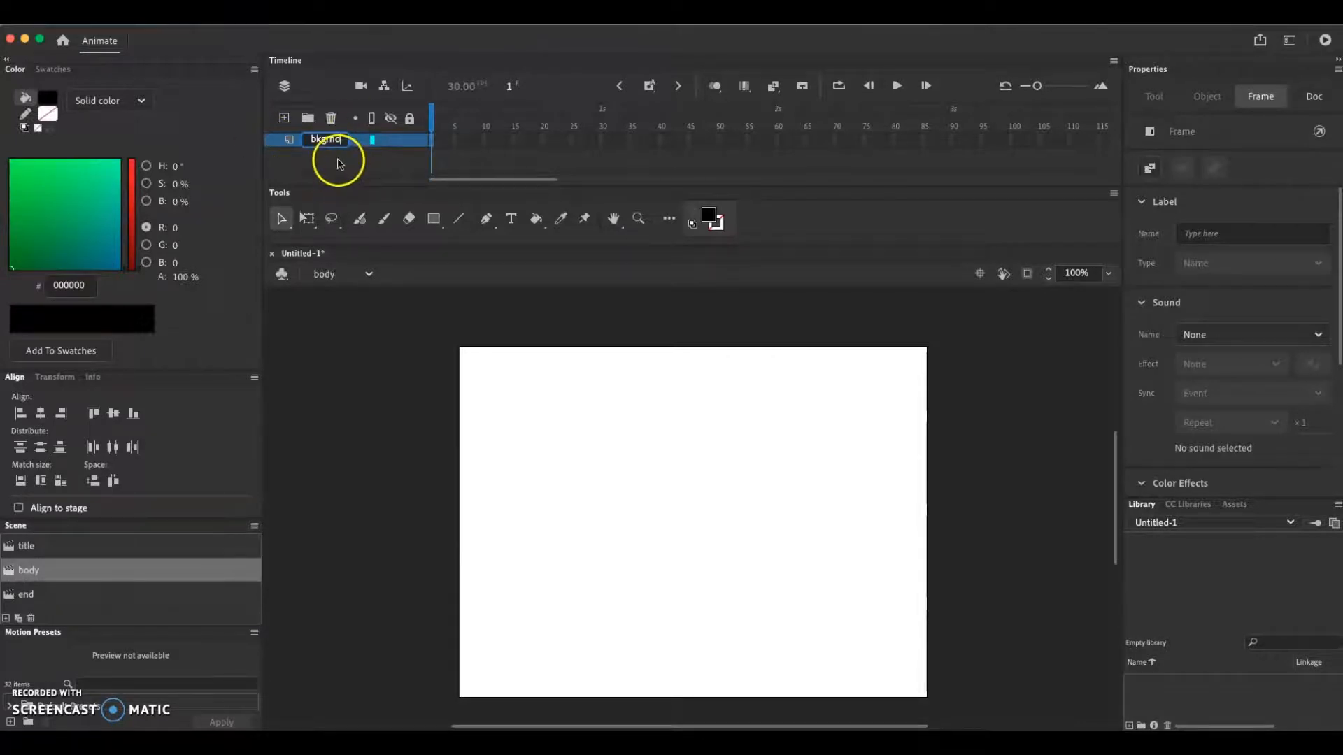
click(339, 162)
Draw a white rectangle covering the whole stage on frame 1 of the body scene's bkgrnd layer
click(433, 142)
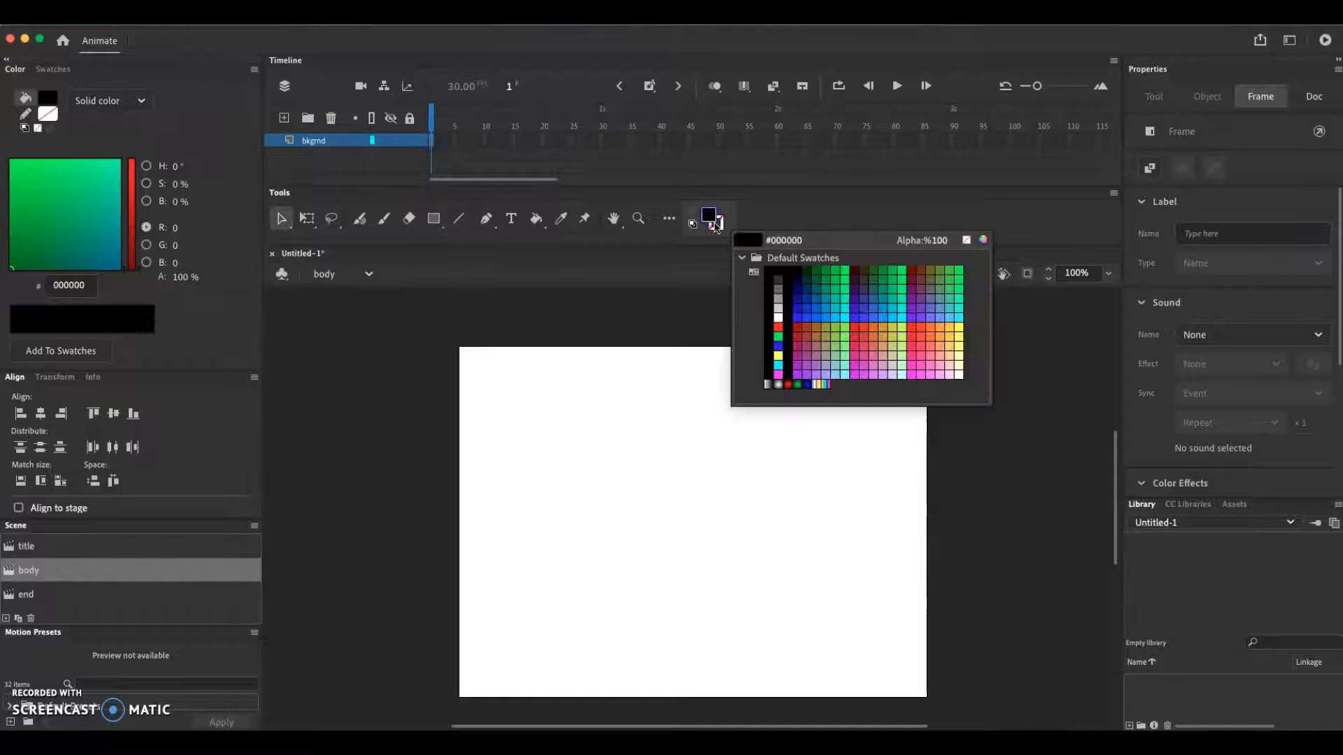
click(778, 317)
click(434, 219)
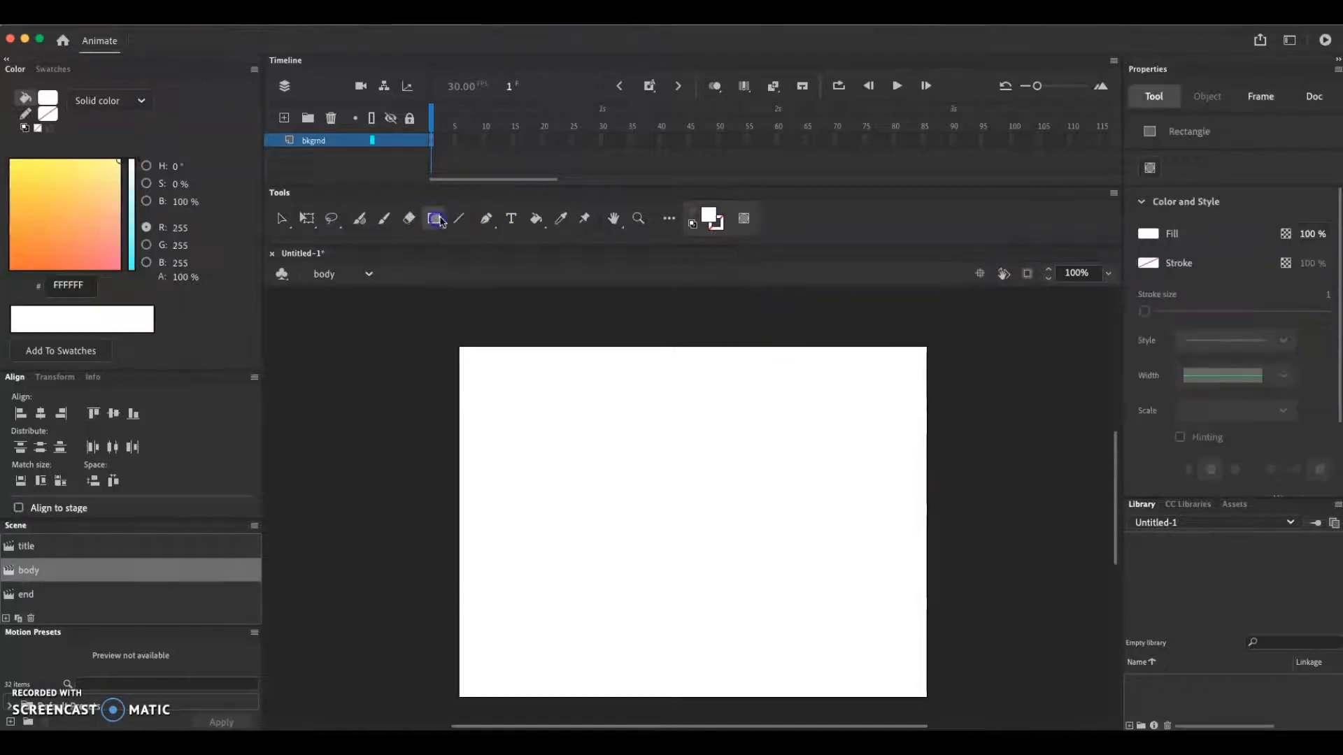
drag(457, 344, 929, 699)
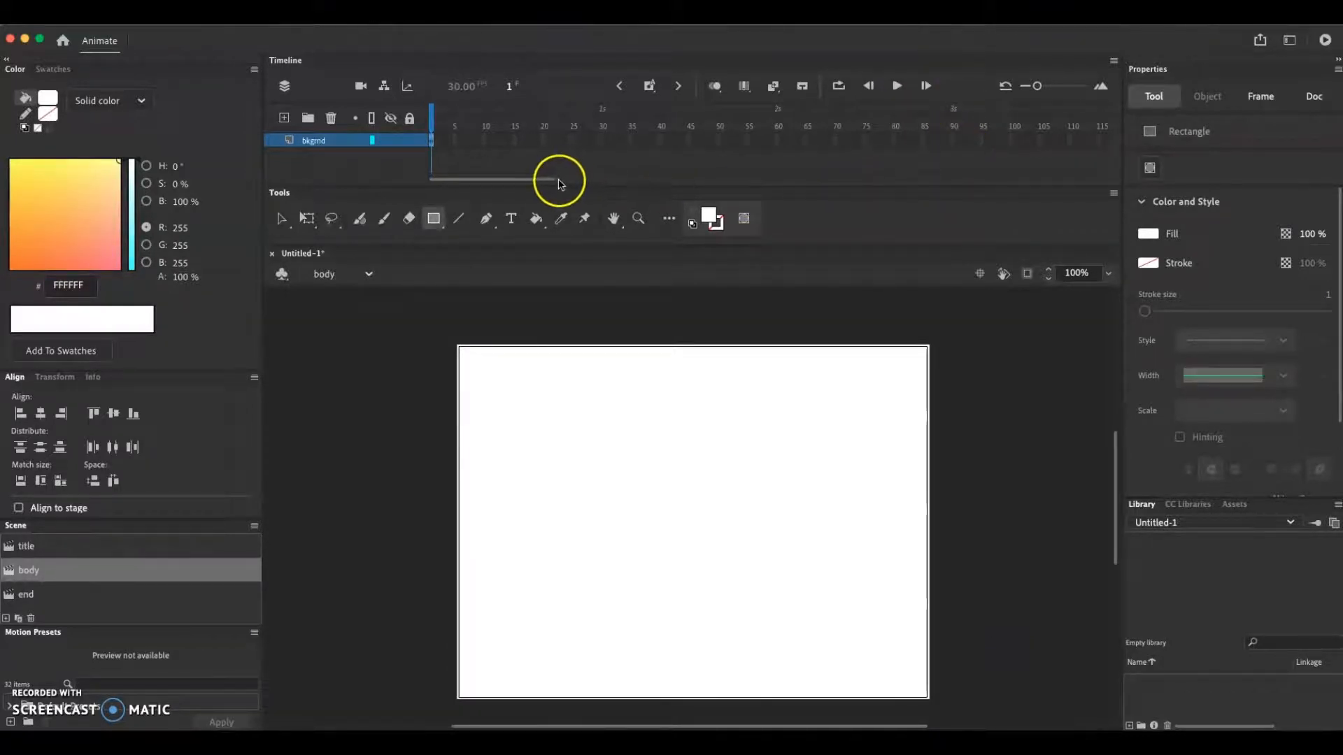
Extend the body scene's bkgrnd layer to frame 30 and lock it
click(564, 181)
drag(596, 184, 452, 171)
click(600, 141)
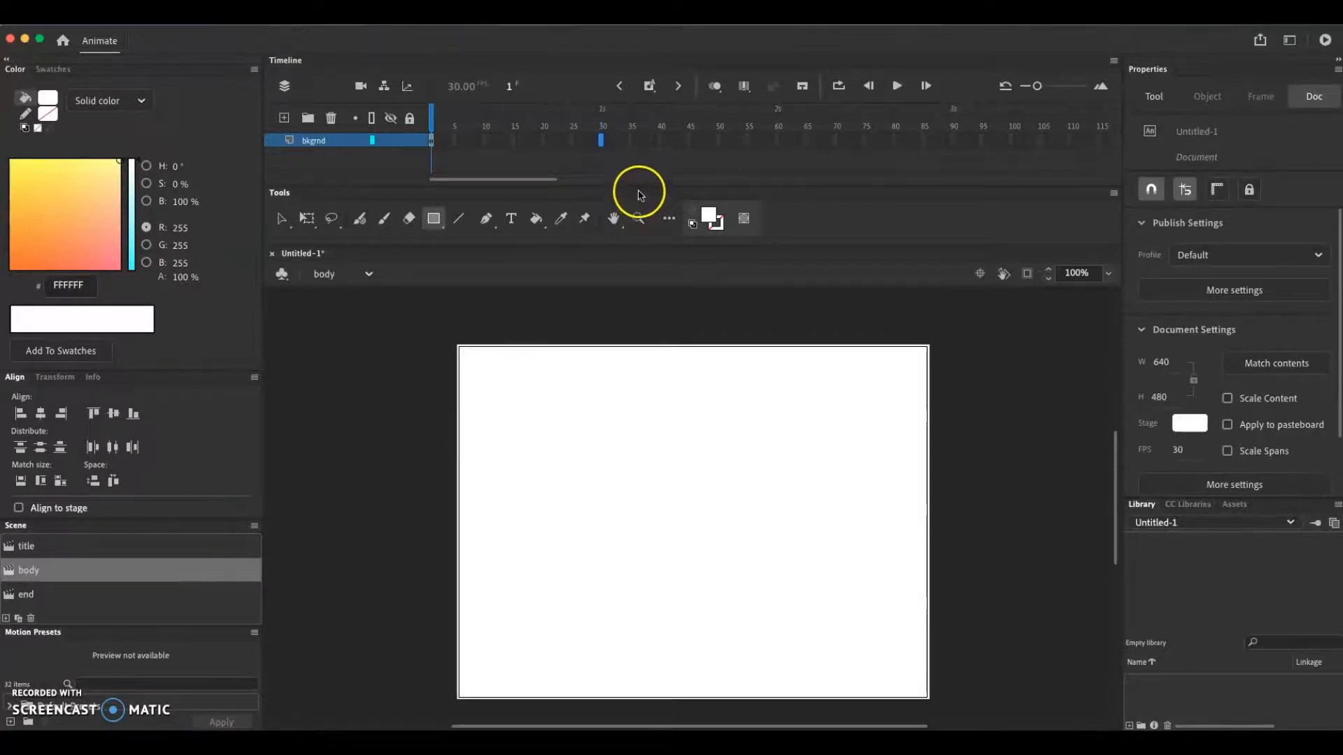
key(F5)
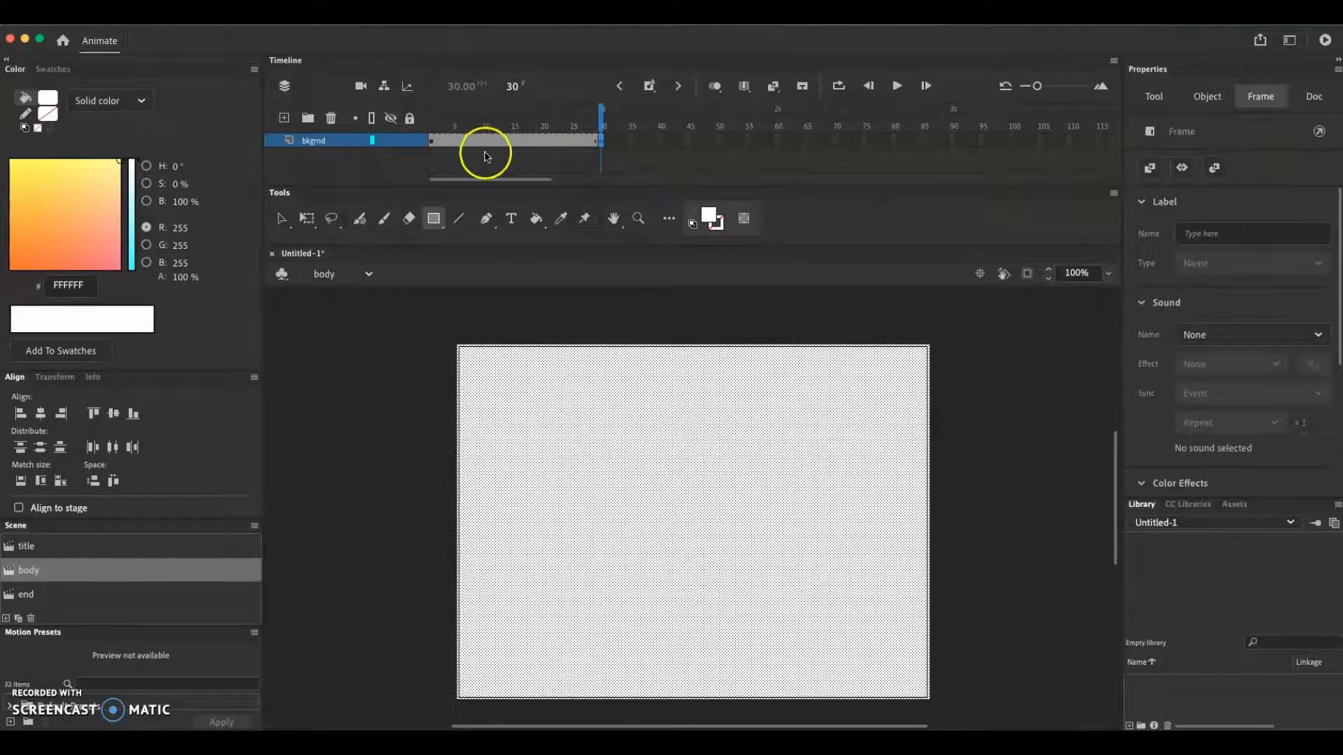
click(408, 140)
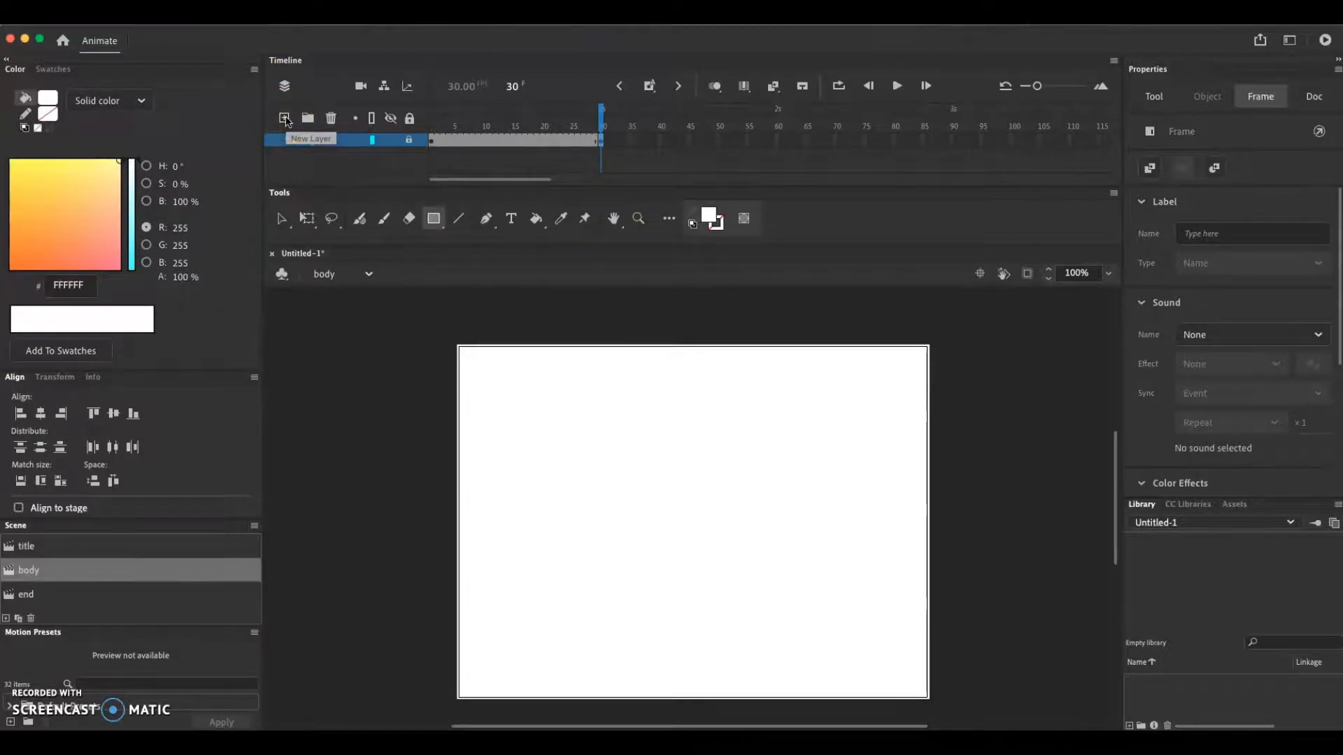
Add a new layer above bkgrnd in the body scene and name it photo
click(284, 118)
click(315, 143)
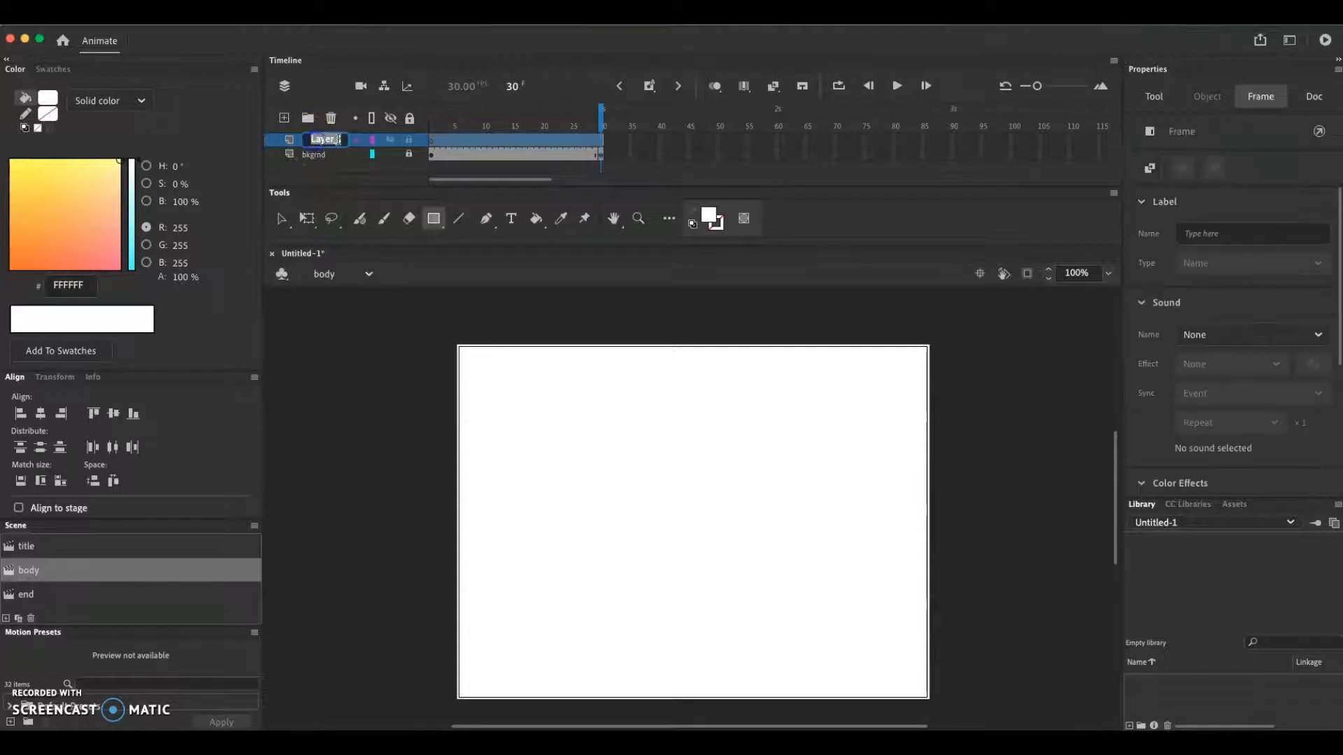
double_click(346, 142)
click(321, 172)
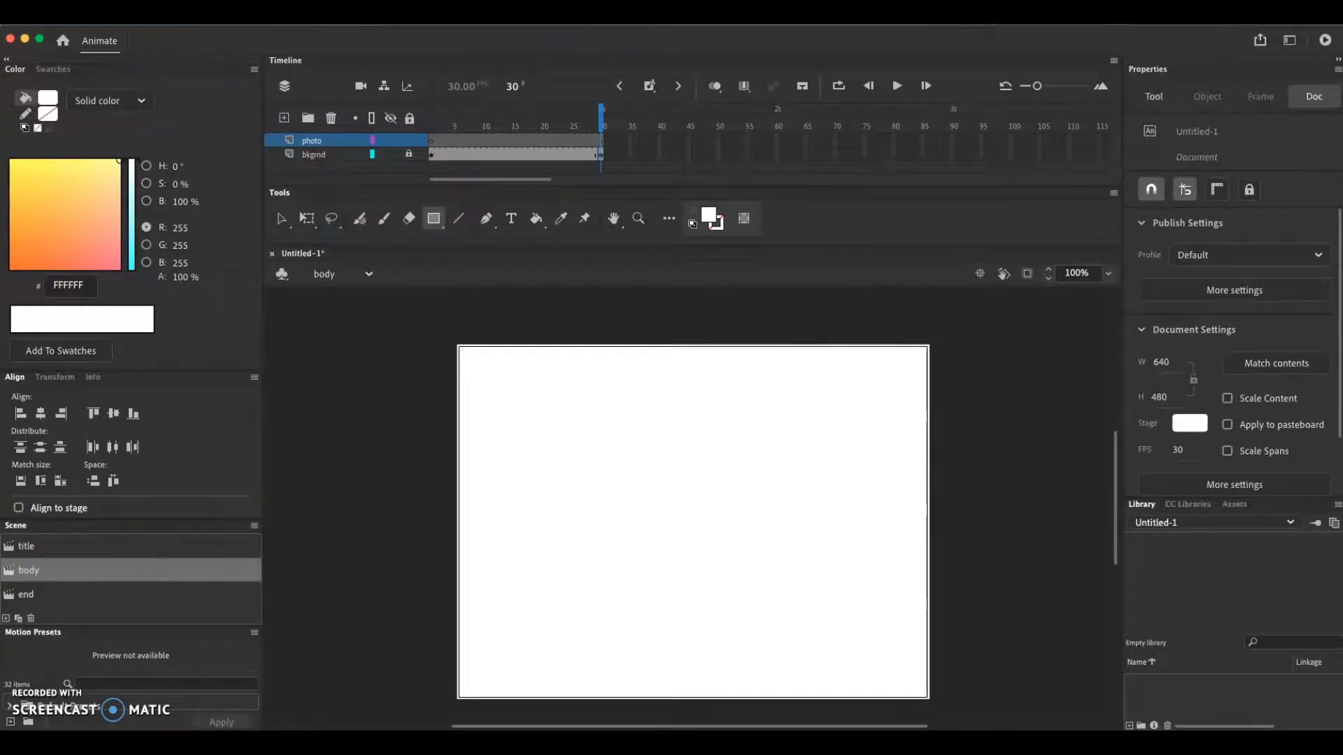
click(98, 13)
mouse_move(128, 207)
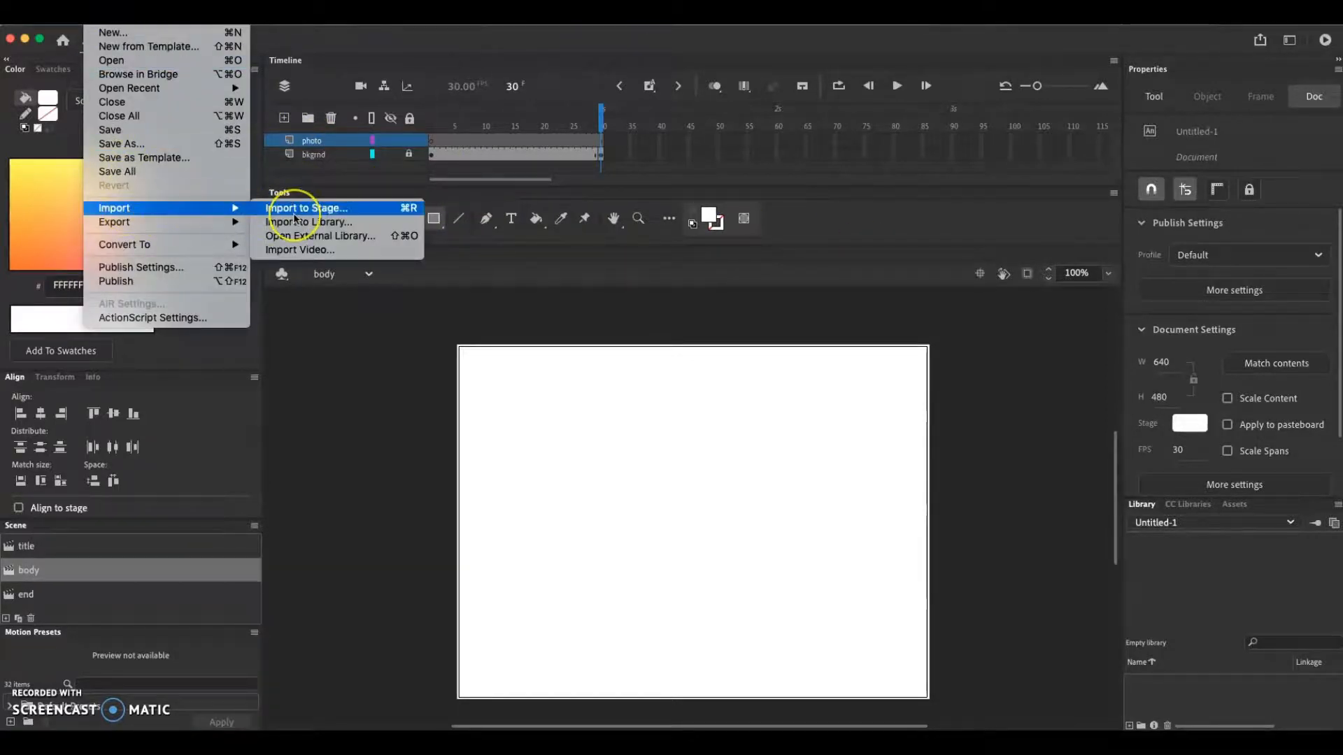
click(360, 344)
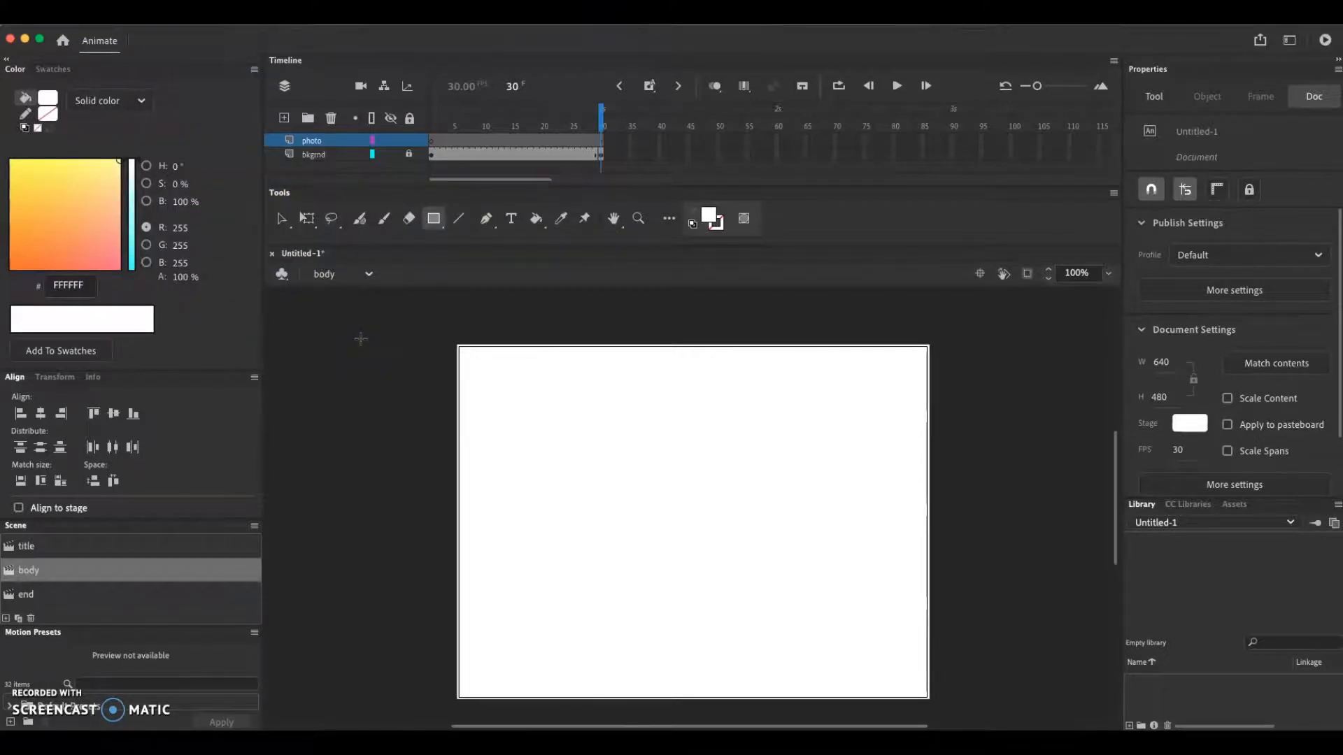
Place the image me photo.jpg near the center of the stage on frame 1 of the photo layer
click(432, 142)
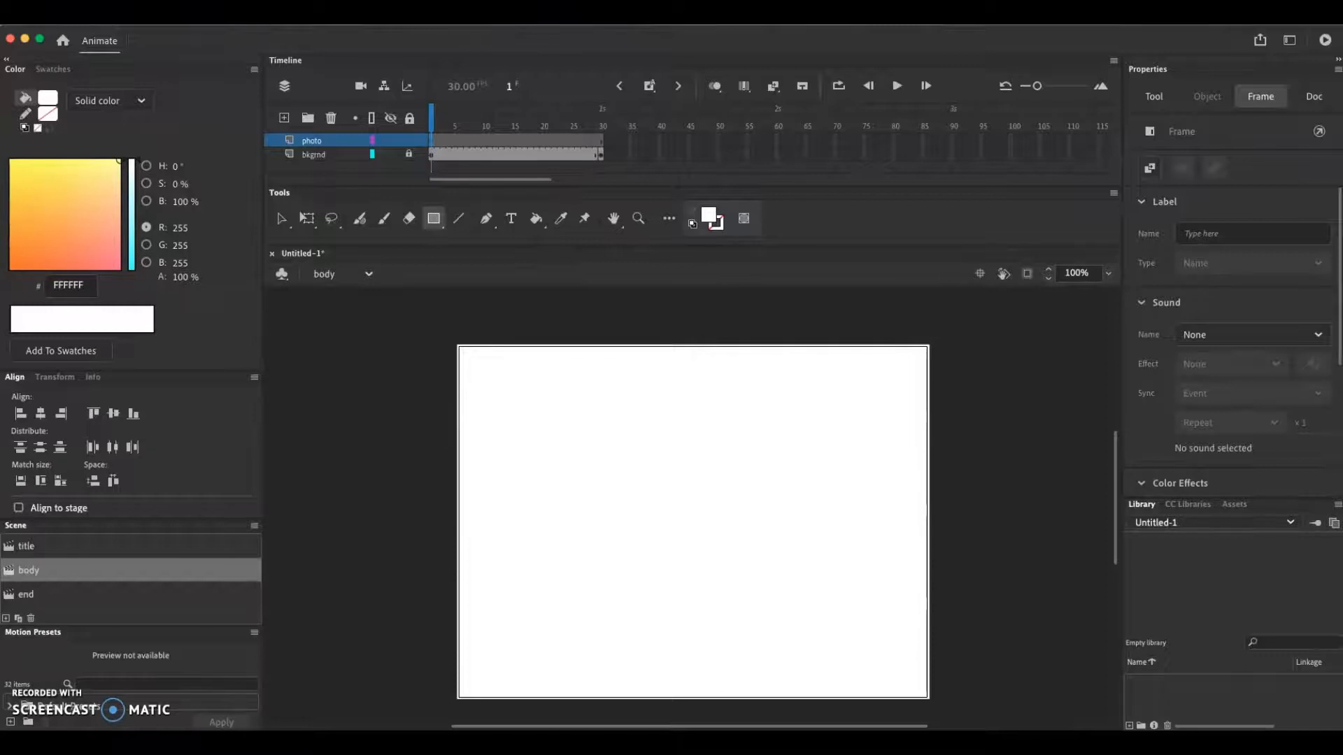
drag(1342, 391, 670, 464)
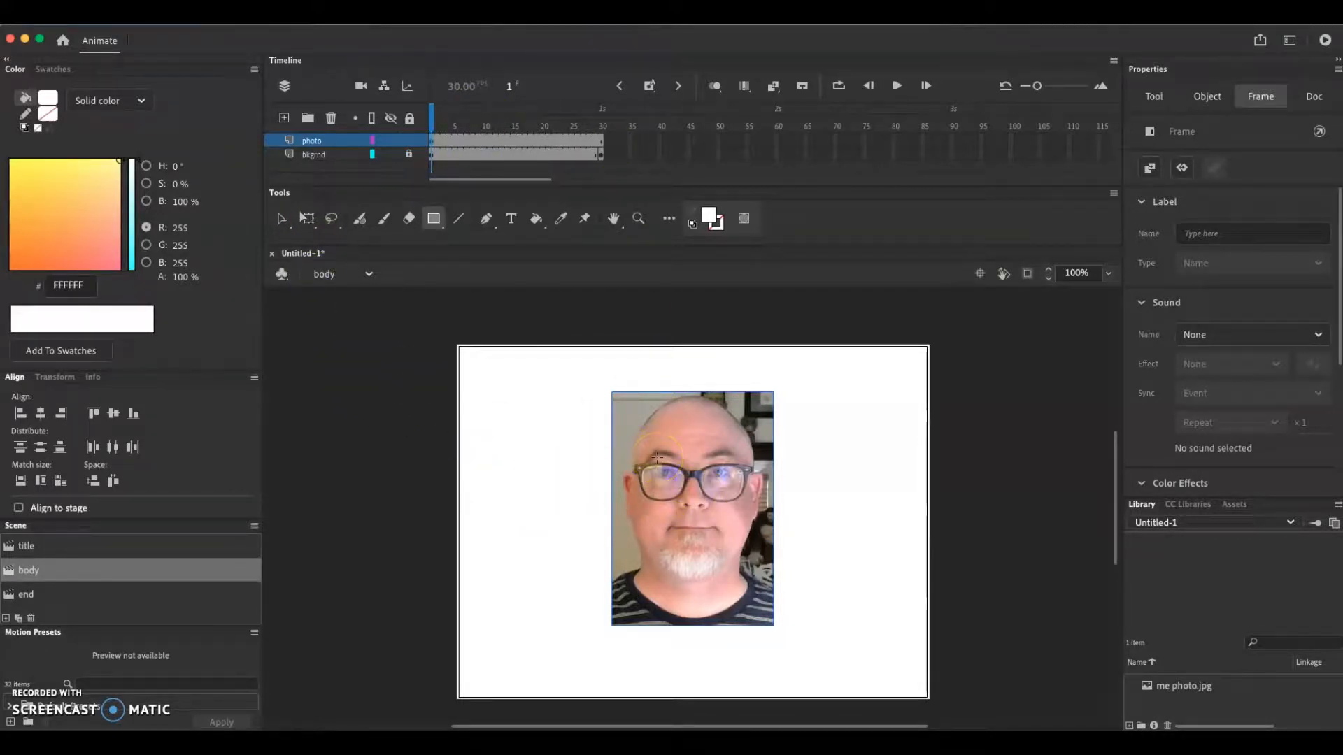
Enlarge the photo to about 279 by 386 at about X 181, Y 53, and lock the photo layer
click(306, 218)
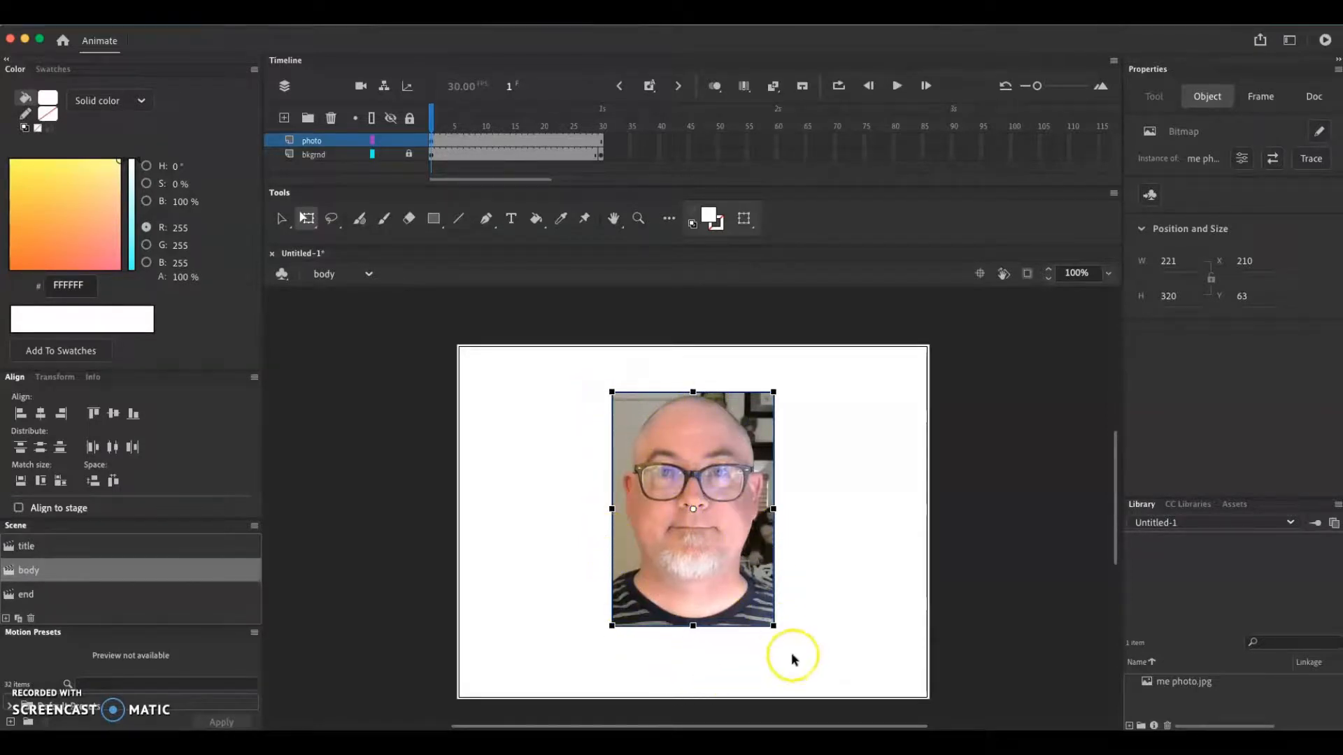
drag(775, 626, 796, 650)
drag(738, 604, 735, 620)
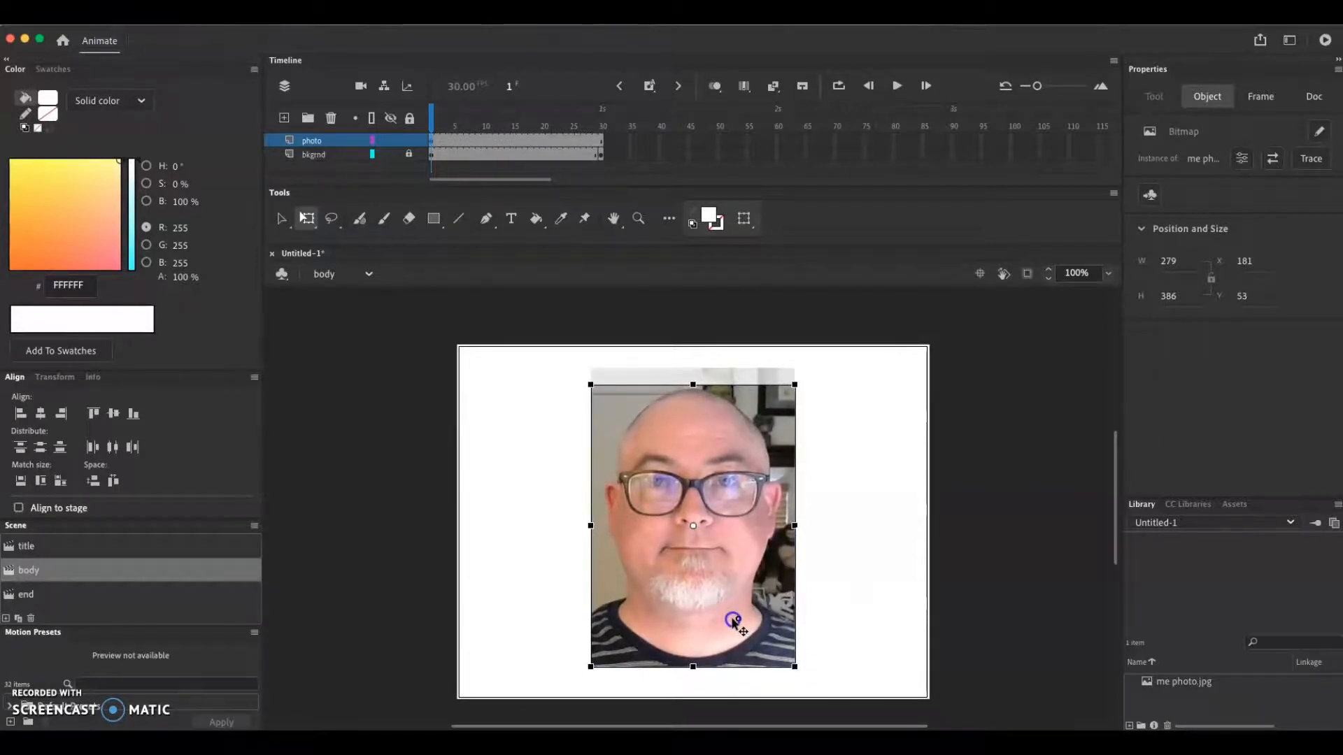
click(825, 609)
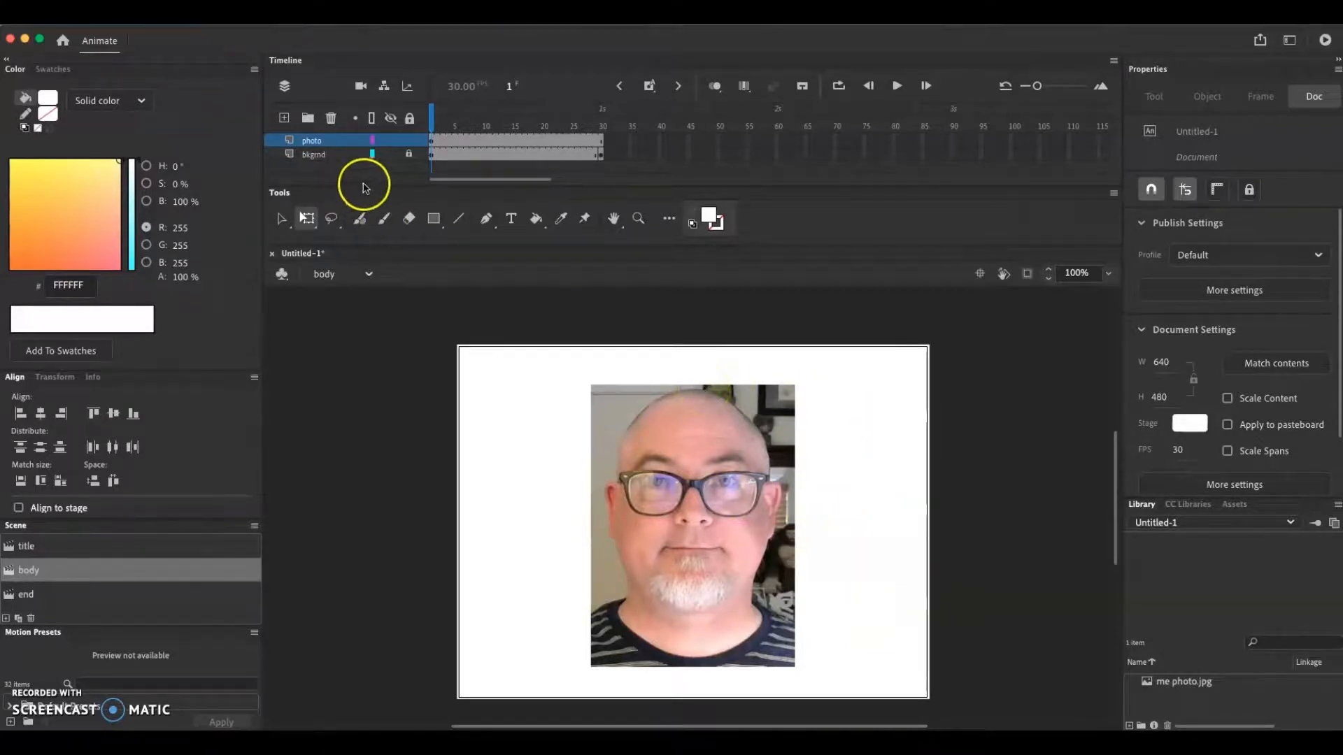
click(410, 142)
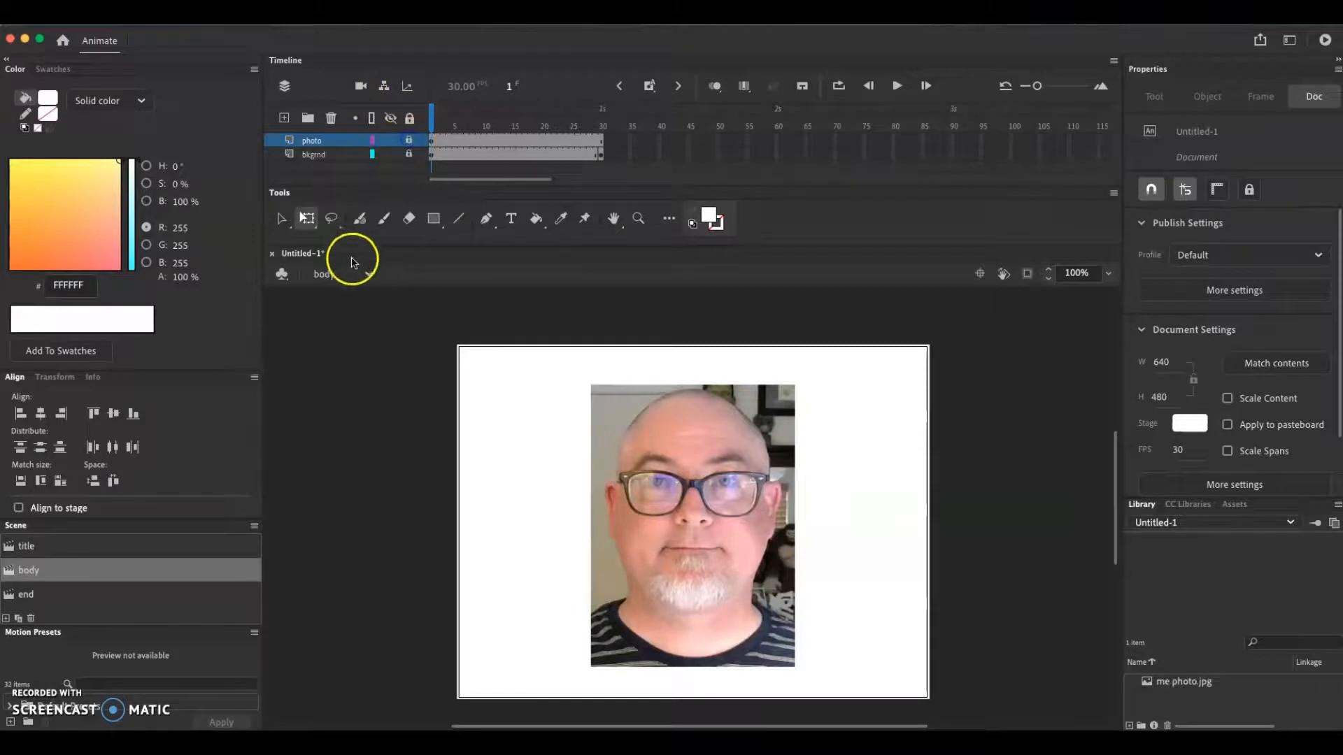
Add a new layer above photo and insert a blank keyframe in it at frame 12
click(285, 119)
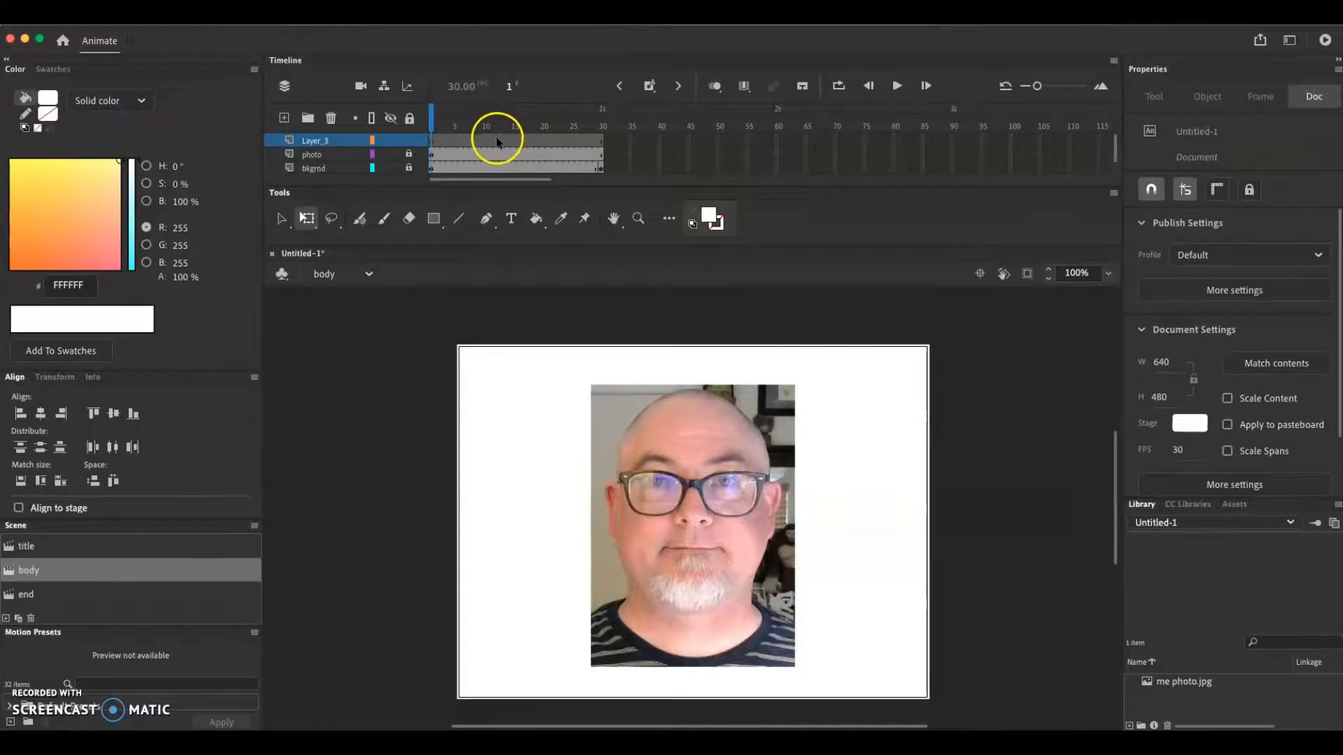
click(496, 138)
right_click(496, 140)
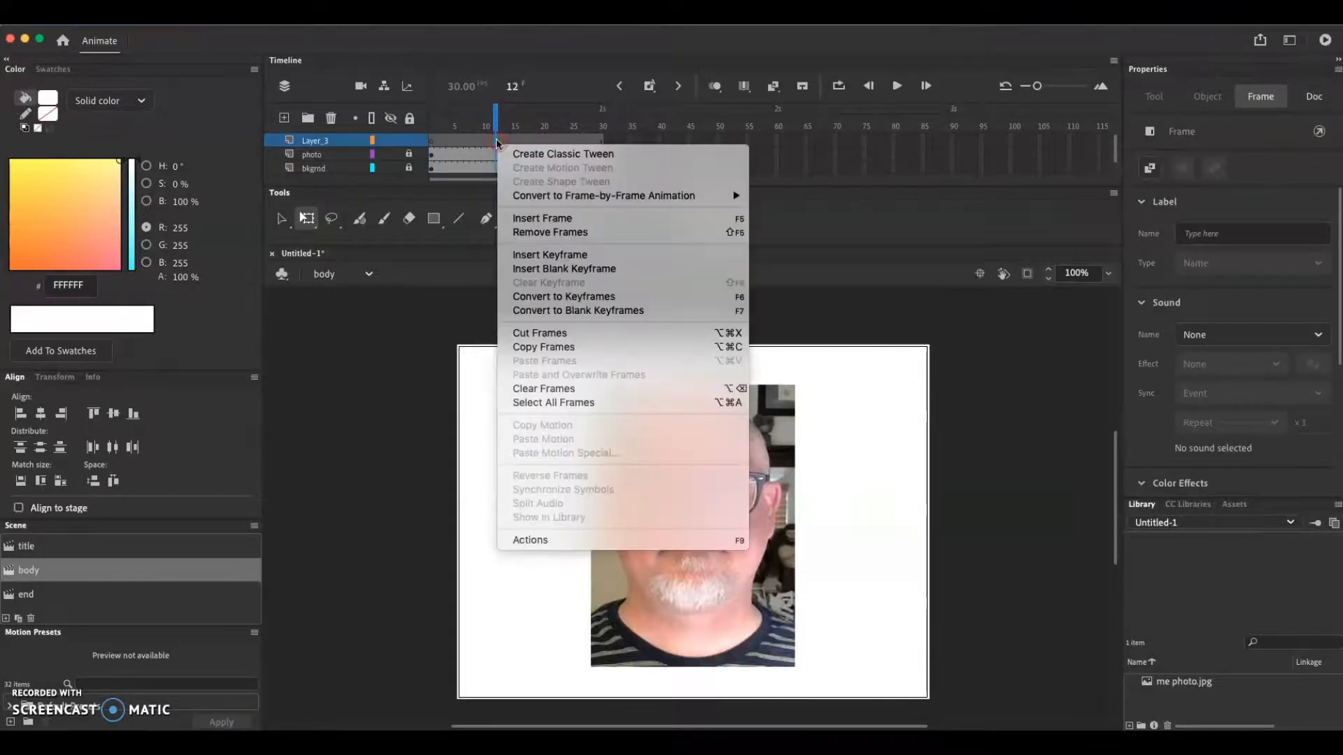
click(559, 272)
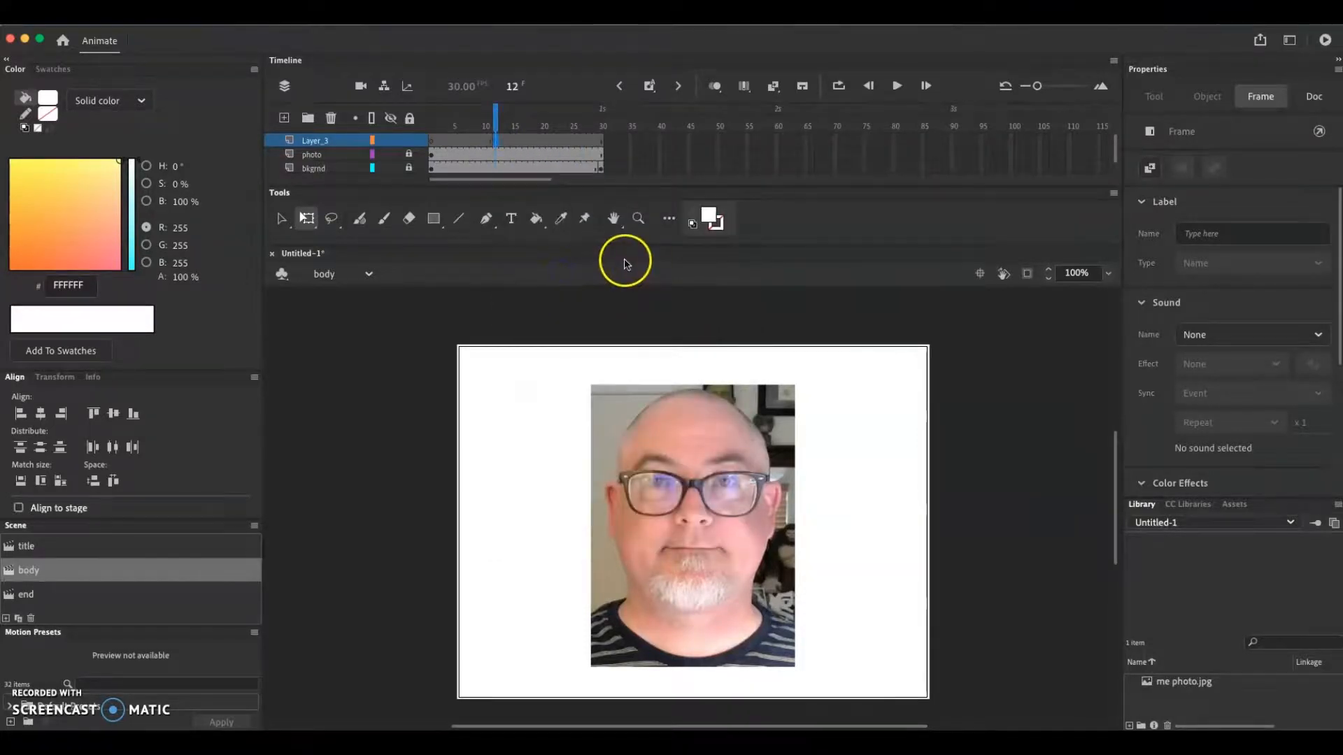
click(517, 141)
click(430, 142)
drag(486, 124, 492, 128)
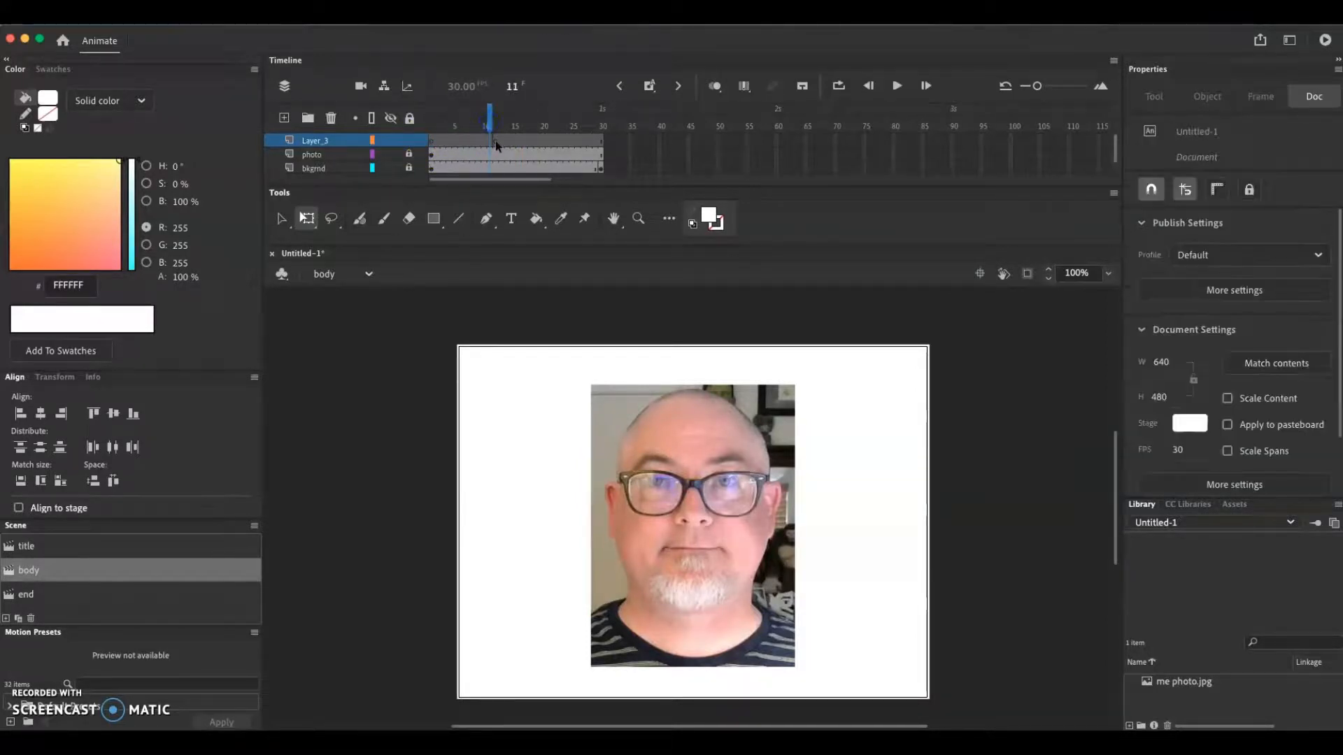
Remove the frames after frame 12 from the new layer above photo
click(496, 142)
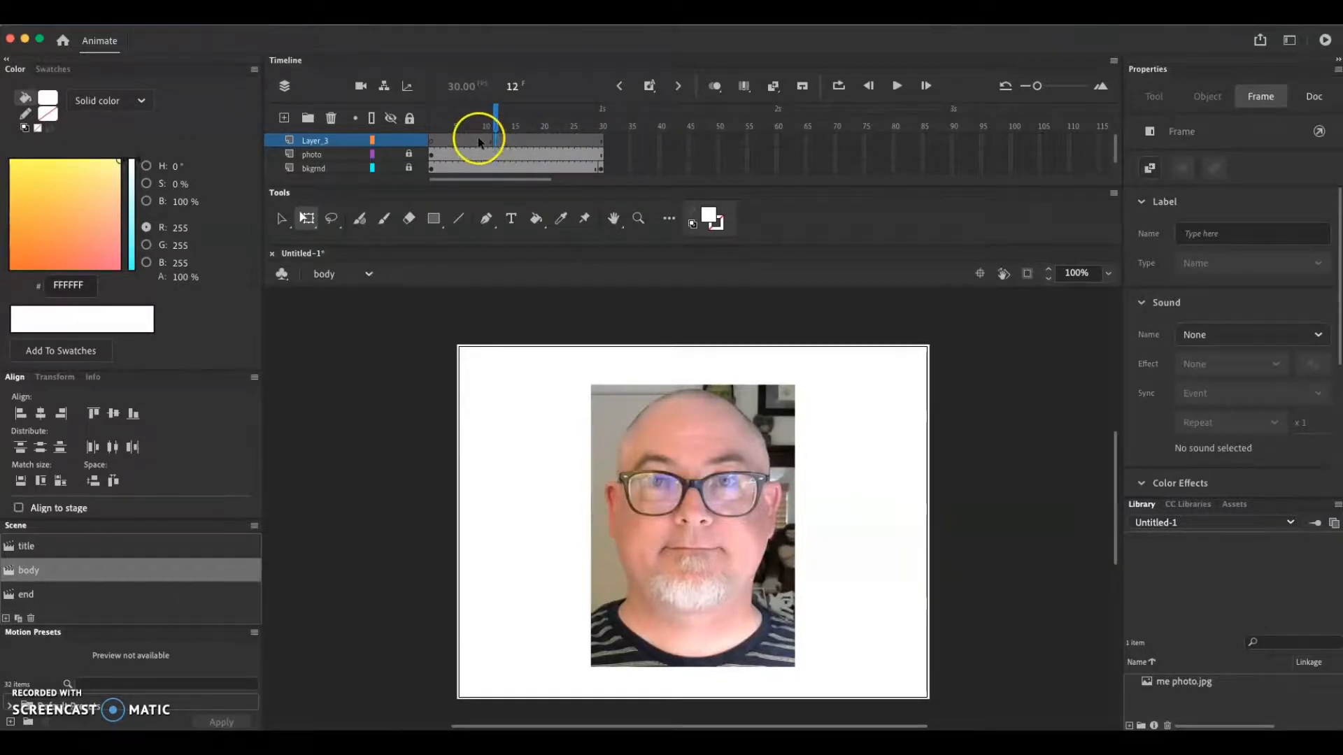
key(F5)
key(F5)
key(F5)
key(F5)
key(F5)
key(shift+F5)
key(shift+F5)
key(shift+F5)
key(shift+F5)
key(shift+F5)
key(shift+F5)
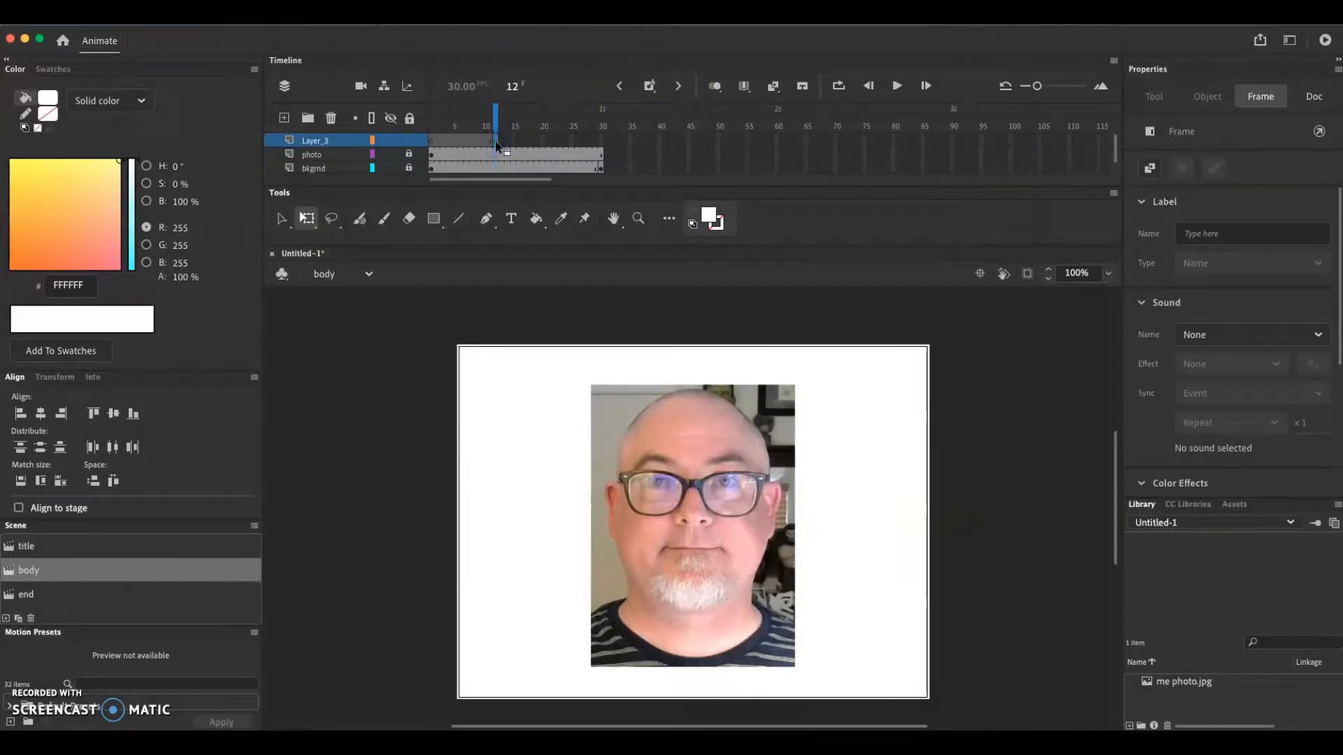
Set the fill color to red (#FF0000) and choose the Classic Brush
click(715, 222)
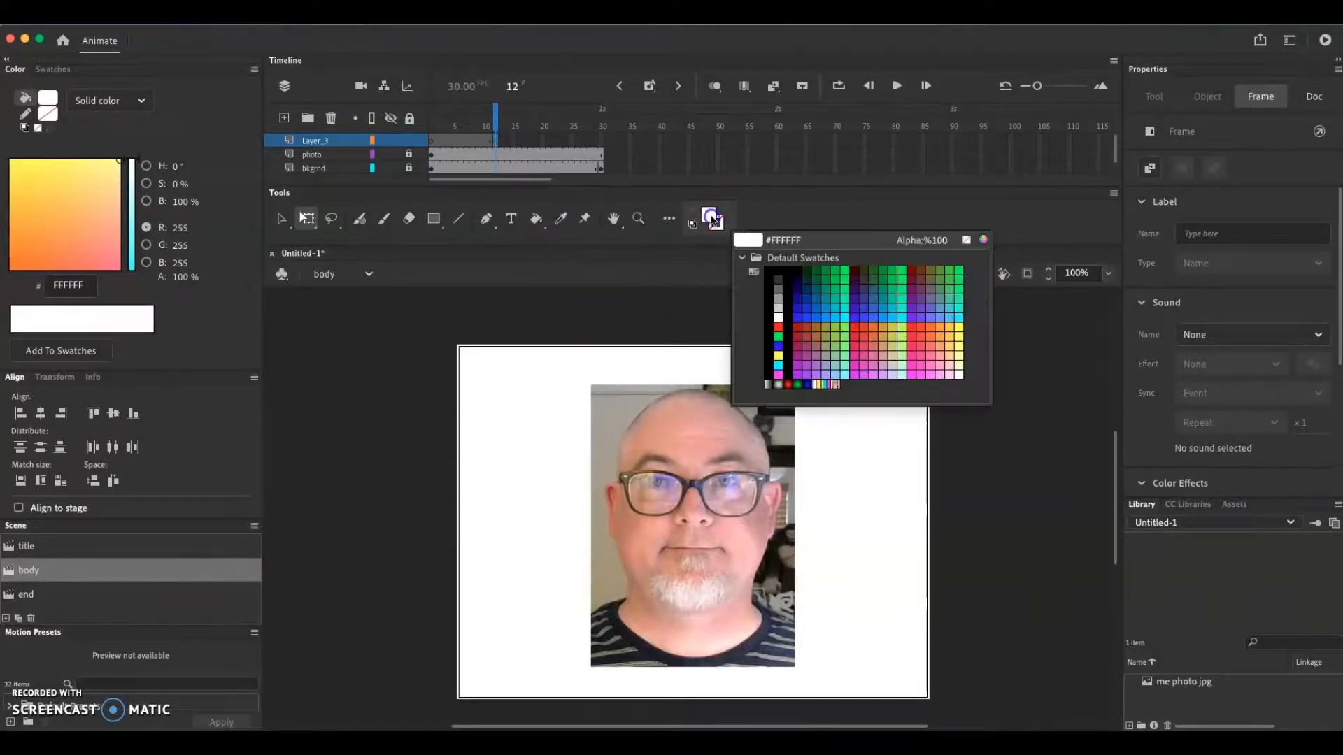
click(781, 327)
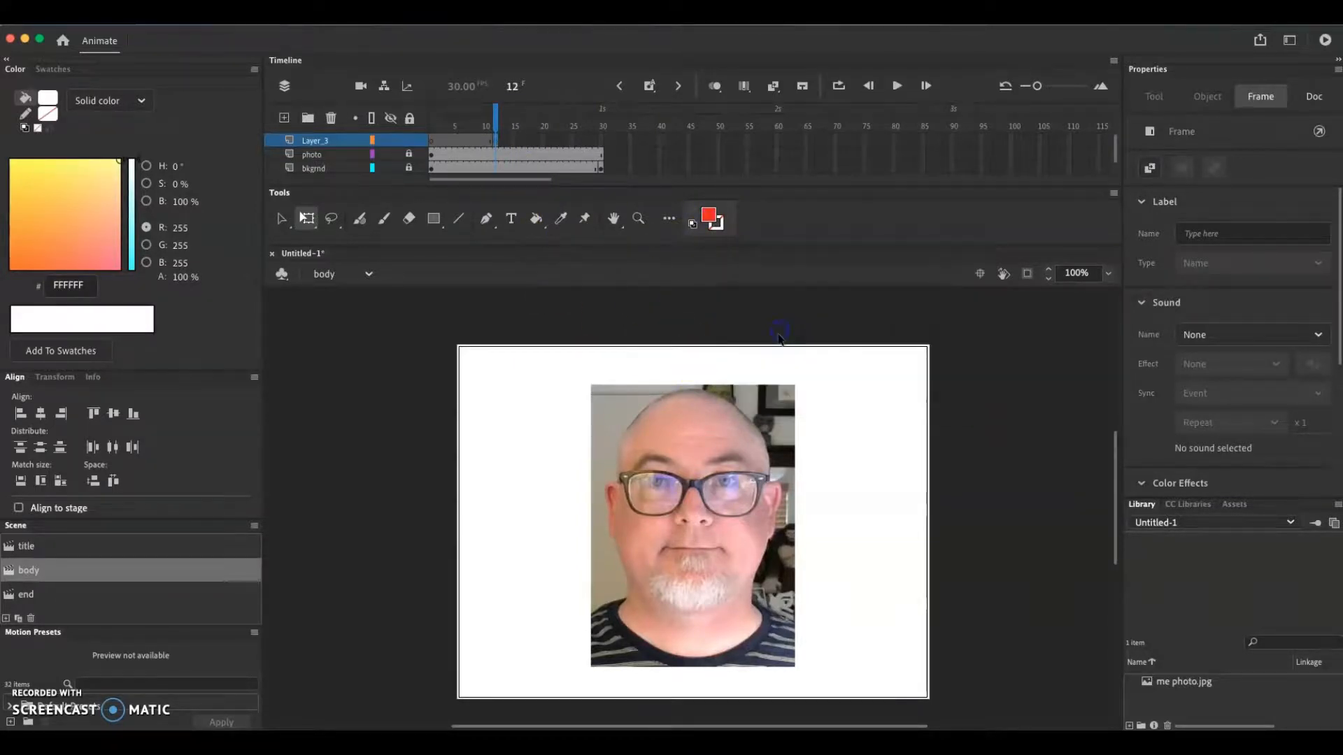
click(386, 221)
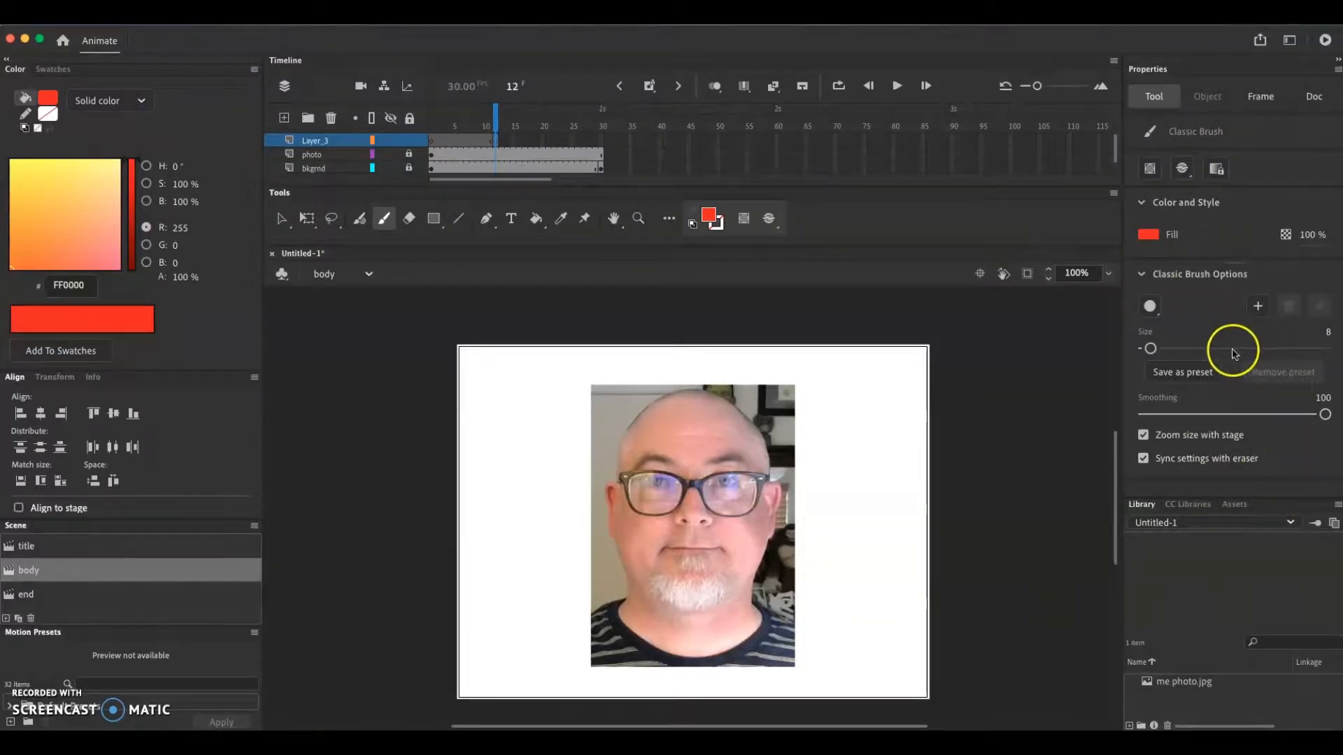
click(1149, 235)
click(1148, 240)
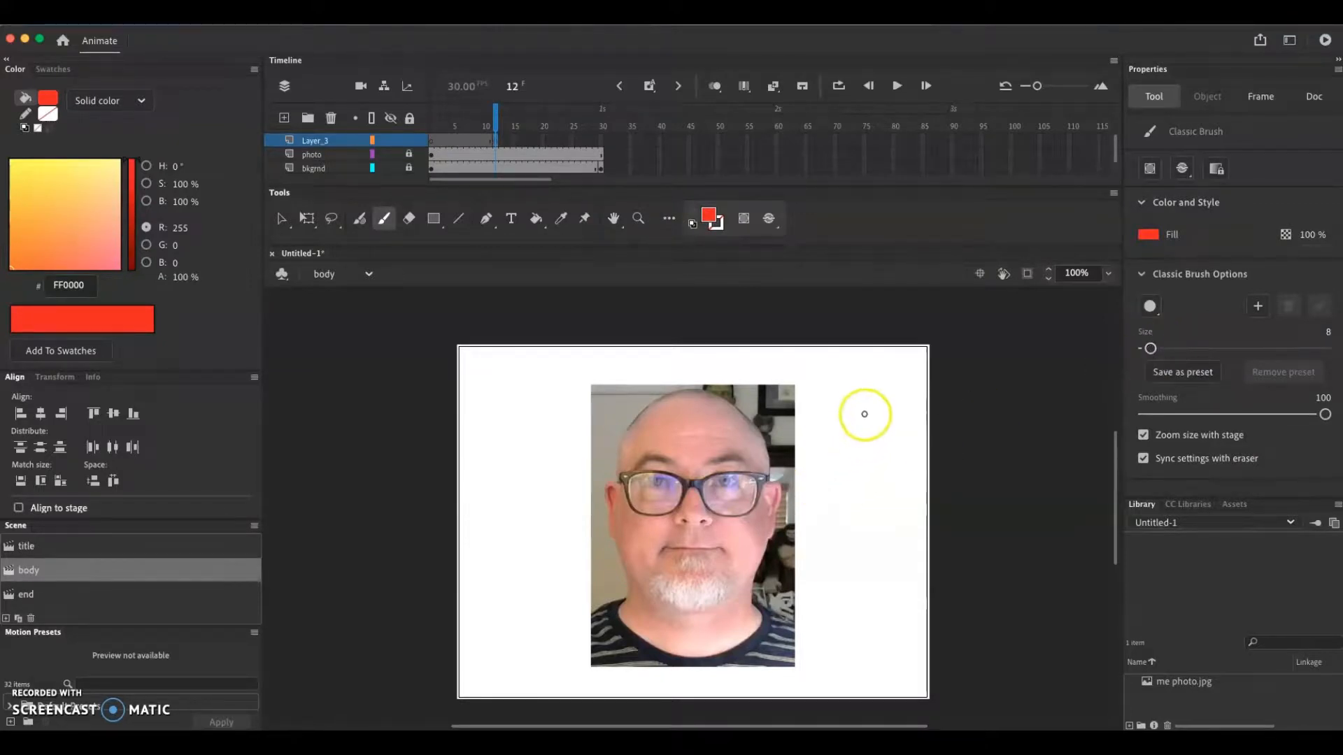
Try brush strokes at sizes 8 and 87 beside the photo, and undo both strokes
drag(863, 409, 865, 475)
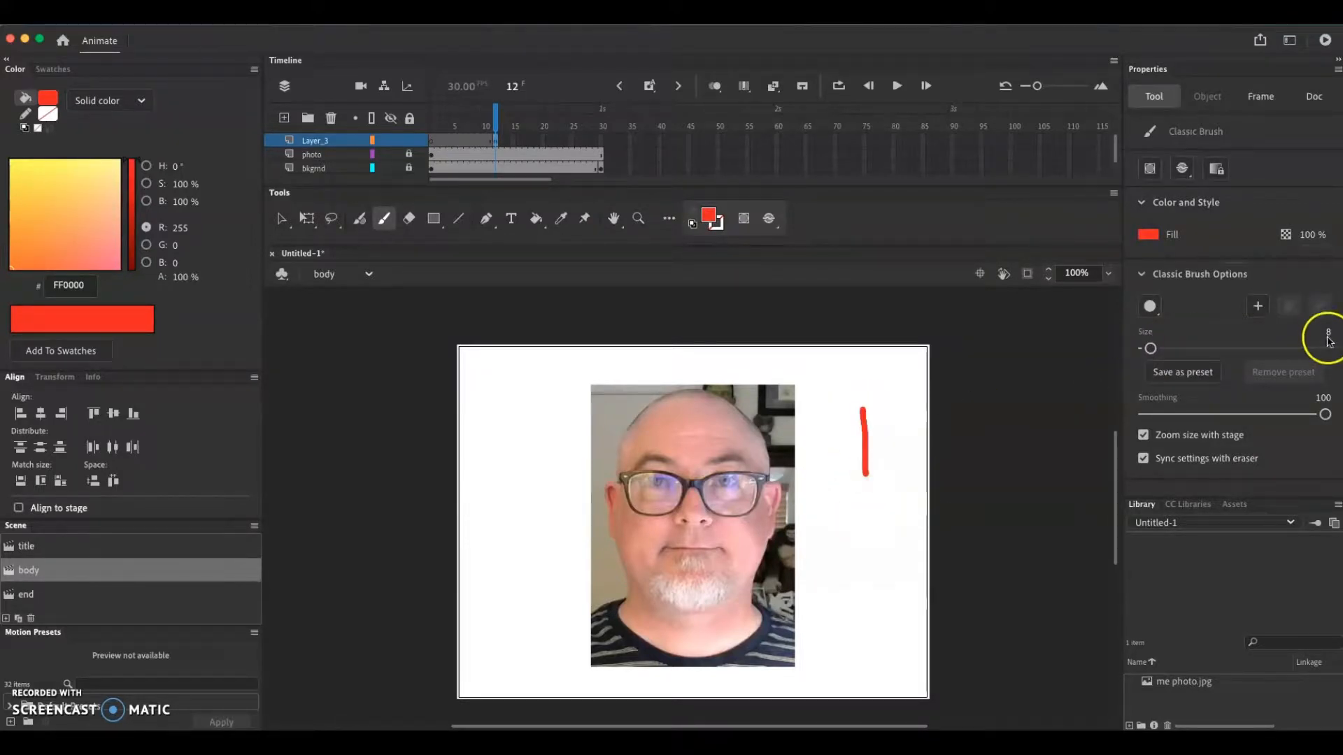
drag(1150, 348, 1222, 348)
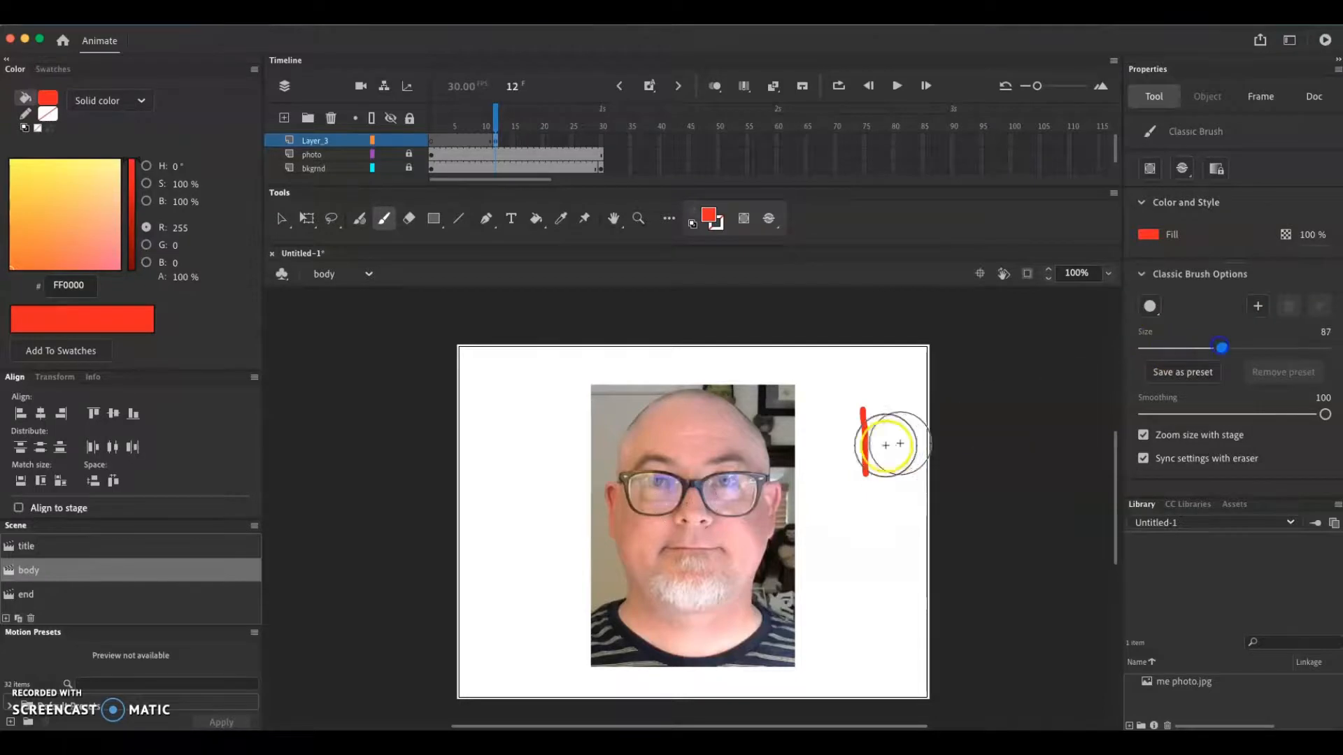
drag(929, 405, 925, 514)
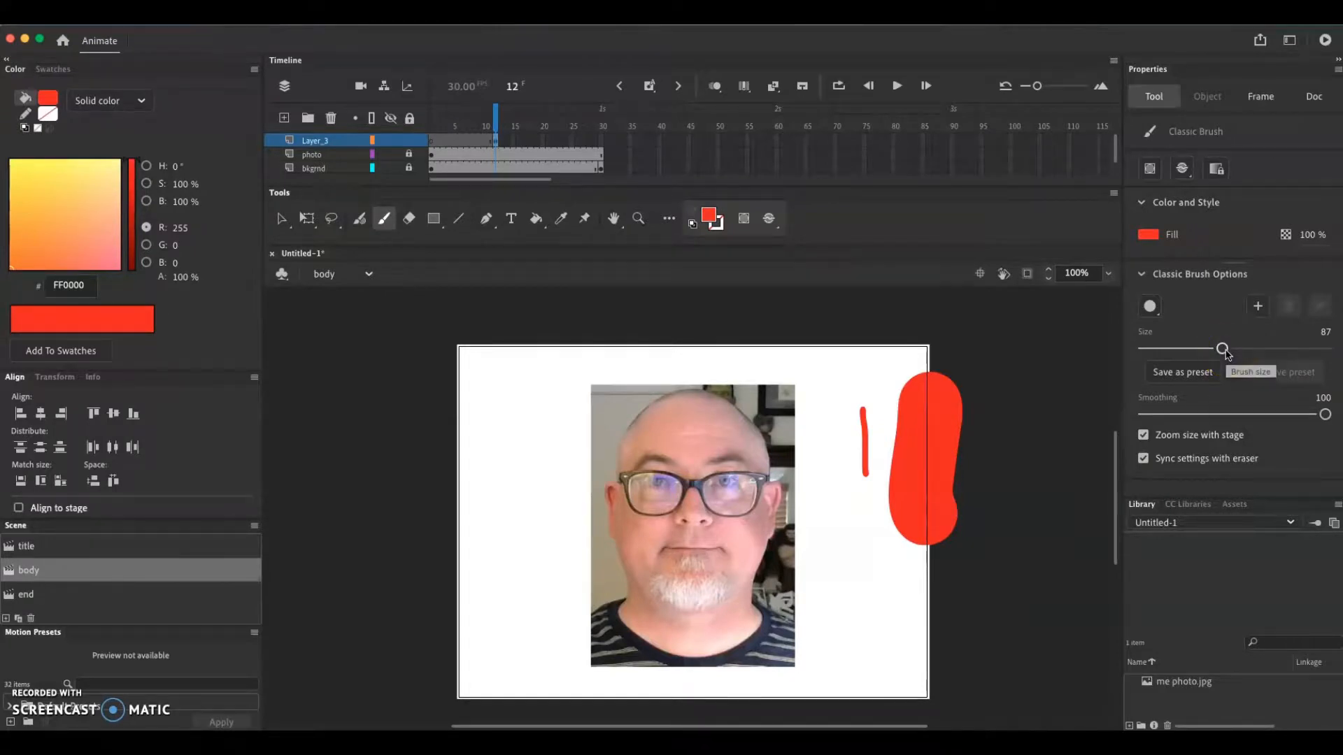
key(super+z)
key(super+z)
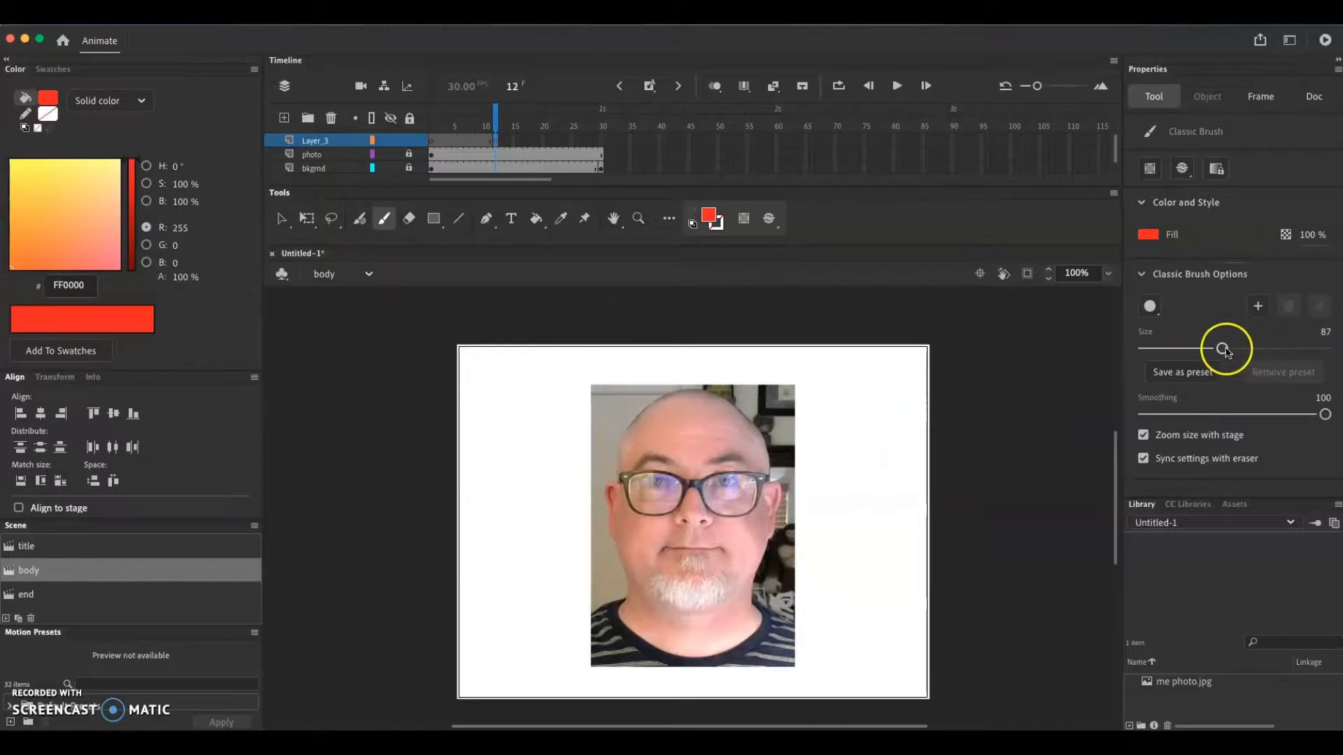
Set the brush size to 5 and paint short red lines radiating outward from both ears at frame 12
drag(1223, 348, 1150, 357)
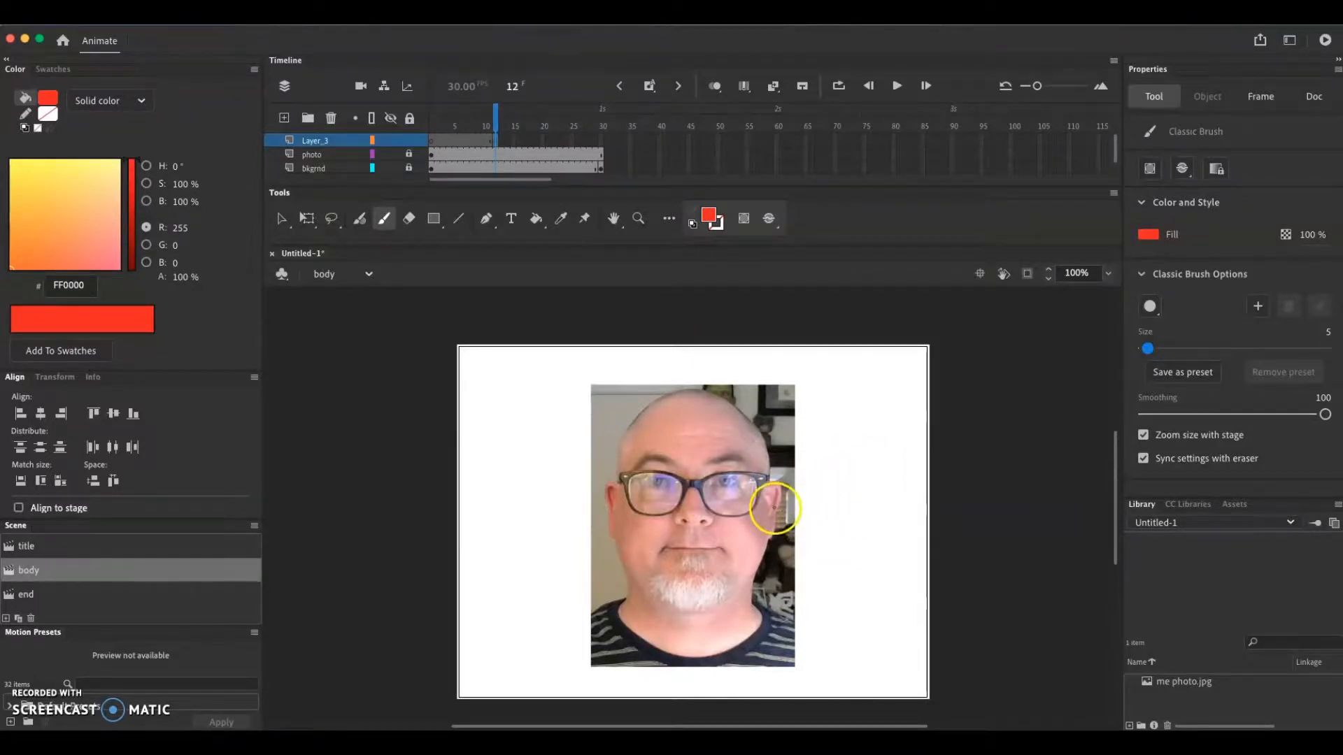
drag(775, 508, 802, 498)
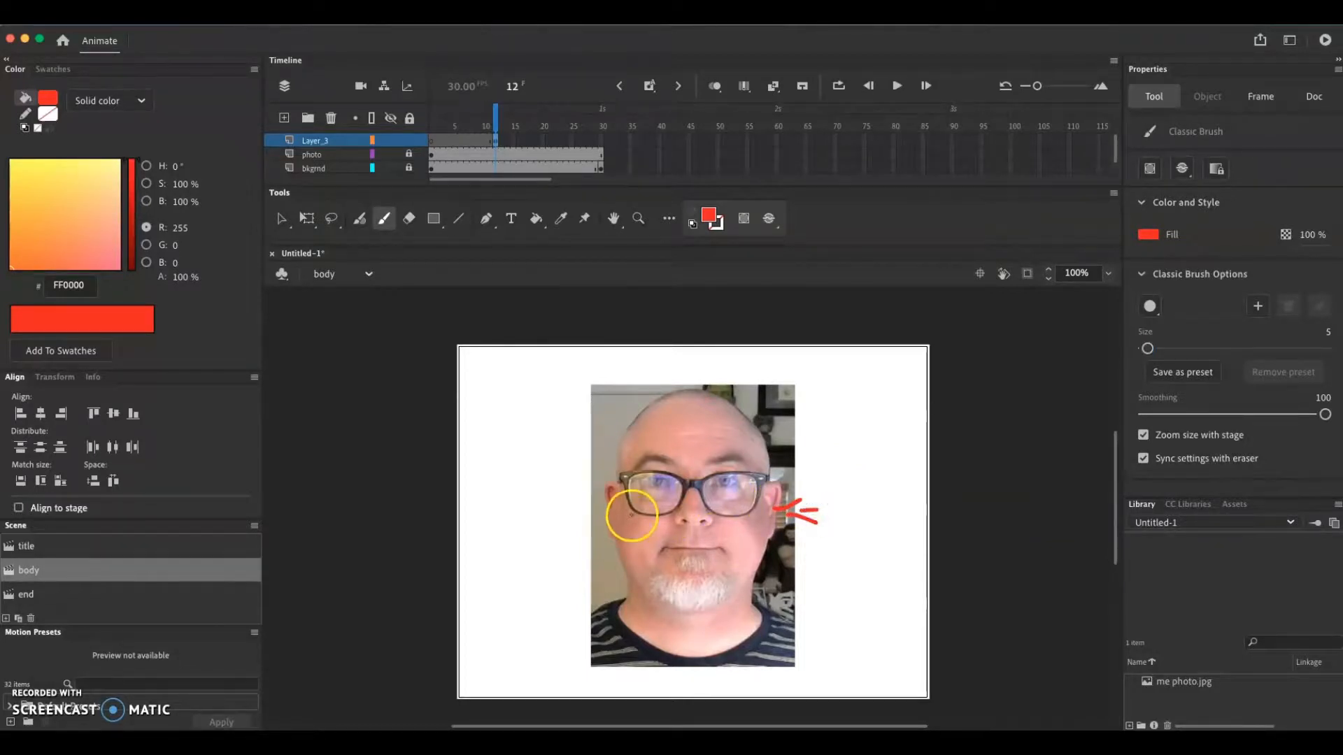
mouse_move(608, 500)
mouse_down()
mouse_move(565, 494)
mouse_move(561, 521)
mouse_move(581, 530)
mouse_up()
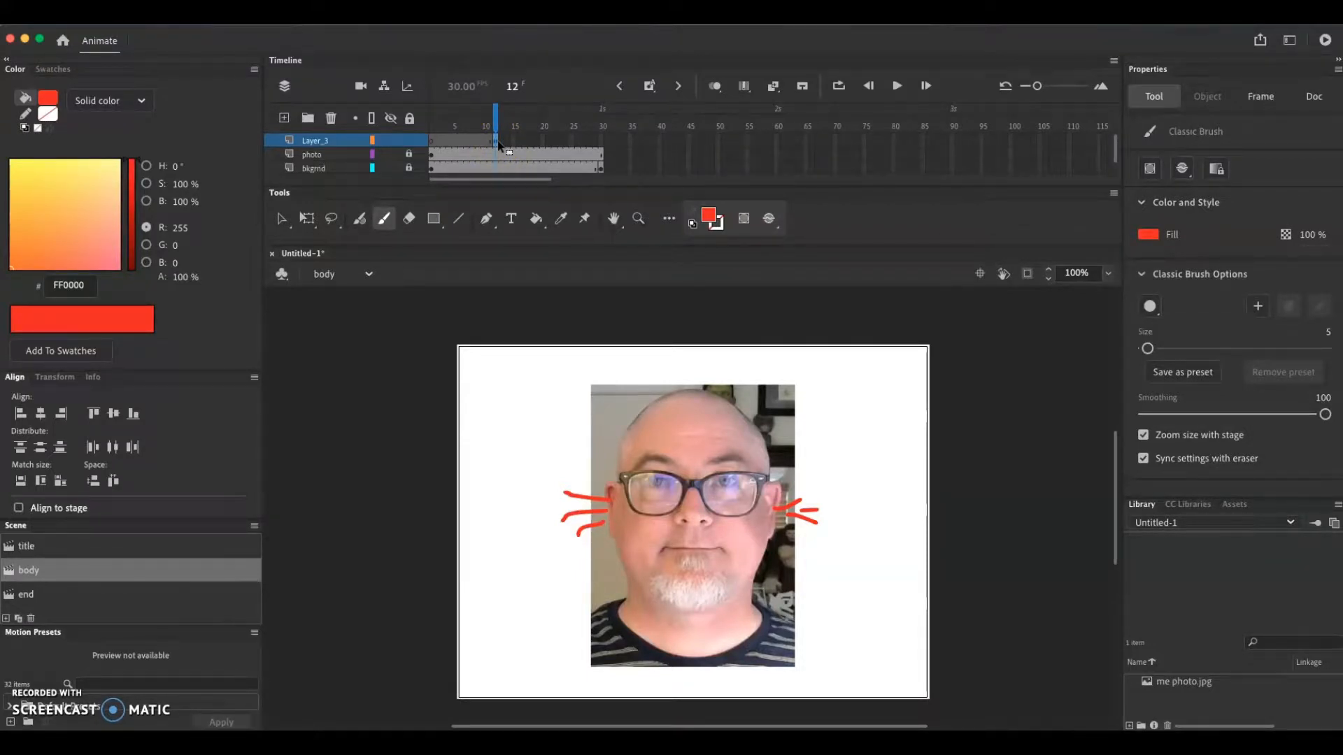
Insert a keyframe at frame 13 of Layer_3 and paint short red strokes farther out from both ears
click(501, 143)
right_click(501, 143)
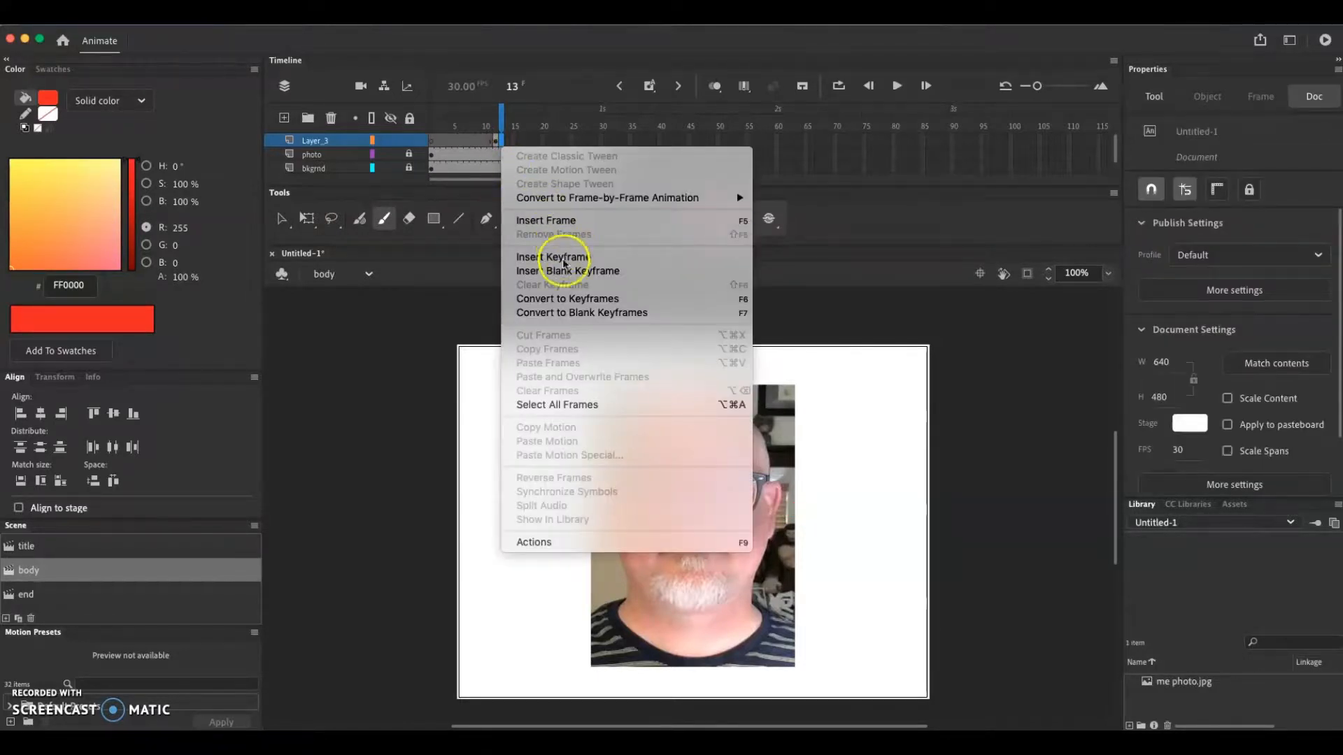
click(578, 263)
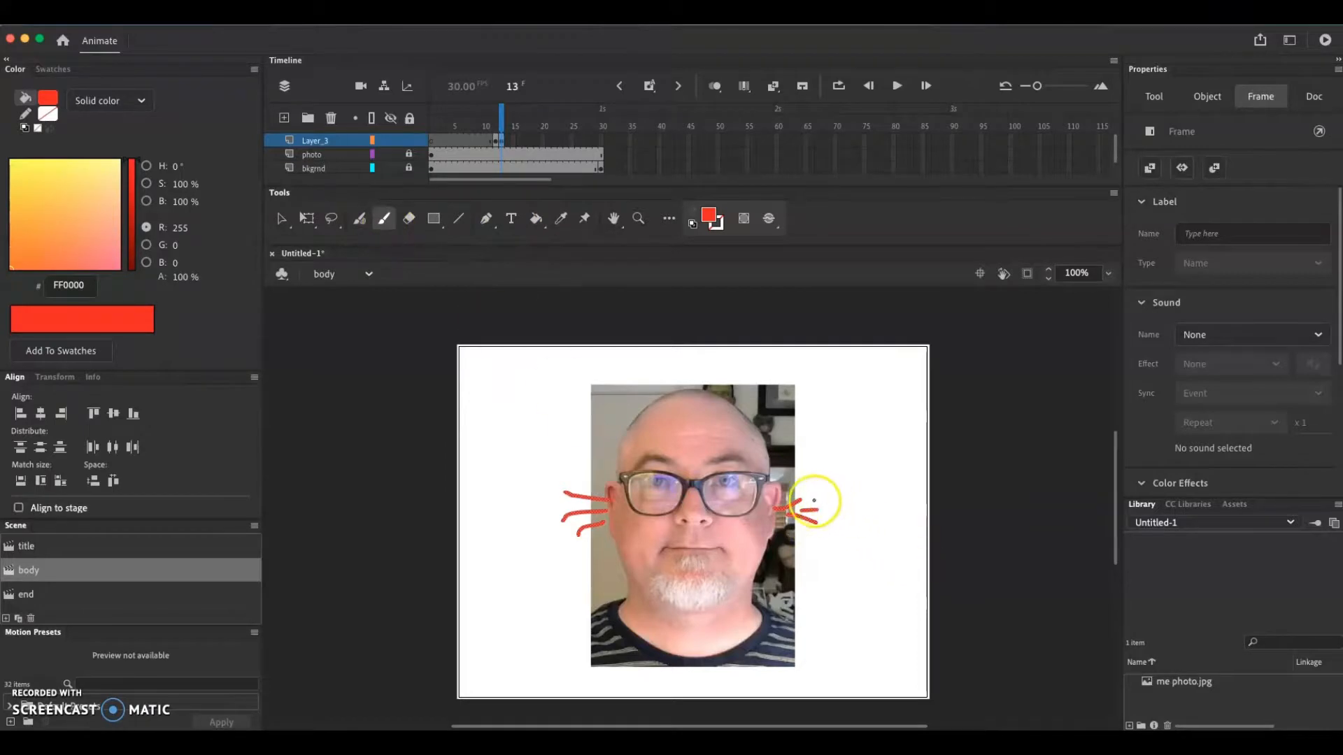
mouse_move(813, 501)
mouse_down()
mouse_move(822, 496)
mouse_move(806, 482)
mouse_up()
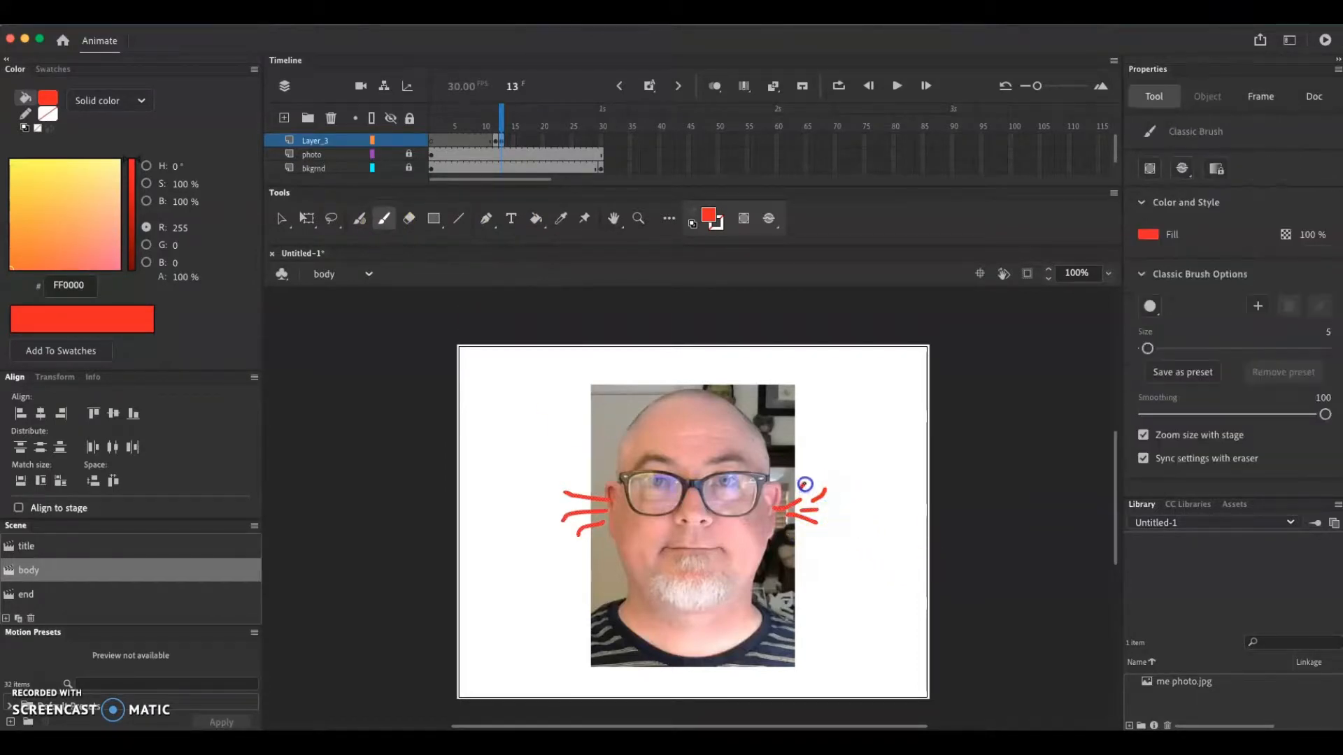
drag(814, 532, 840, 525)
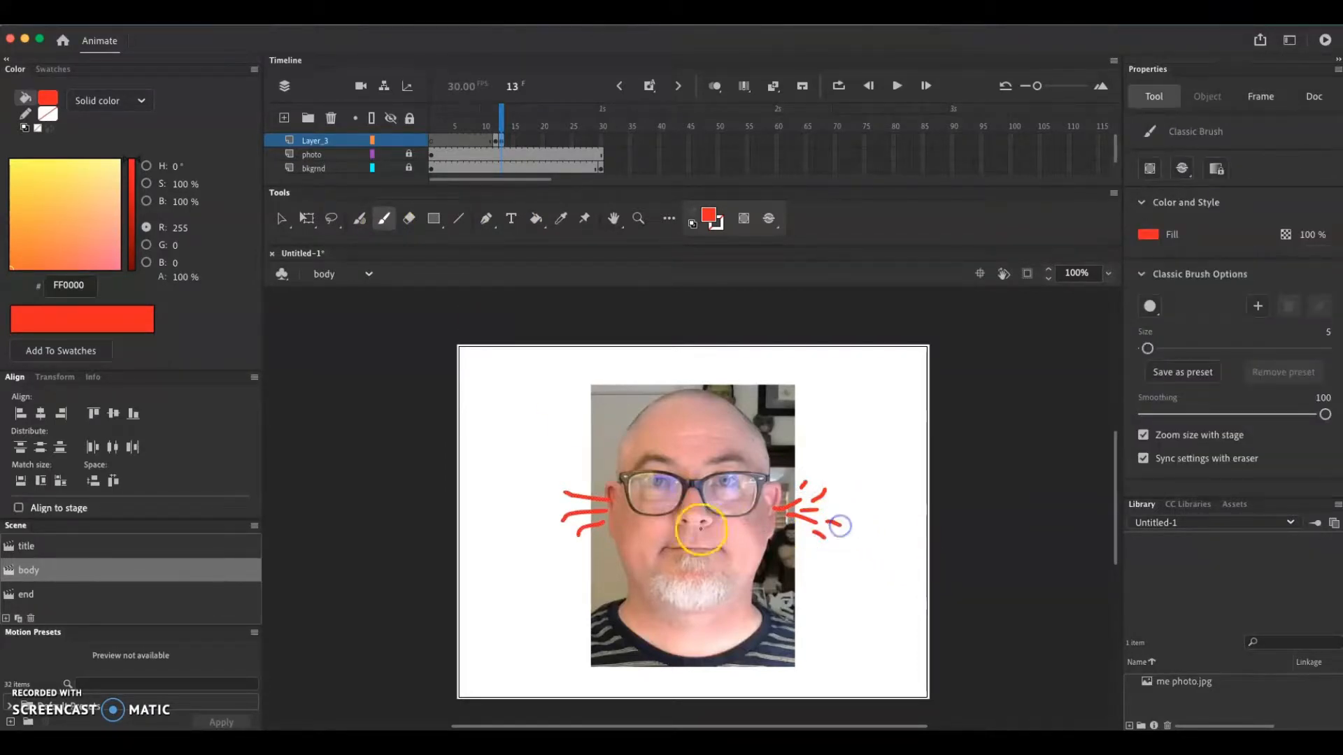
mouse_move(589, 549)
mouse_down()
mouse_move(556, 543)
mouse_move(549, 505)
mouse_up()
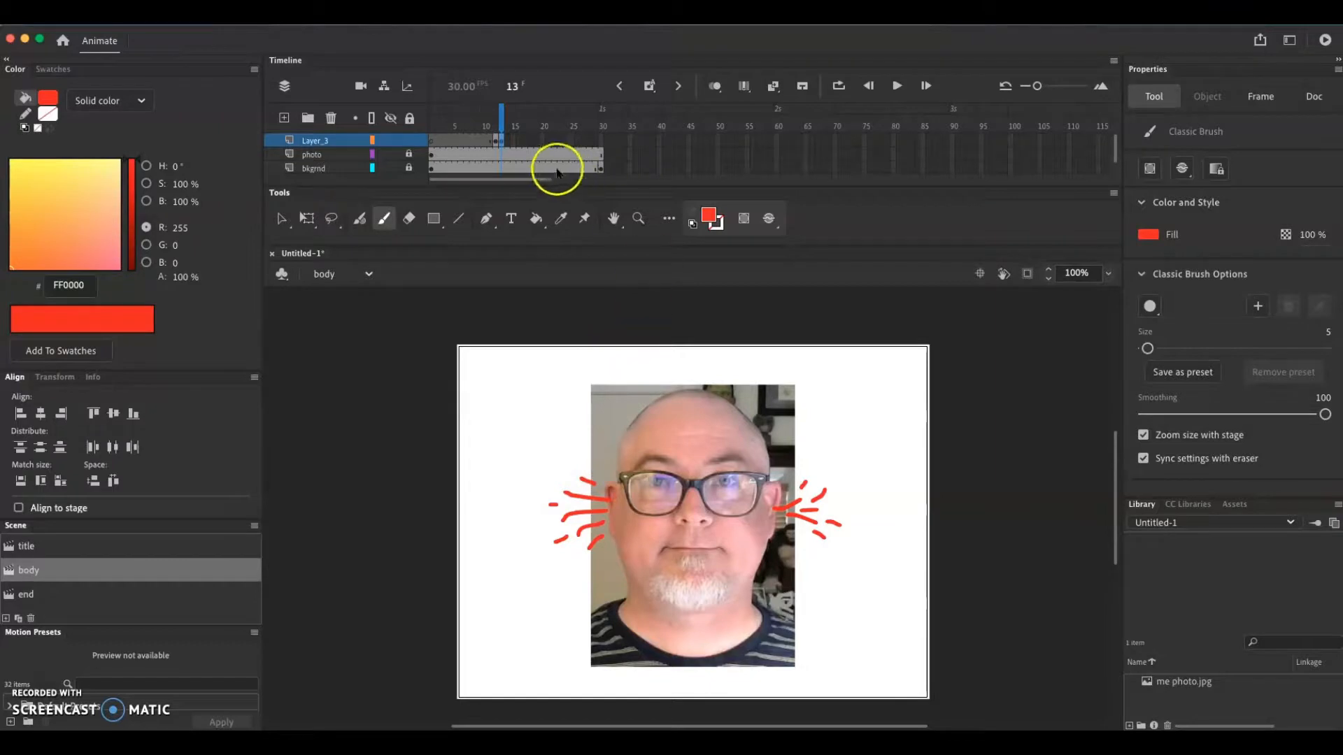
Add a keyframe at frame 14 of Layer_3 and extend the red bursts beside both ears with more strokes
right_click(503, 141)
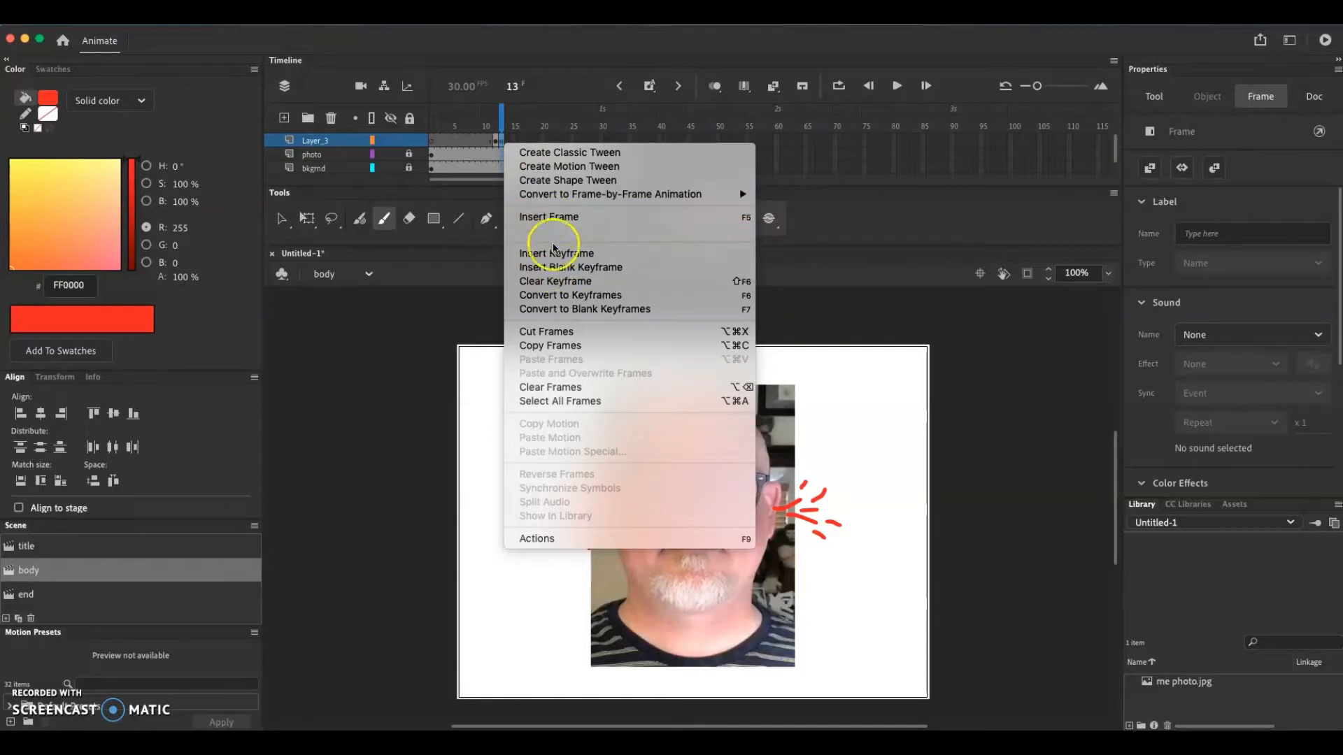
click(557, 254)
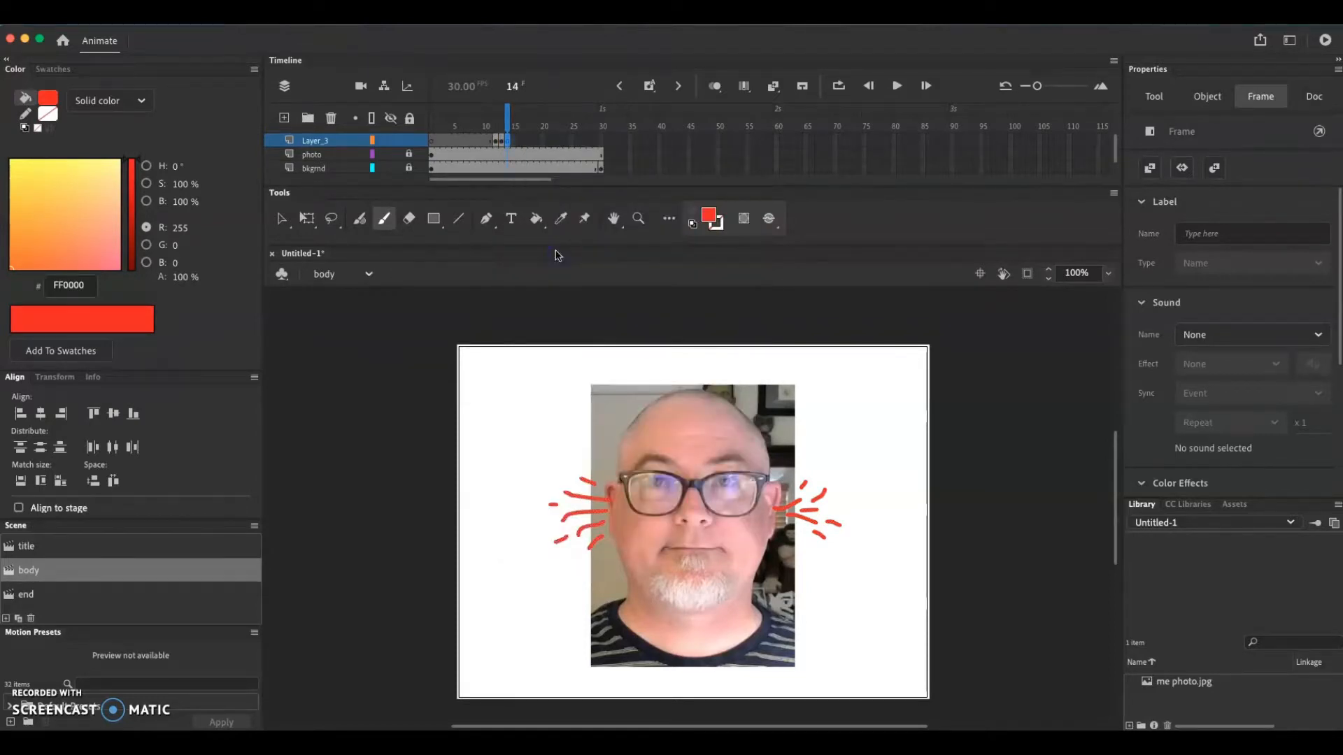
mouse_move(832, 503)
mouse_down()
mouse_move(844, 498)
mouse_move(831, 473)
mouse_move(856, 511)
mouse_move(860, 550)
mouse_up()
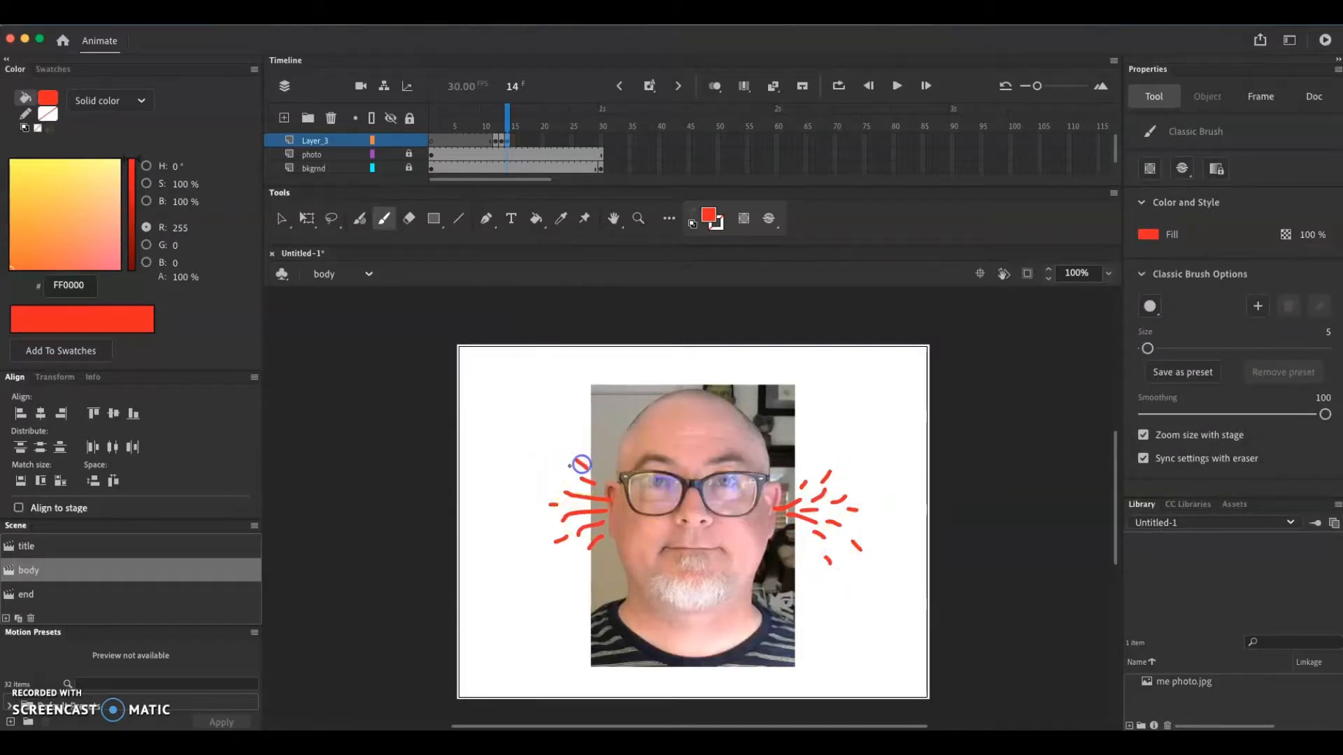
mouse_move(570, 480)
mouse_down()
mouse_move(539, 527)
mouse_move(567, 570)
mouse_up()
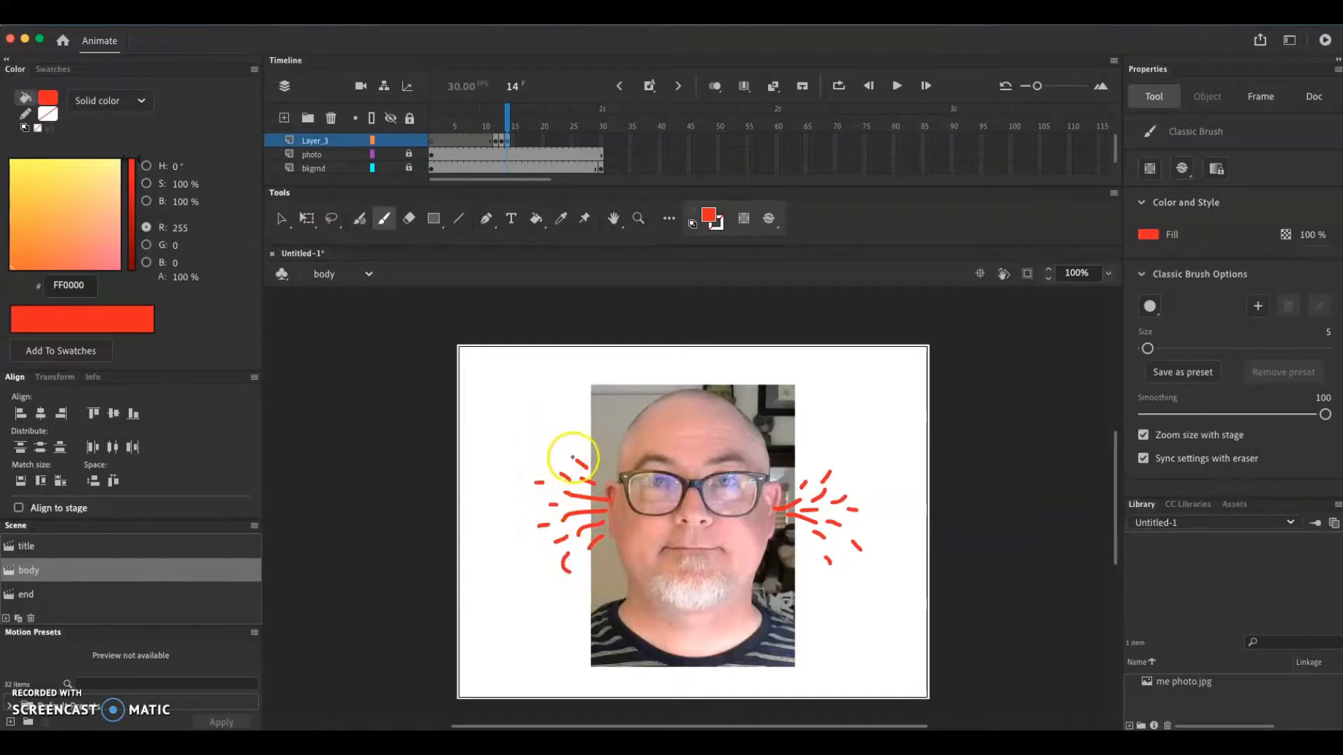
drag(569, 461, 560, 453)
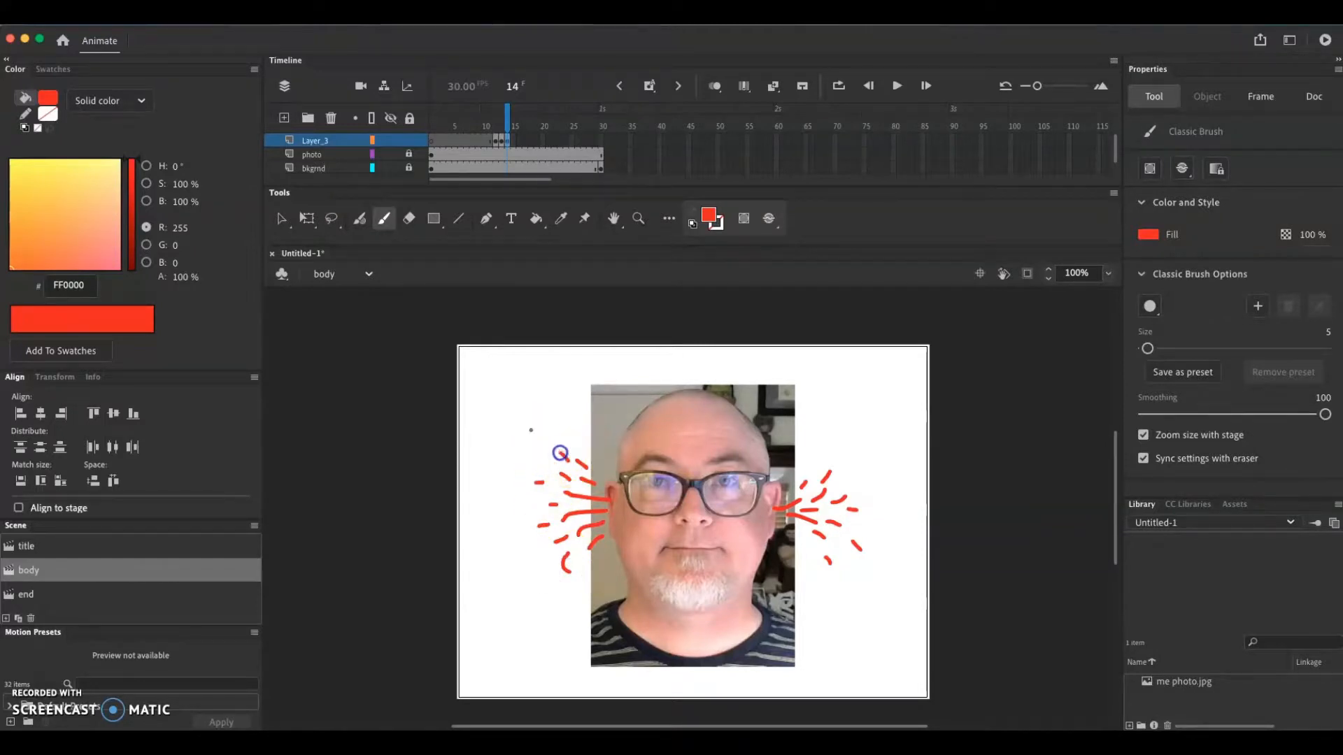
Insert a keyframe at frame 15 of Layer_3 and paint another ring of red strokes around both ear bursts
right_click(506, 141)
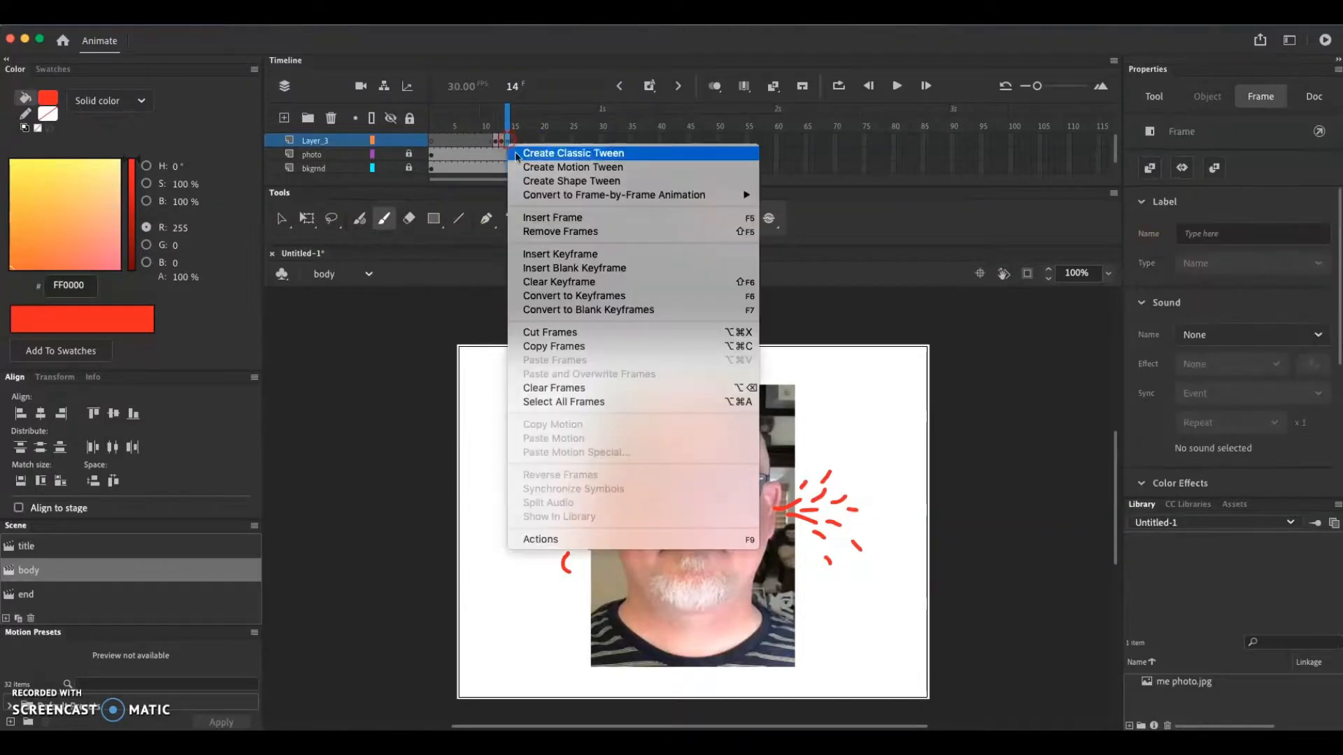
click(535, 254)
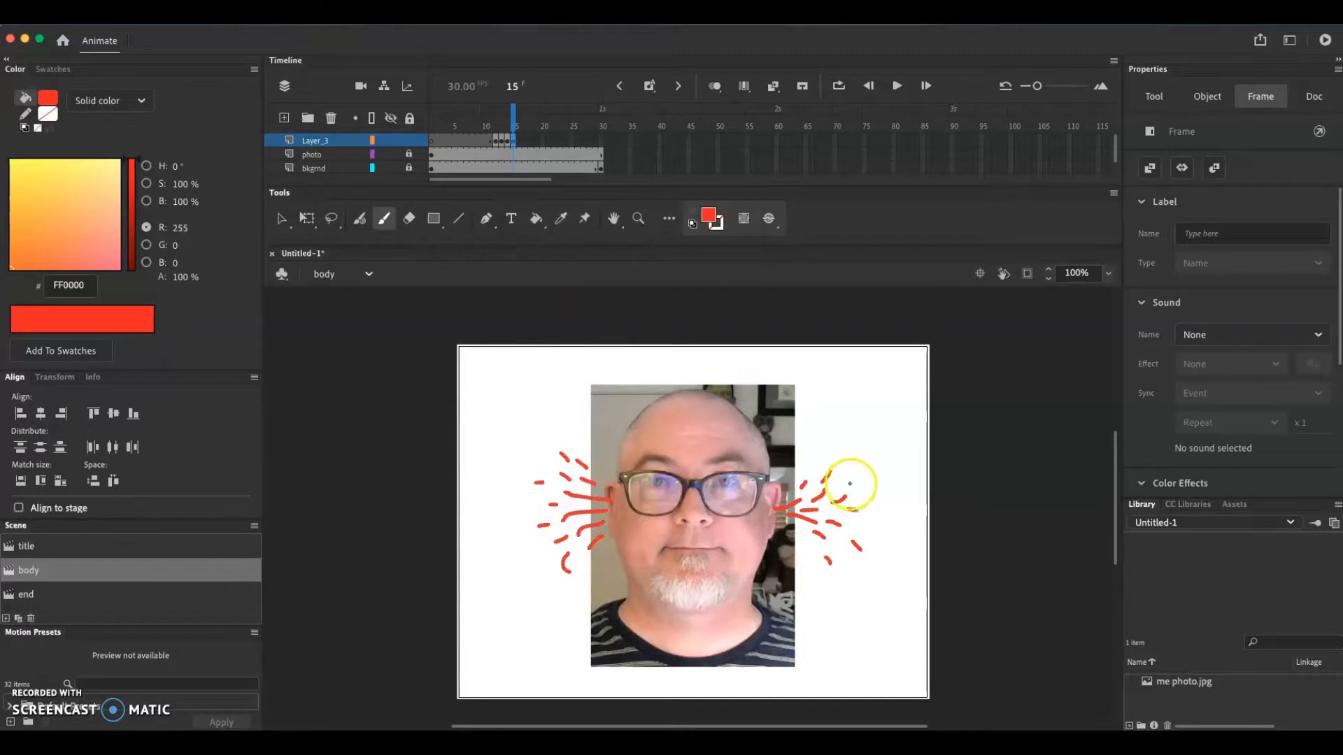
drag(845, 485, 860, 442)
drag(874, 529, 883, 533)
mouse_move(866, 579)
mouse_down()
mouse_move(872, 589)
mouse_move(822, 586)
mouse_up()
drag(799, 534, 807, 545)
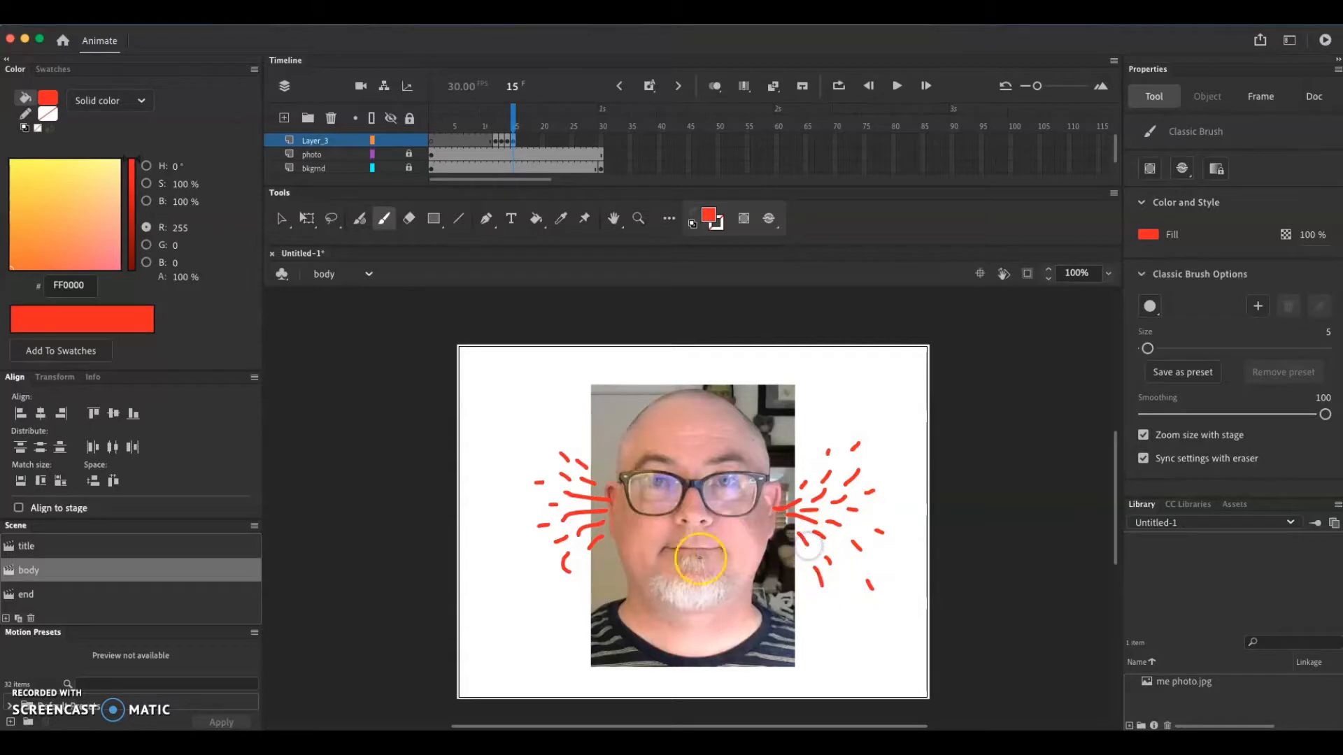
drag(591, 564, 533, 553)
drag(527, 508, 512, 509)
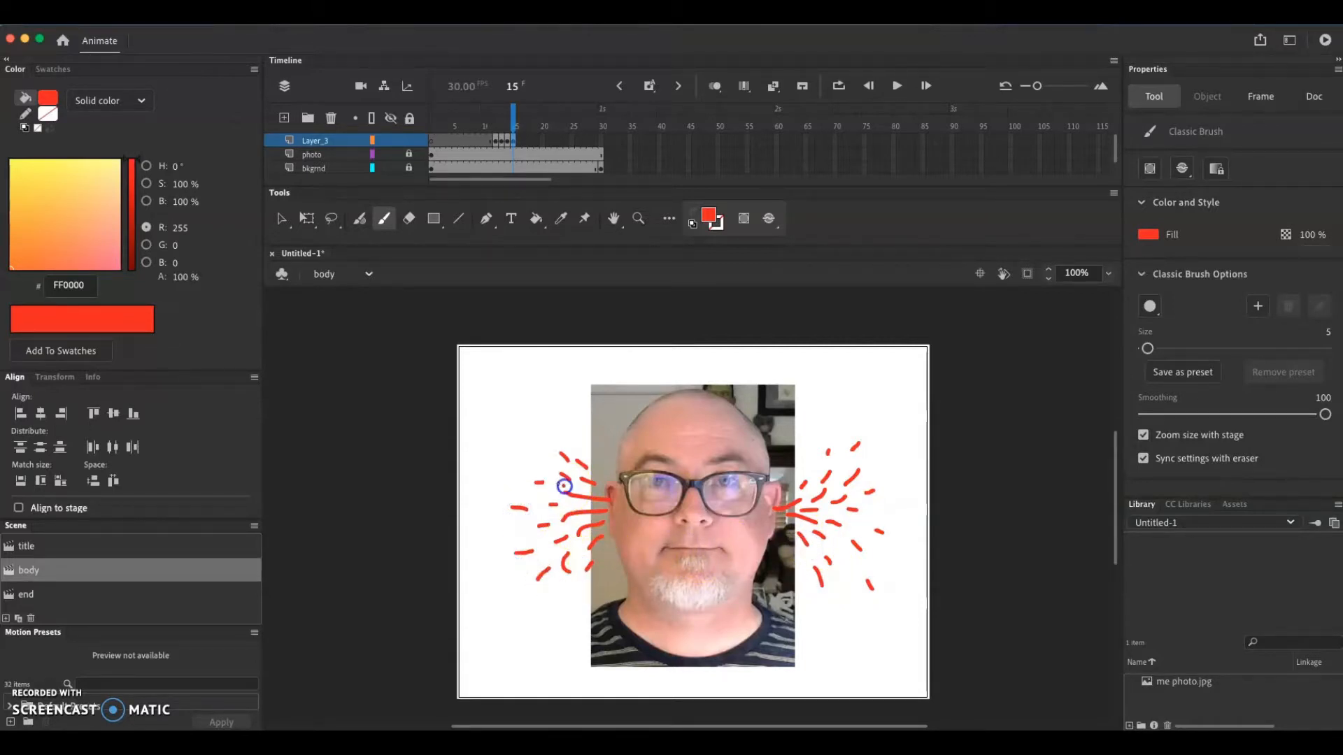
mouse_move(541, 433)
mouse_down()
mouse_move(586, 452)
mouse_move(510, 455)
mouse_up()
Insert a keyframe at frame 16 of Layer_3 that carries over the strokes from frame 15
mouse_move(514, 115)
mouse_down()
mouse_move(481, 112)
mouse_move(514, 120)
mouse_up()
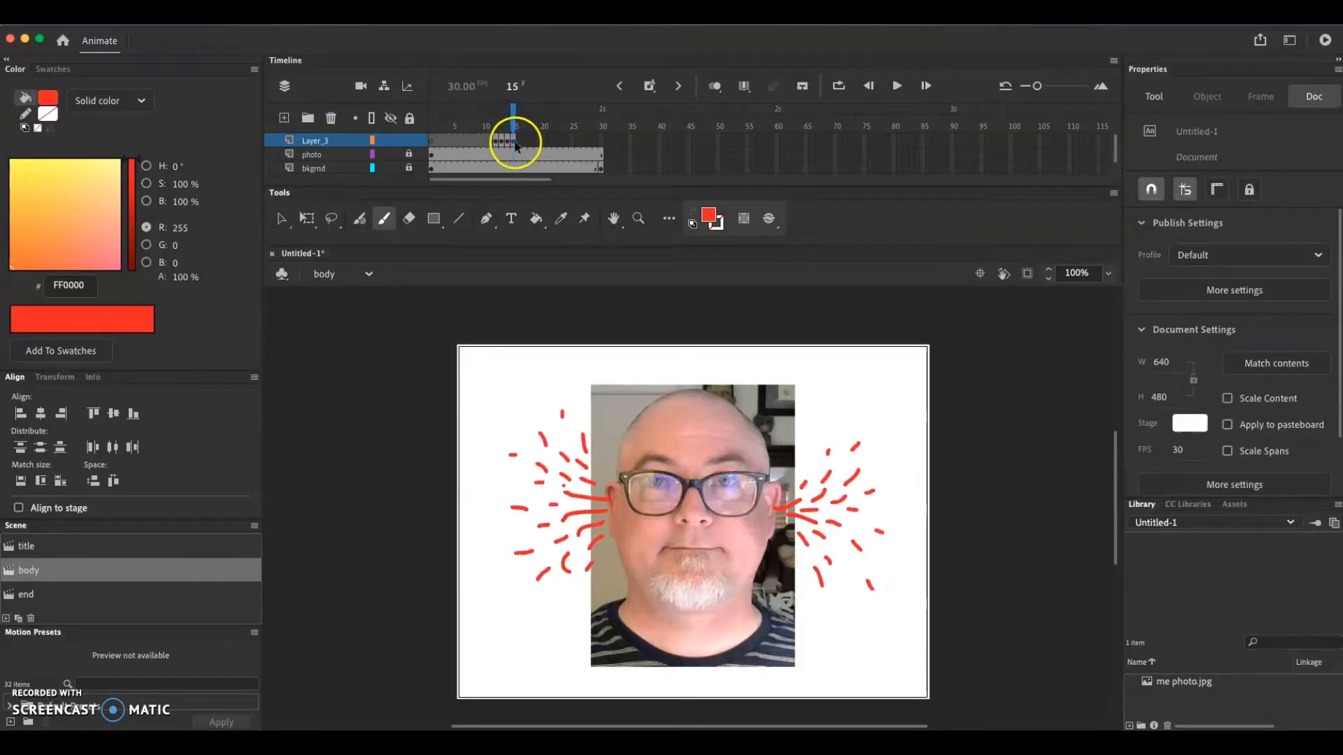
click(515, 147)
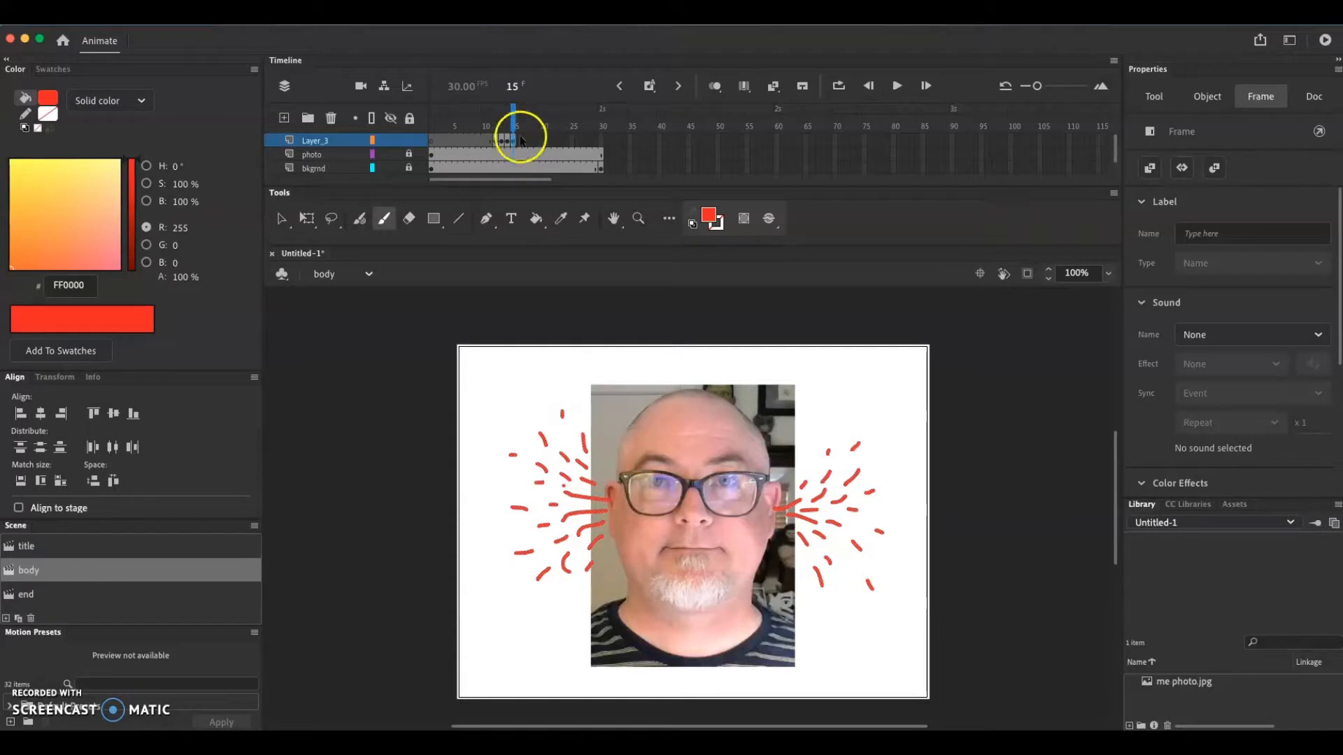
click(520, 144)
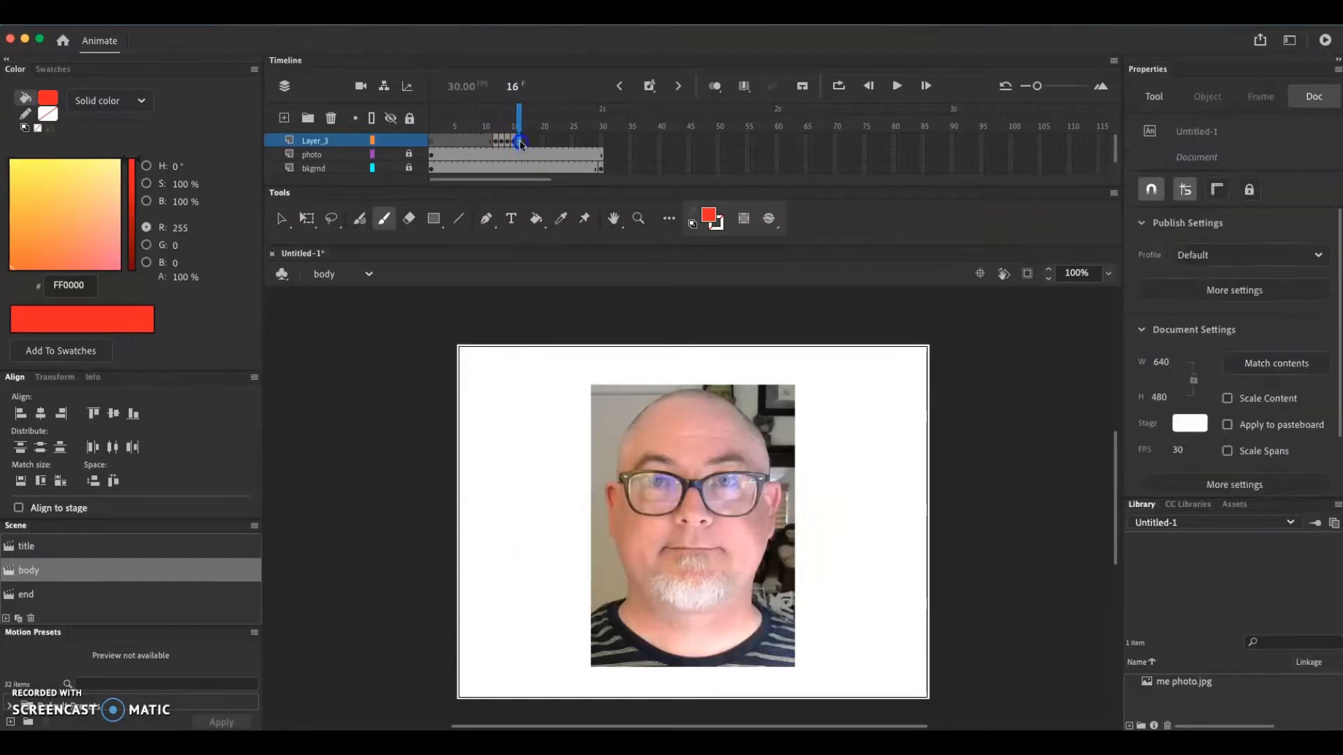
right_click(520, 144)
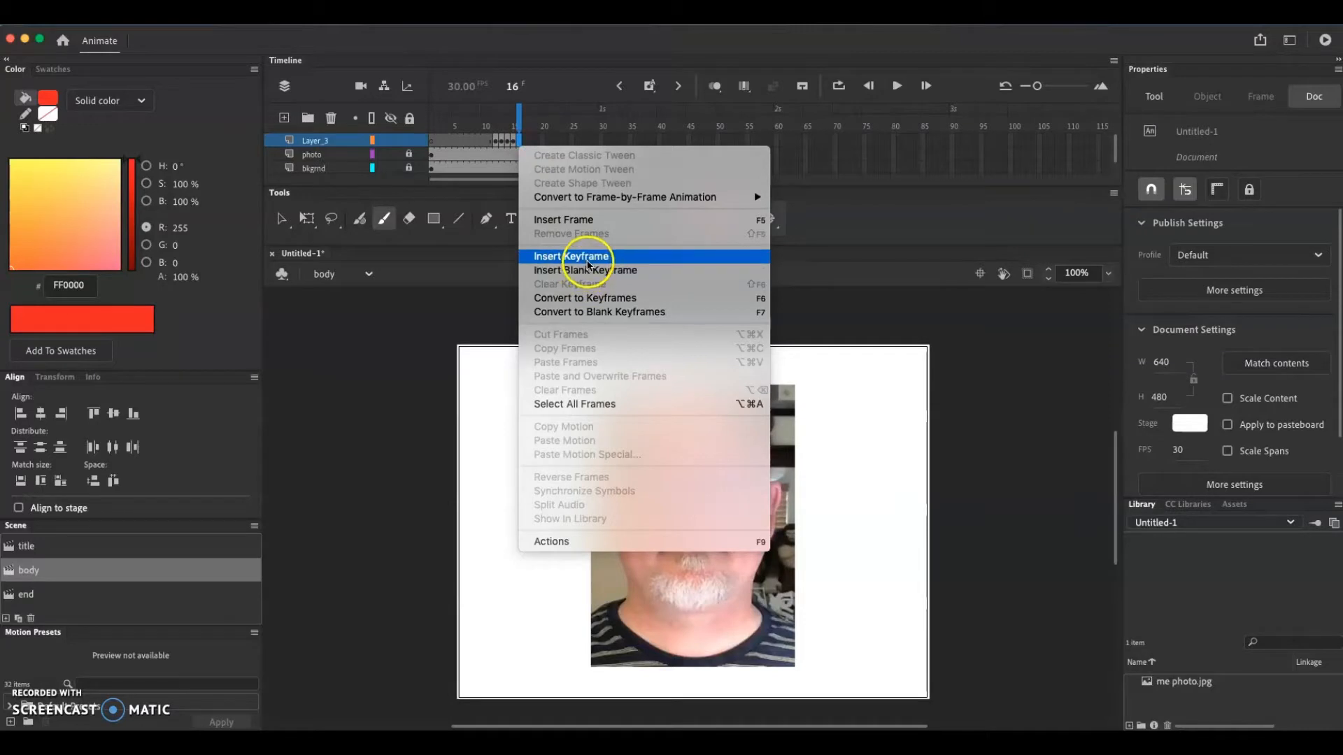
click(587, 264)
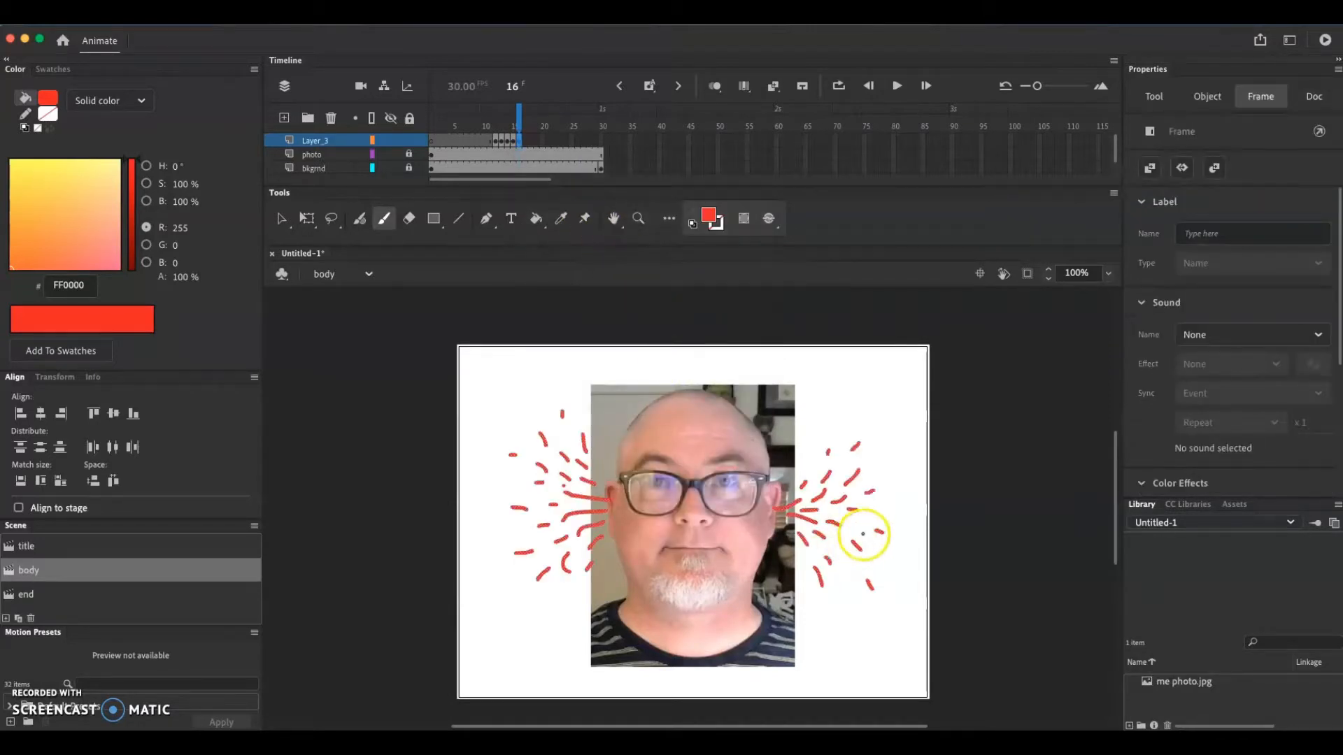
Paint more red strokes at frame 16, spreading both ear bursts farther outward over the white background
drag(878, 508, 891, 505)
mouse_move(818, 457)
mouse_down()
mouse_move(847, 434)
mouse_move(879, 447)
mouse_up()
mouse_move(895, 554)
mouse_down()
mouse_move(911, 570)
mouse_move(860, 596)
mouse_move(845, 571)
mouse_move(872, 562)
mouse_up()
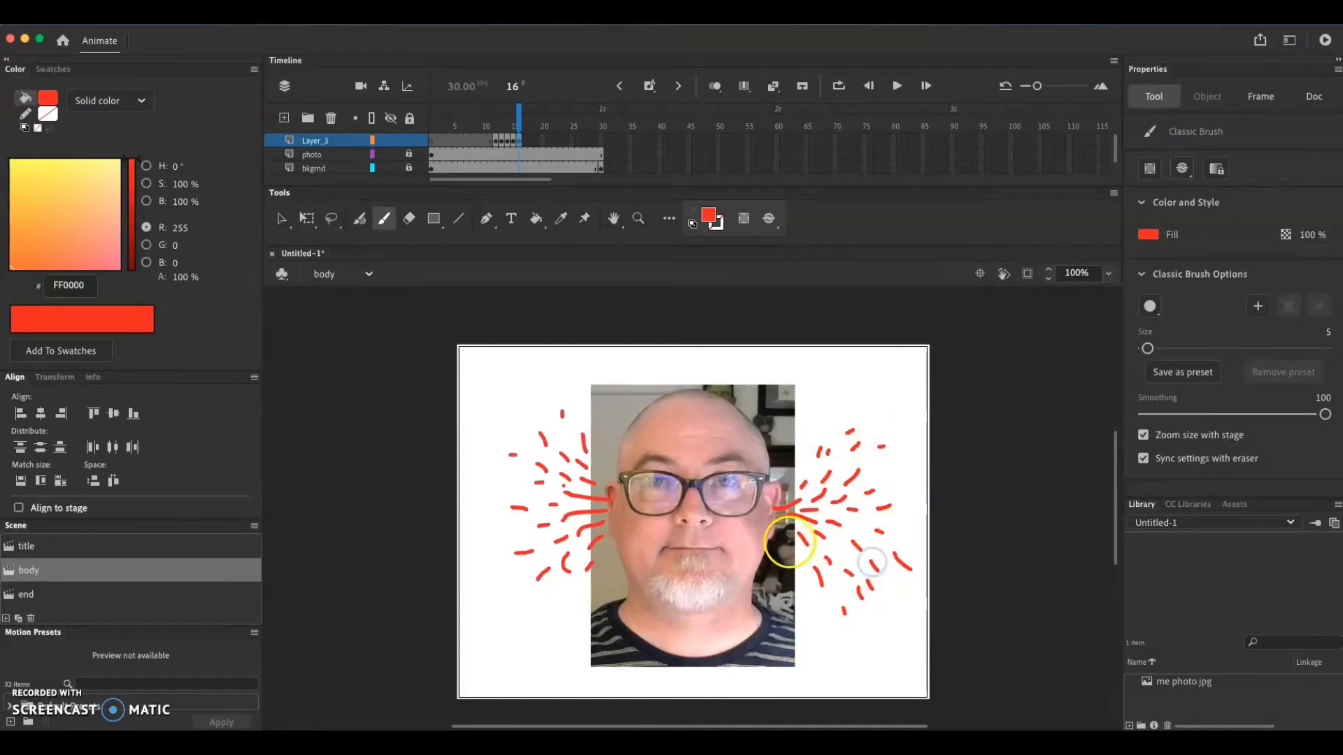
drag(785, 542, 798, 555)
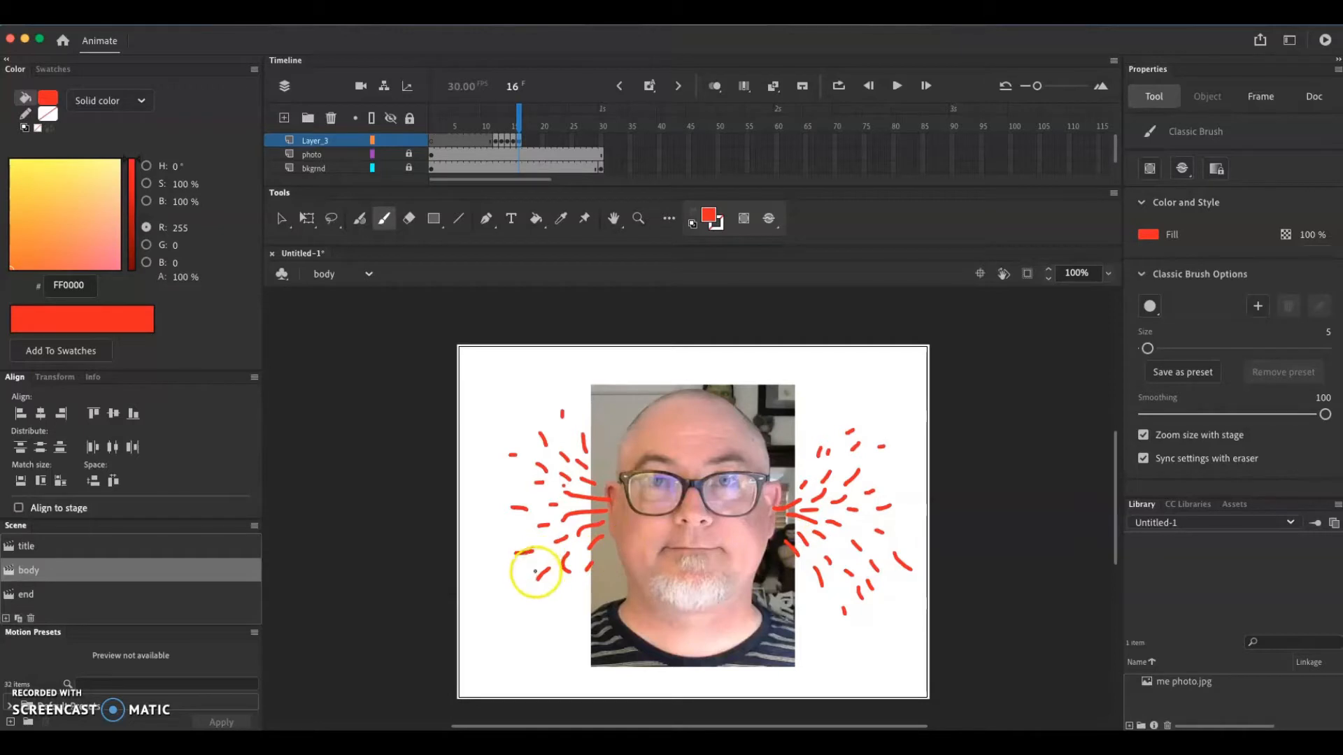
drag(536, 572, 545, 603)
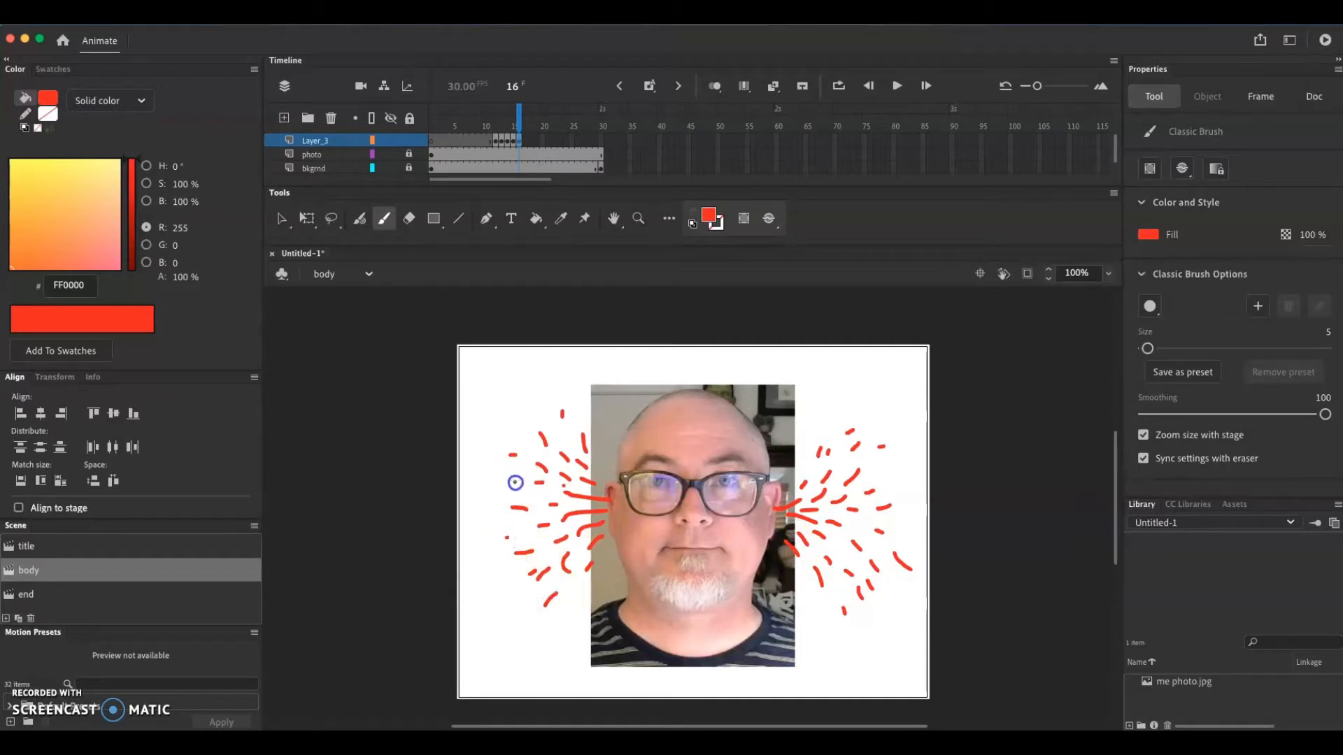
drag(516, 482, 503, 482)
drag(484, 514, 501, 516)
mouse_move(523, 433)
mouse_down()
mouse_move(545, 445)
mouse_move(540, 410)
mouse_up()
drag(597, 468, 595, 459)
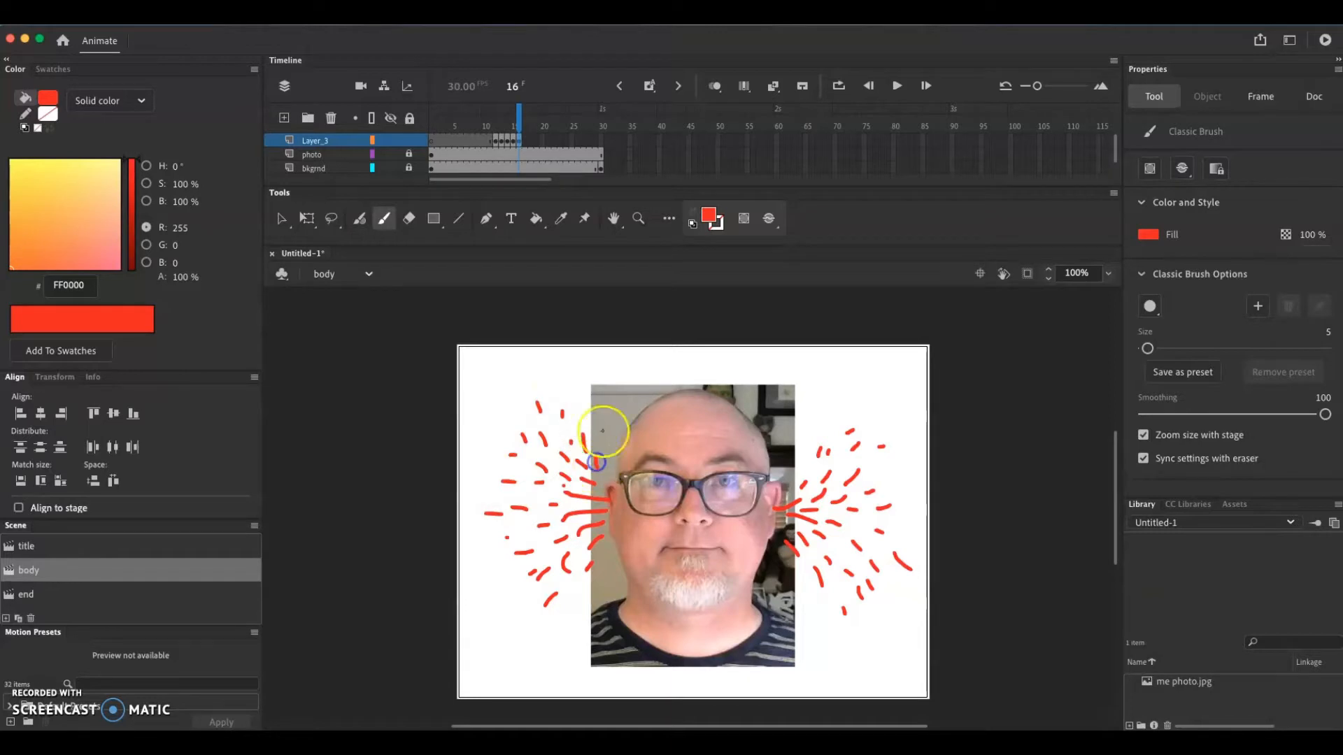
Insert a keyframe at frame 17 of Layer_3 and paint red strokes out toward both sides of the stage
right_click(523, 141)
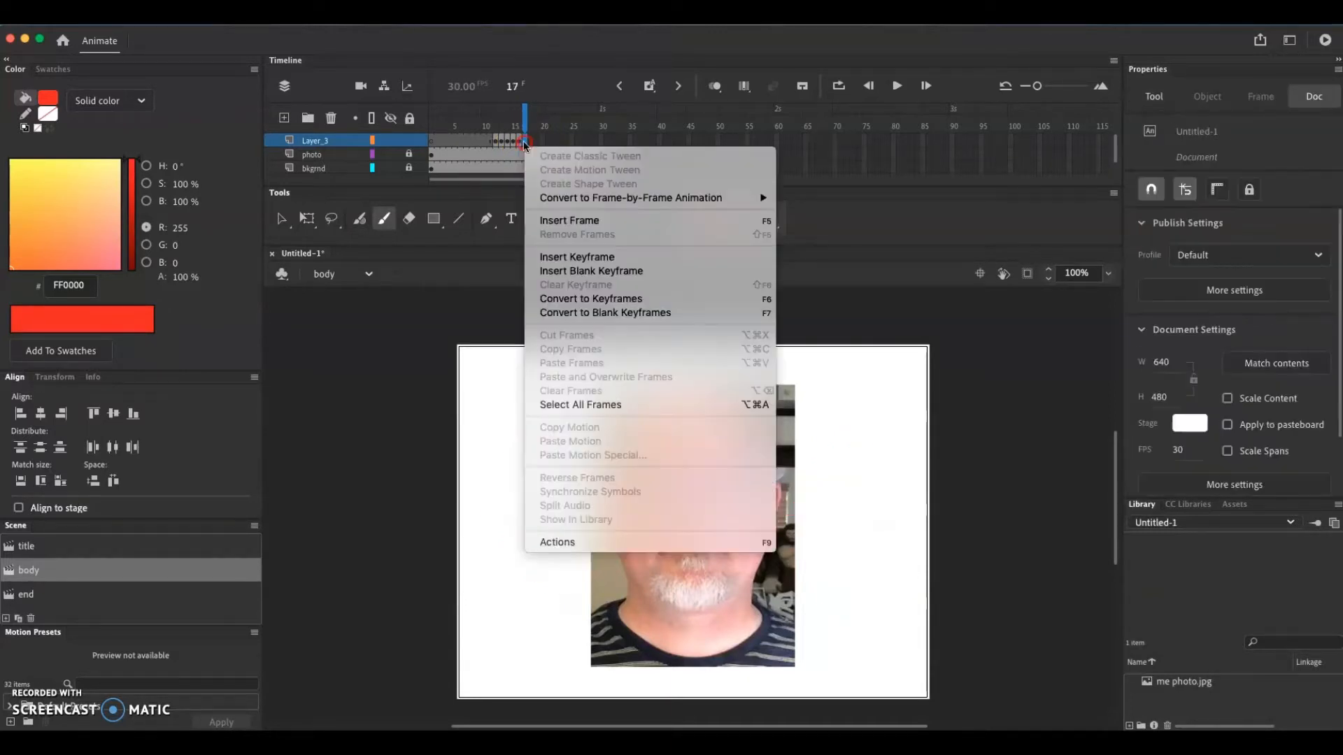
click(572, 257)
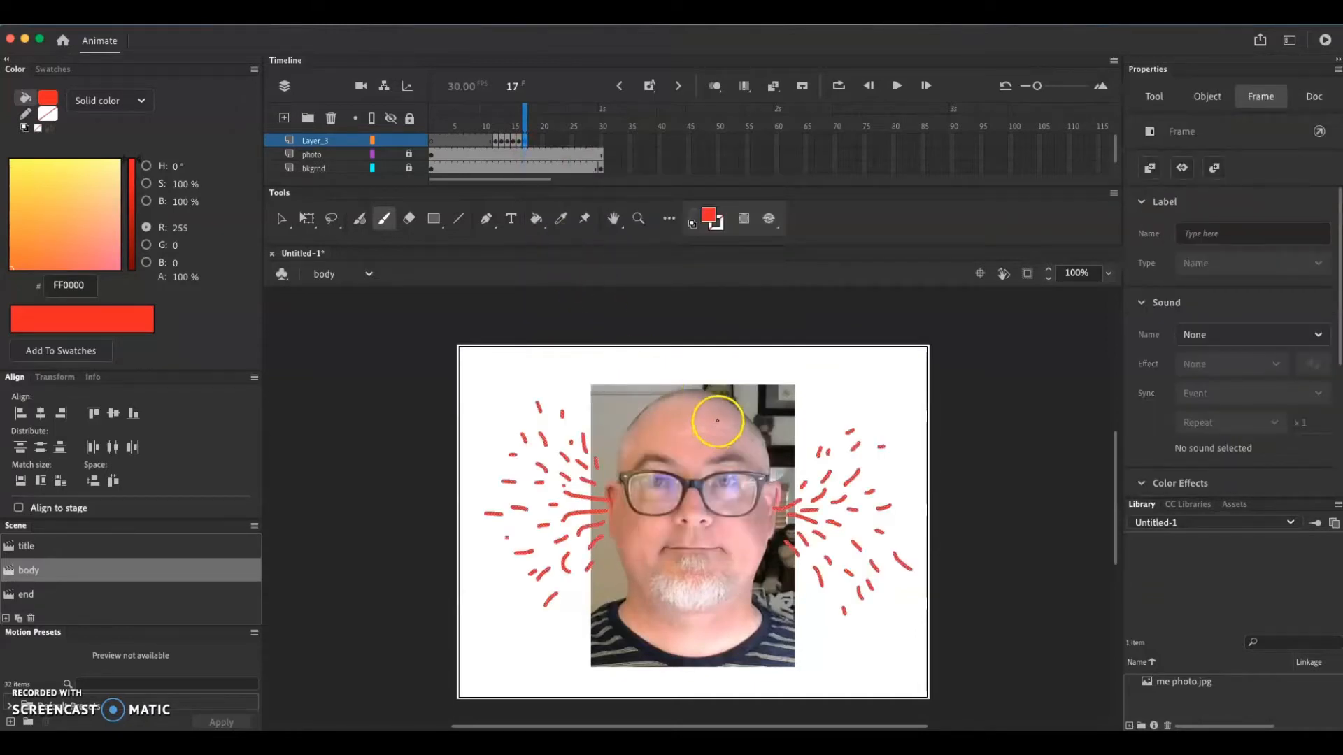
mouse_move(886, 468)
mouse_down()
mouse_move(903, 449)
mouse_move(899, 493)
mouse_move(920, 543)
mouse_up()
drag(904, 614, 882, 628)
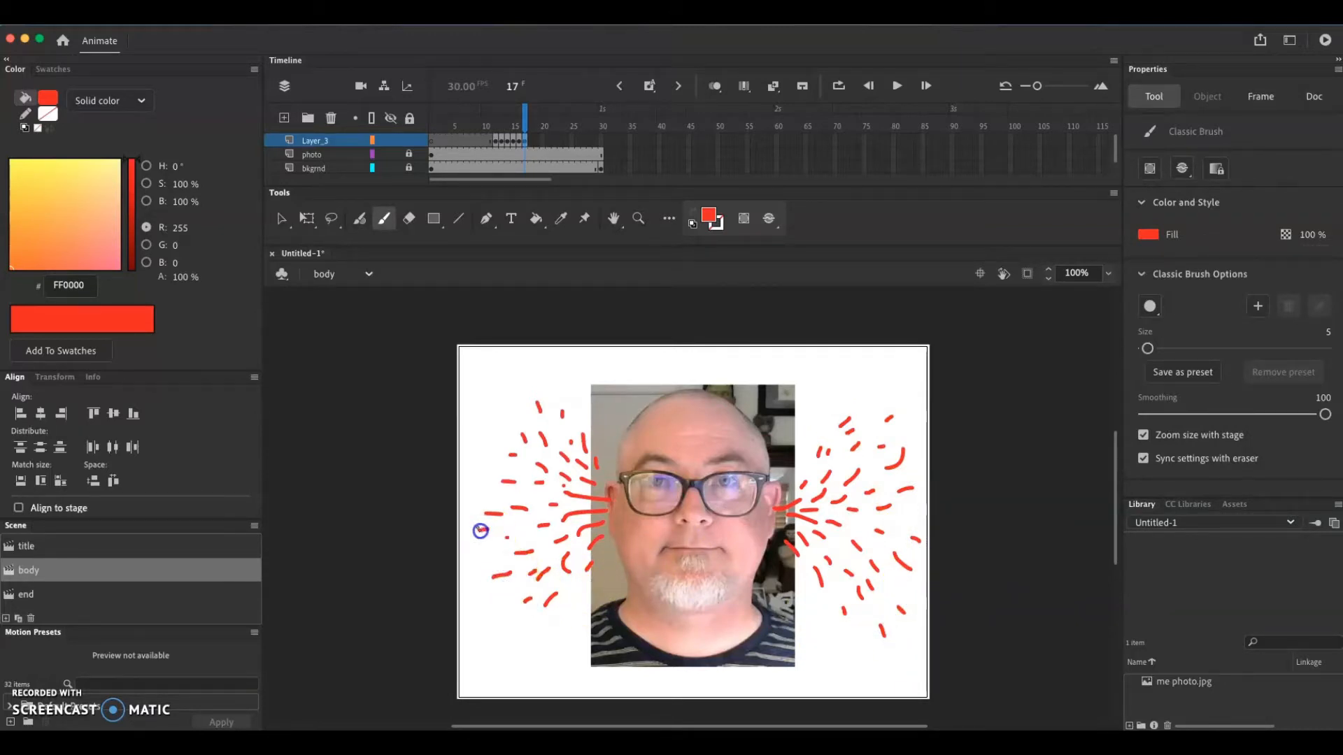
drag(481, 531, 488, 530)
mouse_move(496, 468)
mouse_down()
mouse_move(477, 458)
mouse_move(515, 402)
mouse_move(549, 391)
mouse_up()
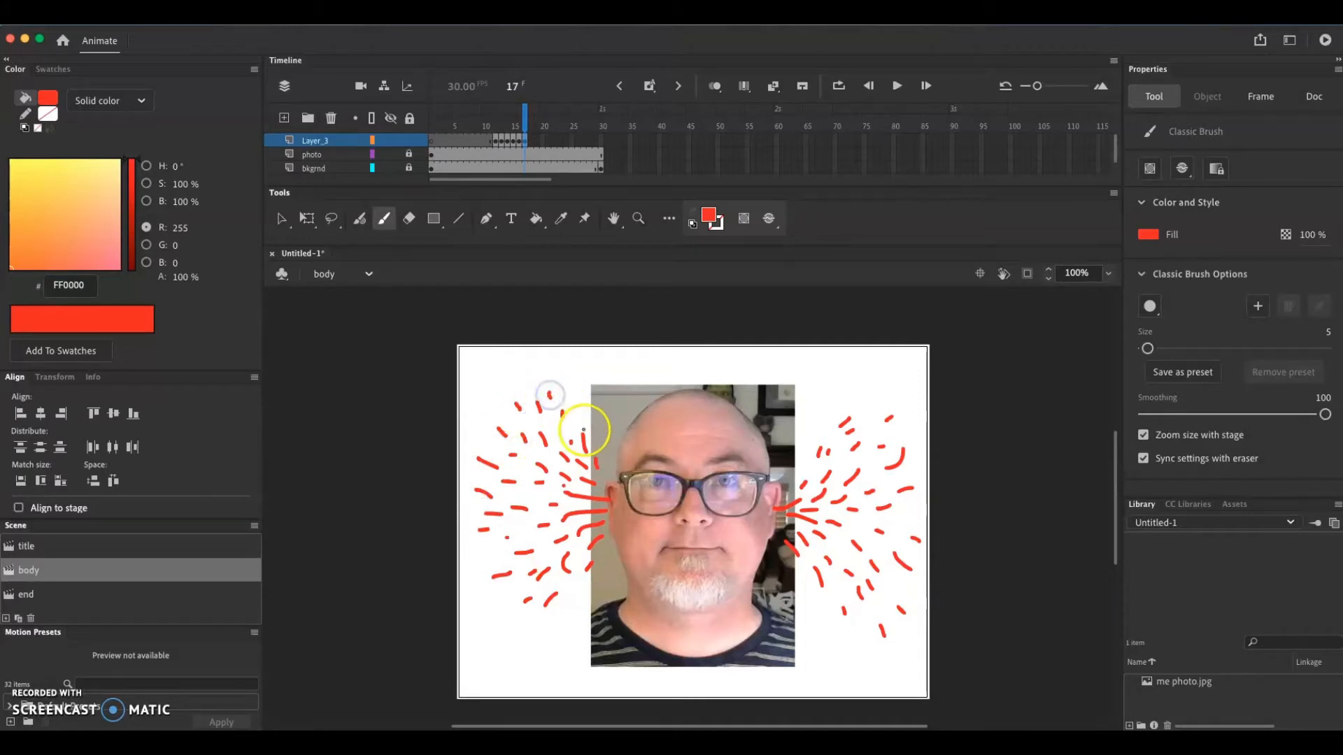
drag(478, 555, 474, 557)
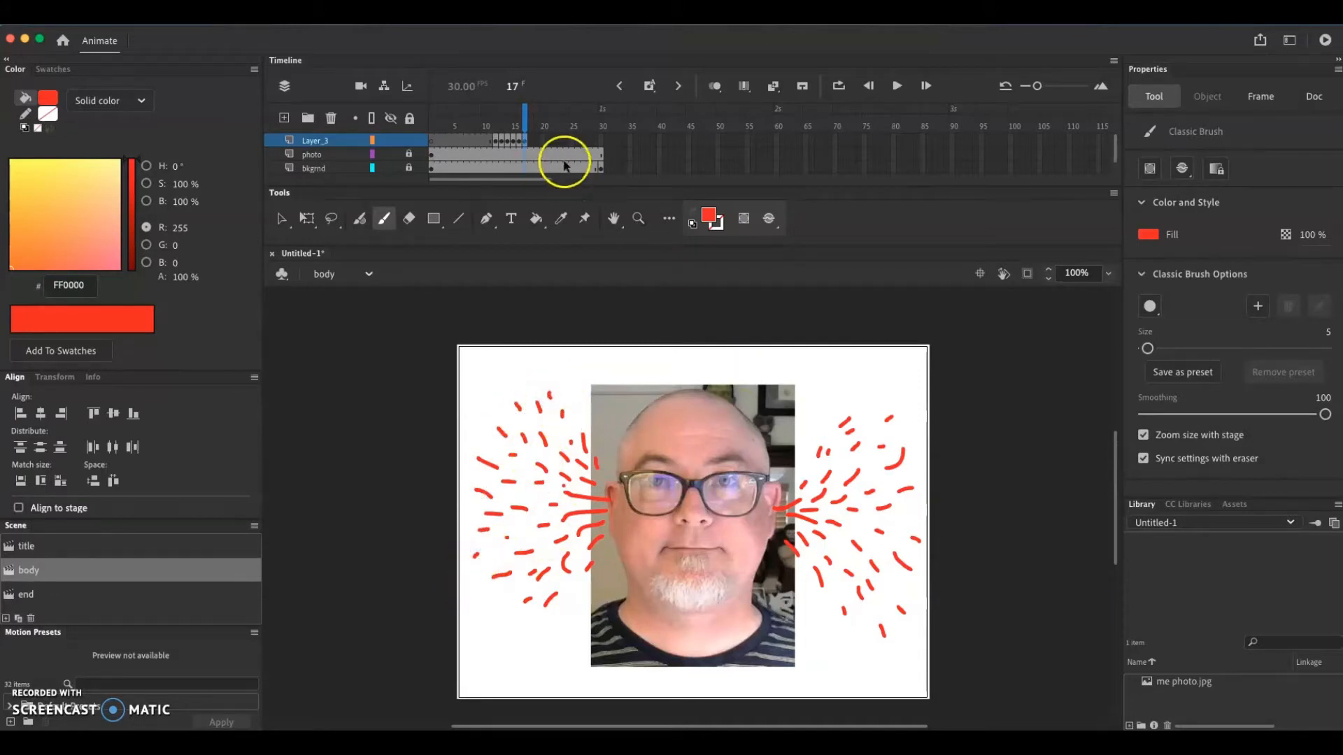
Insert a keyframe at frame 18 of Layer_3 and add red strokes to the burst on the photo's right side
click(524, 143)
right_click(524, 144)
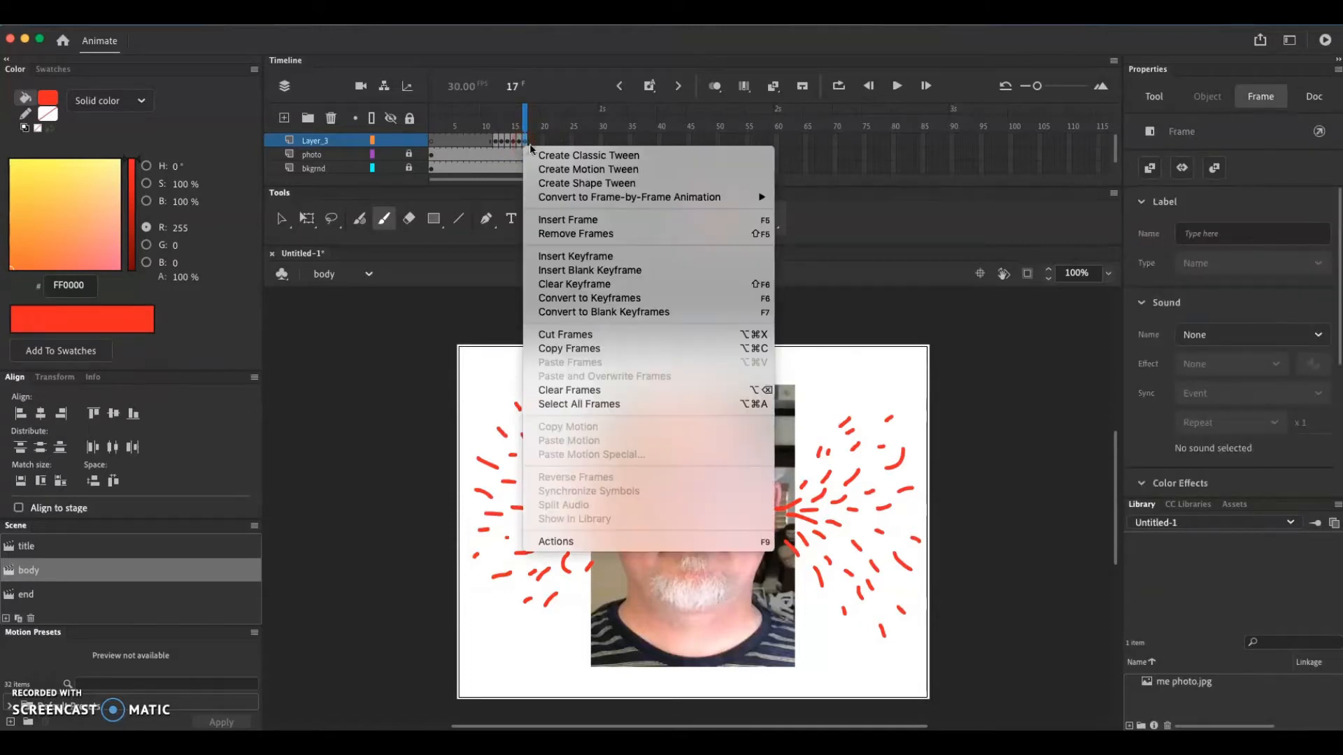
click(569, 270)
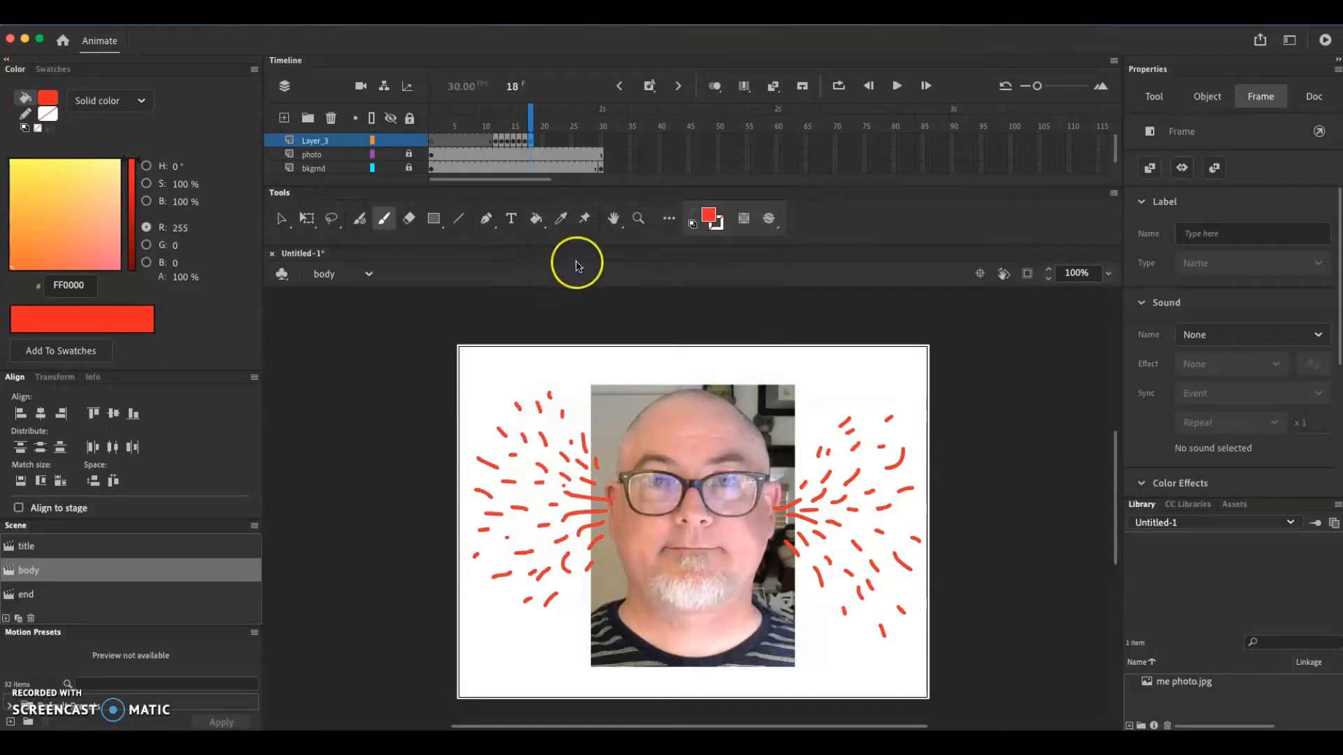
drag(909, 473, 925, 461)
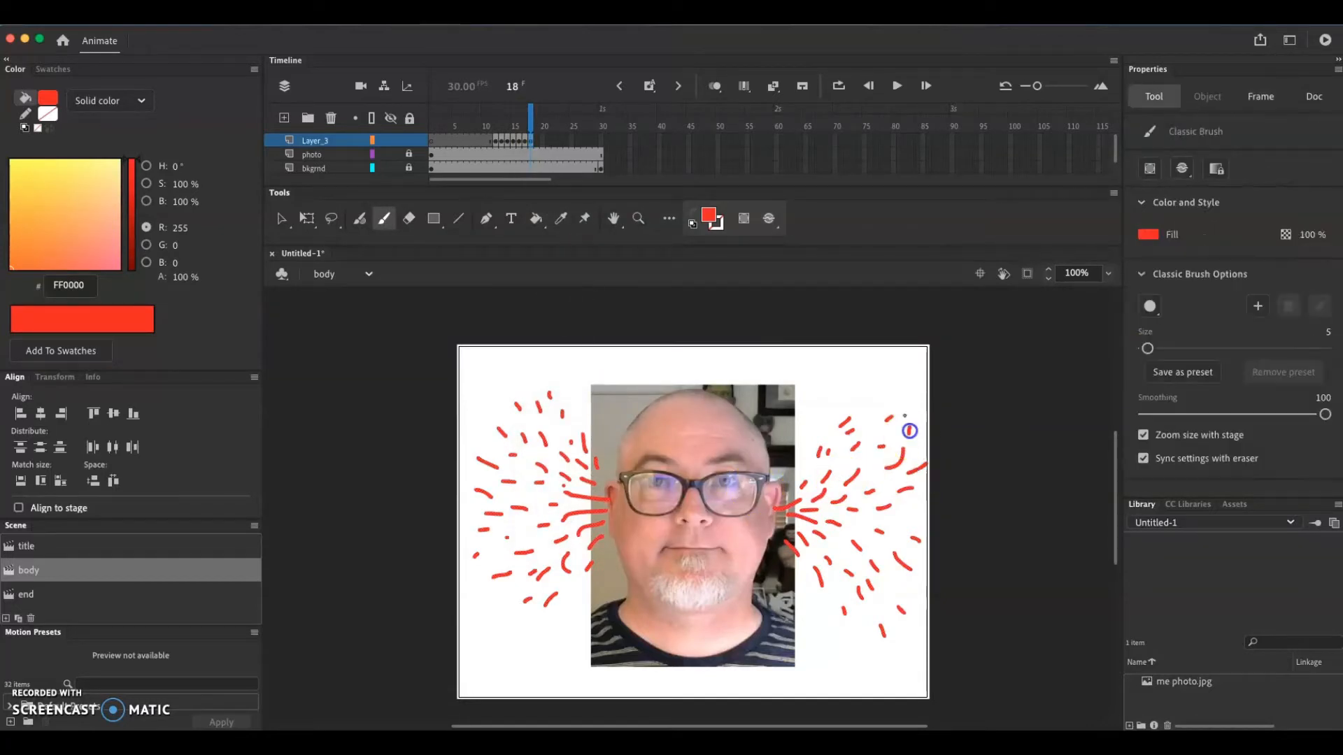
drag(811, 428, 817, 421)
drag(793, 482, 796, 465)
drag(793, 571, 916, 523)
drag(823, 601, 856, 643)
Add red strokes at frame 18 to the burst on the photo's left side, out to the stage edge
click(528, 594)
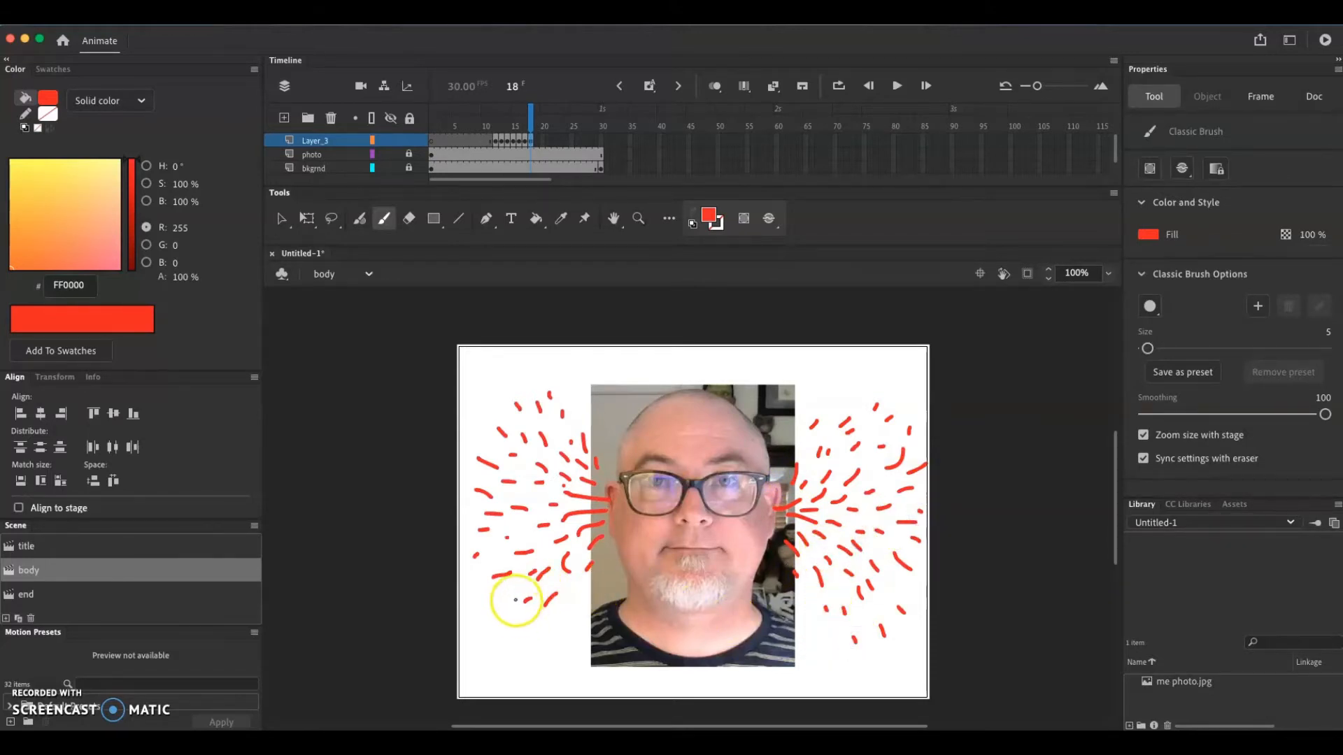
drag(481, 569, 478, 571)
drag(469, 524, 458, 522)
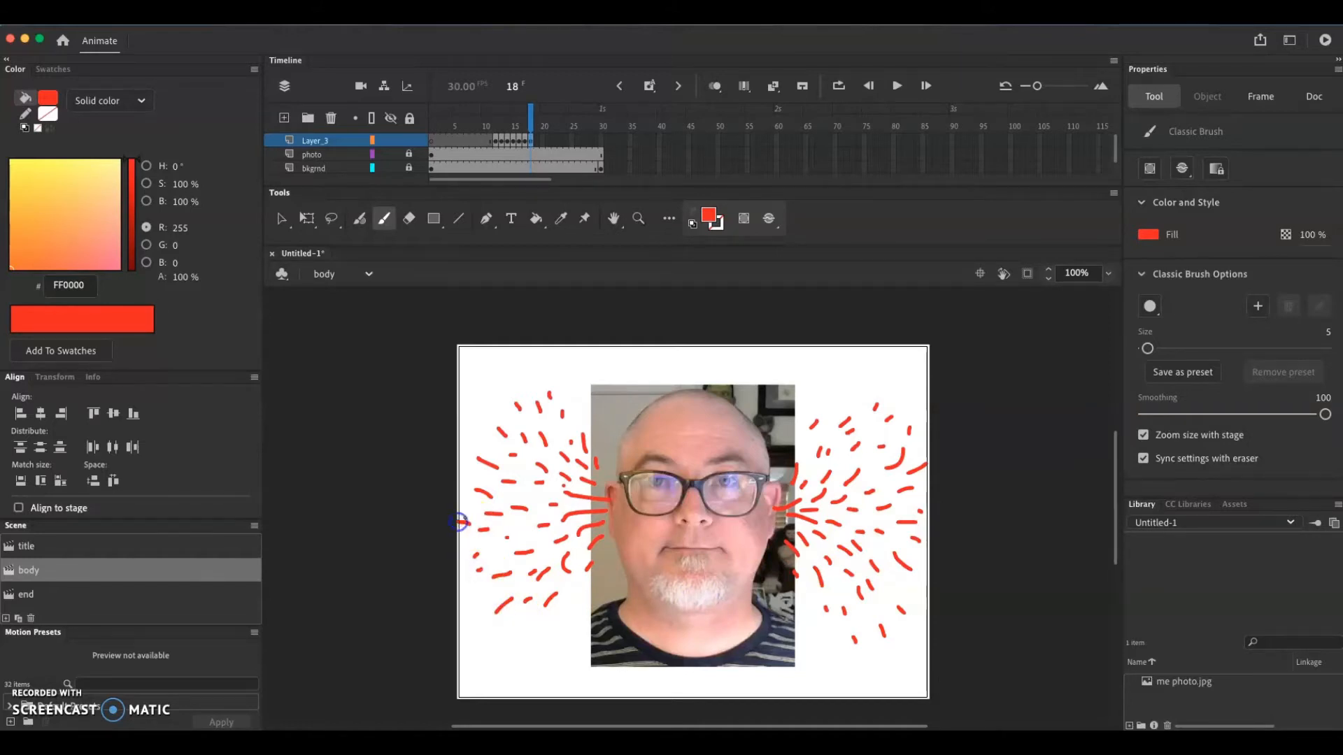
mouse_move(482, 435)
mouse_down()
mouse_move(465, 427)
mouse_move(546, 378)
mouse_up()
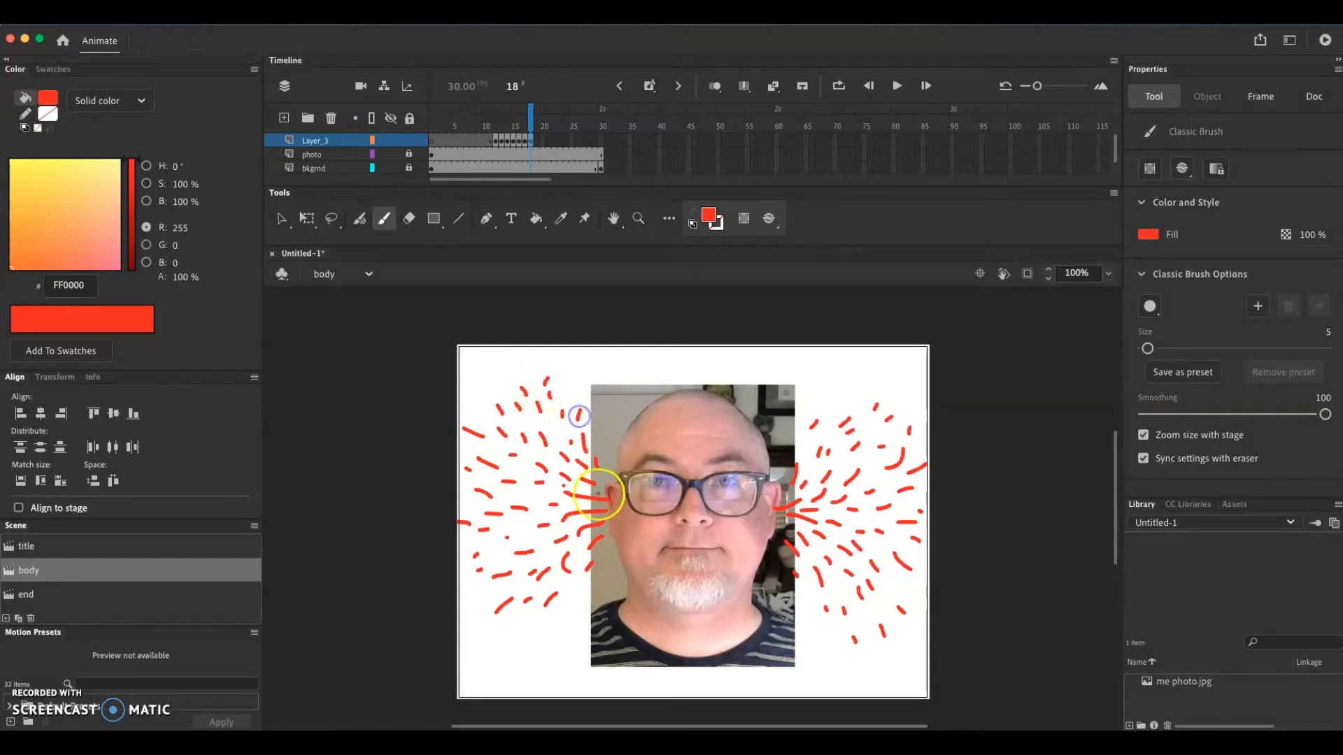
drag(591, 477, 535, 496)
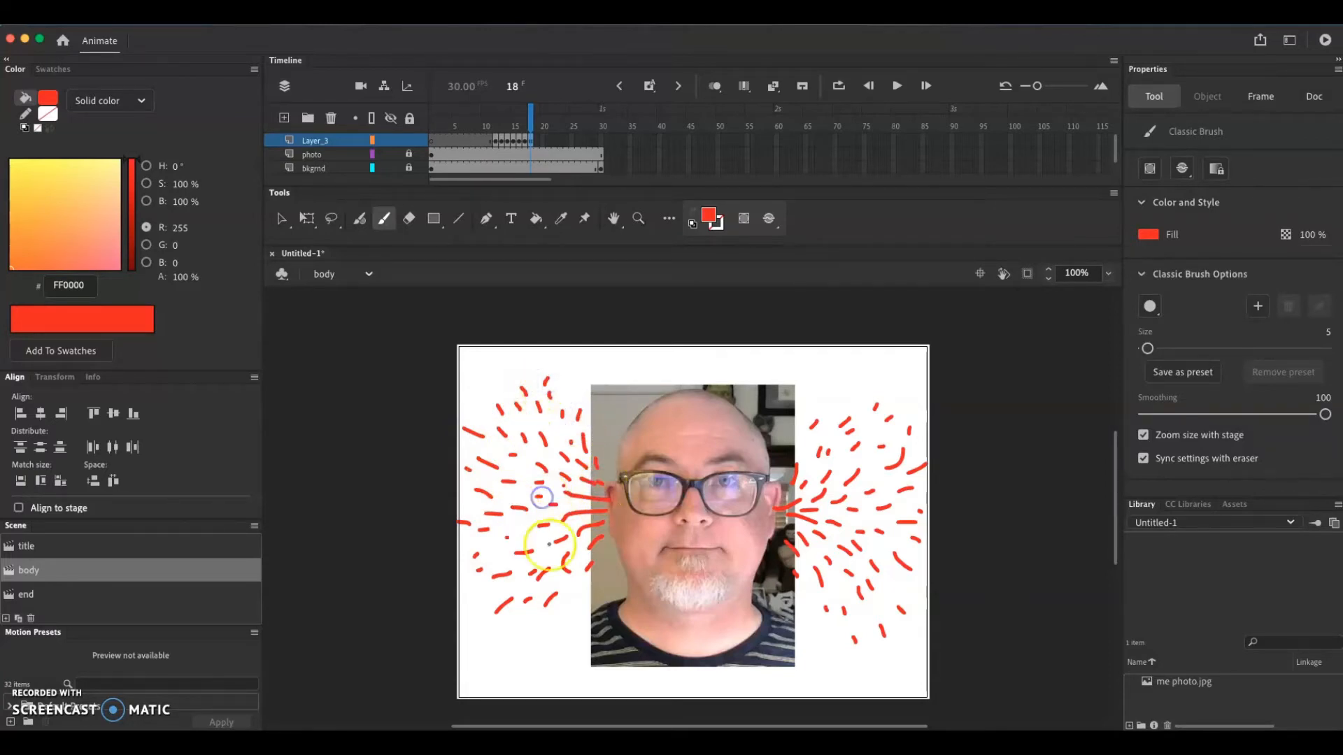
mouse_move(532, 115)
mouse_down()
mouse_move(475, 126)
mouse_move(539, 126)
mouse_up()
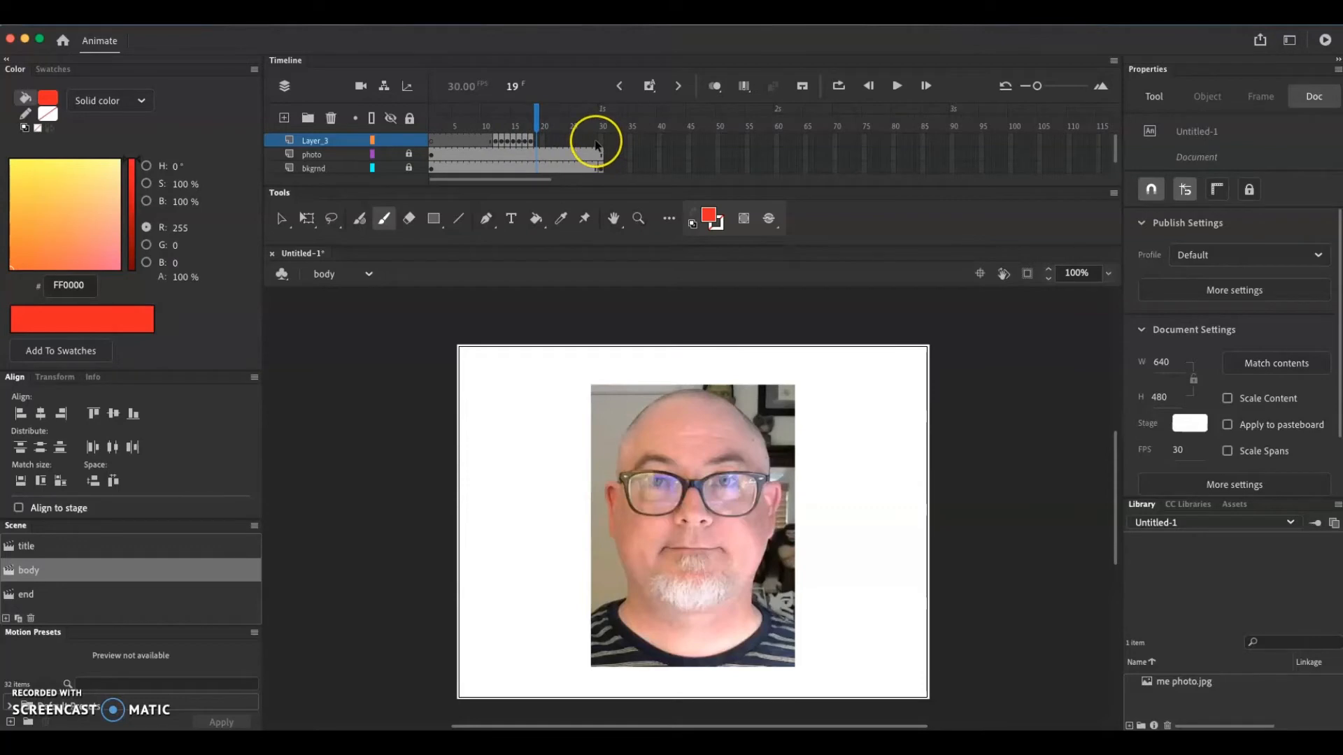
click(617, 147)
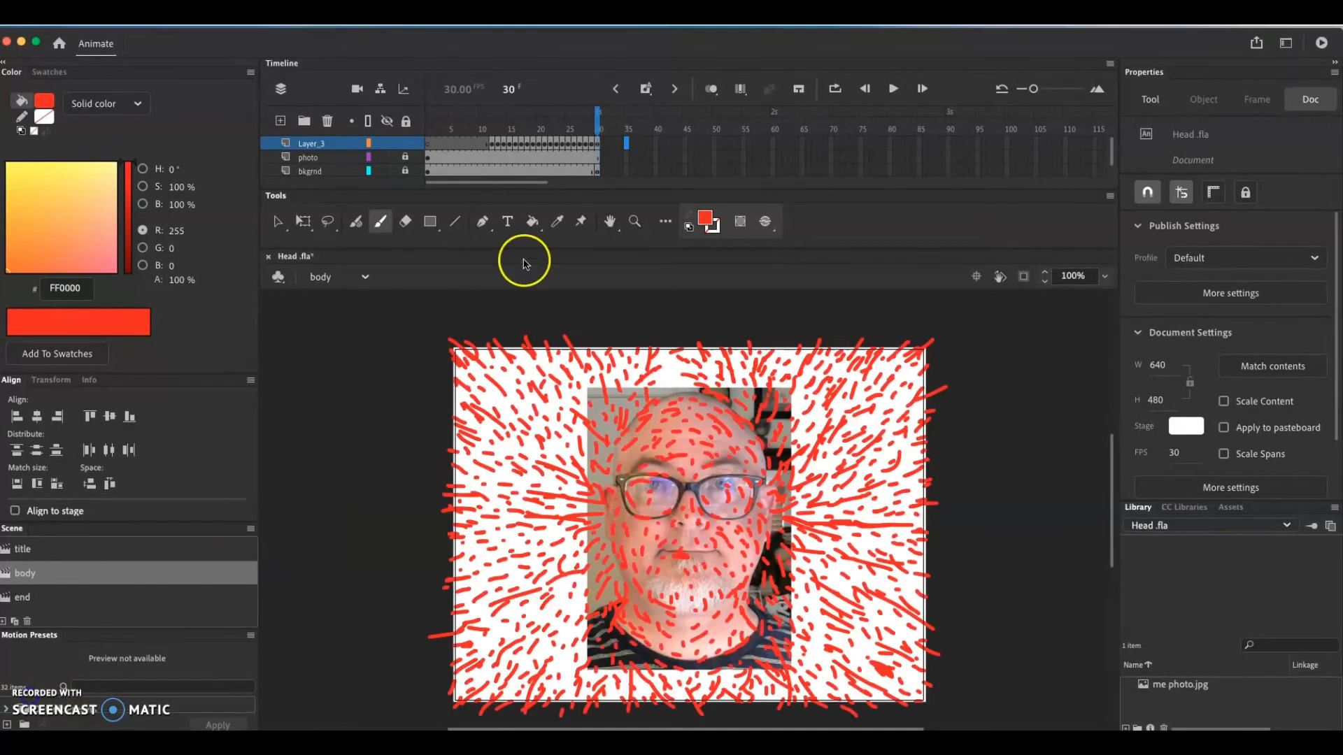
Play the body scene from frame 1 to frame 30 to review the painted stroke animation
click(600, 171)
drag(600, 117, 430, 113)
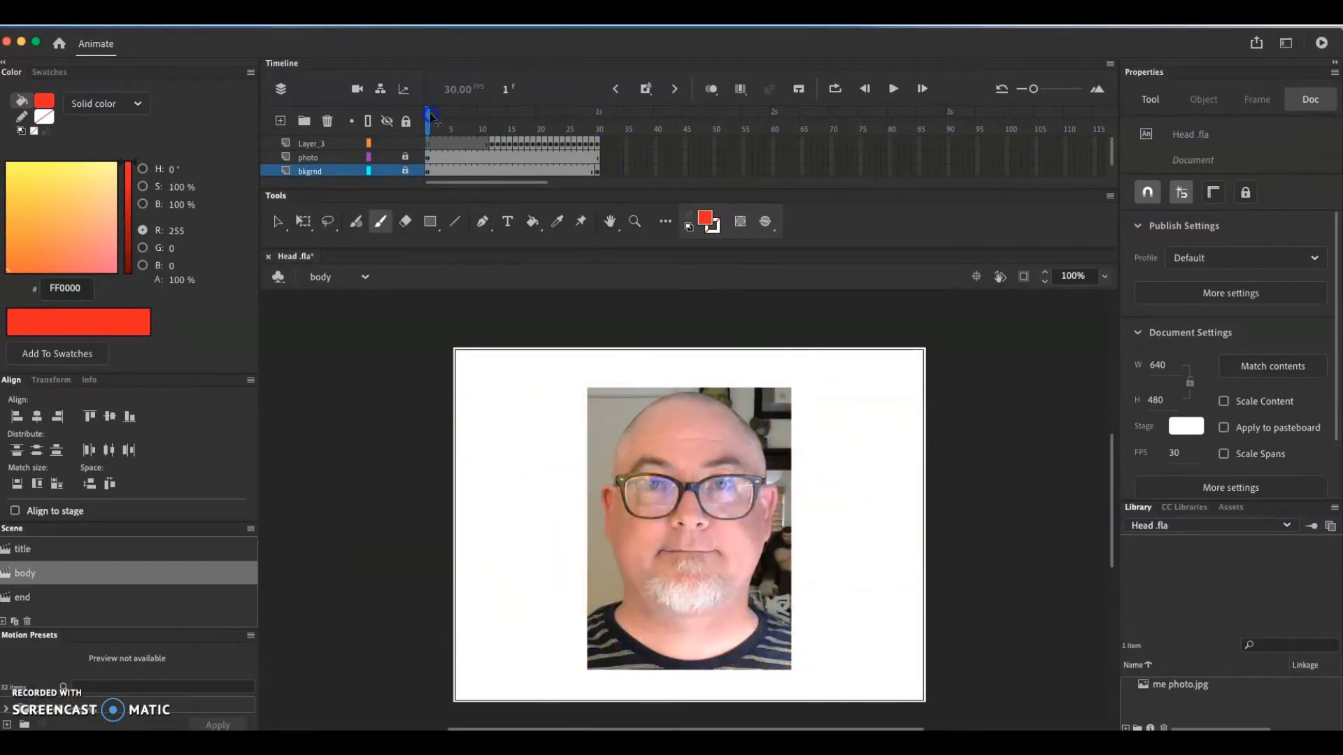
key(Return)
key(Return)
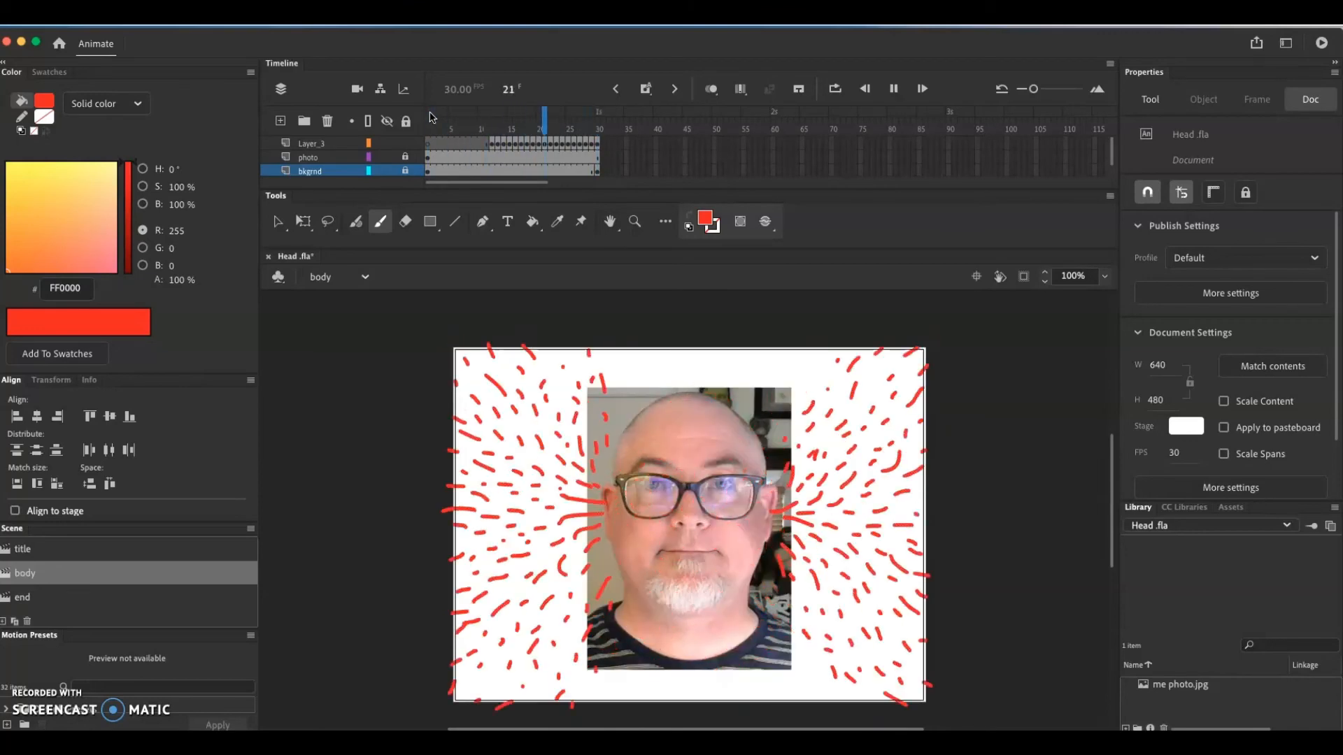
key(Return)
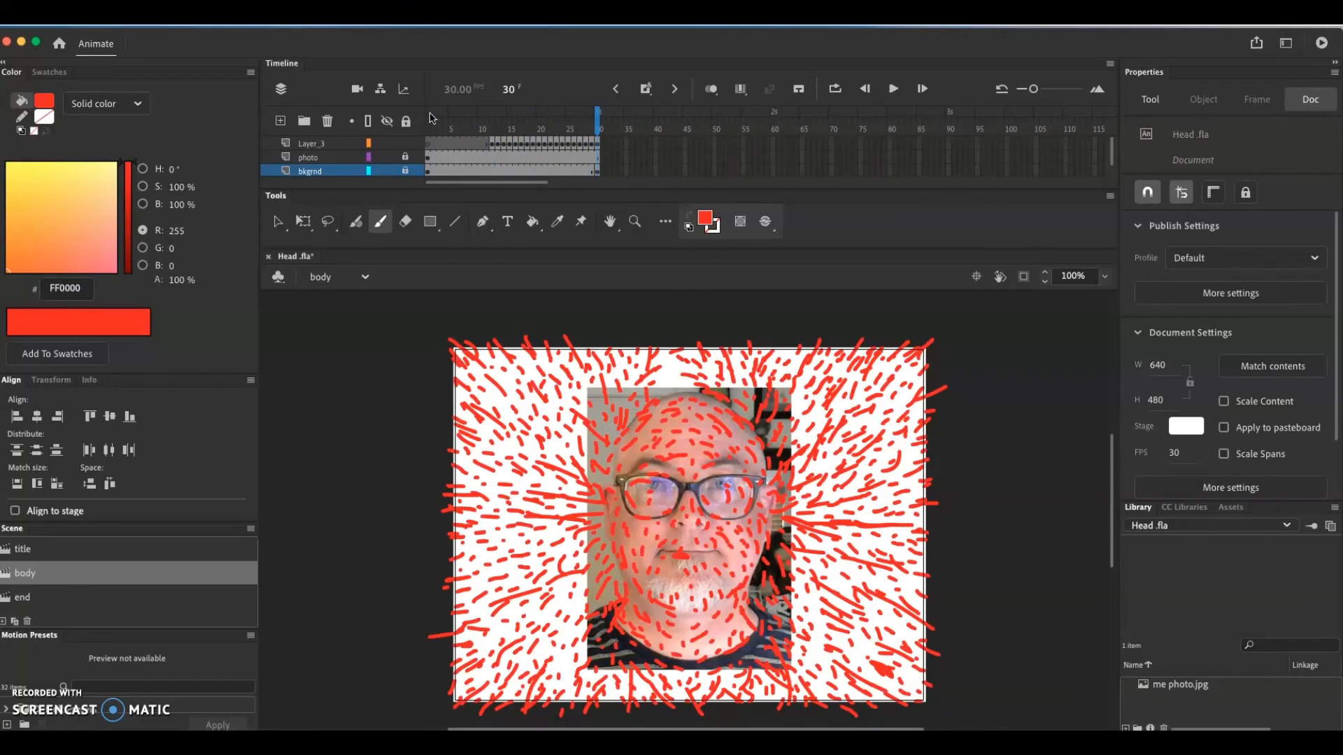